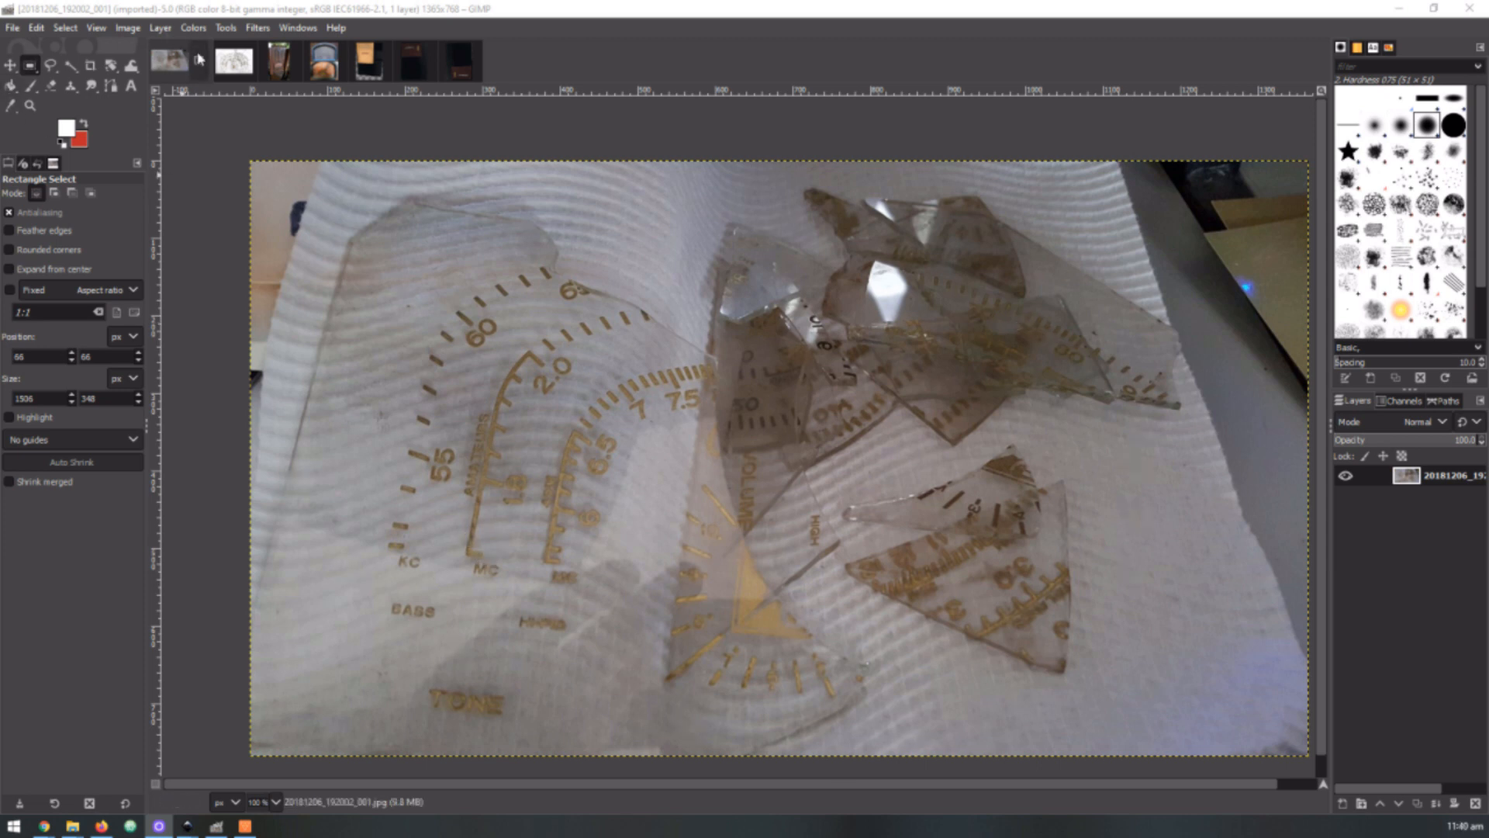
Switch to the gulbransen dial image and examine the individual pixels of a scale mark near the 70, then the whole dial
left_click(247, 64)
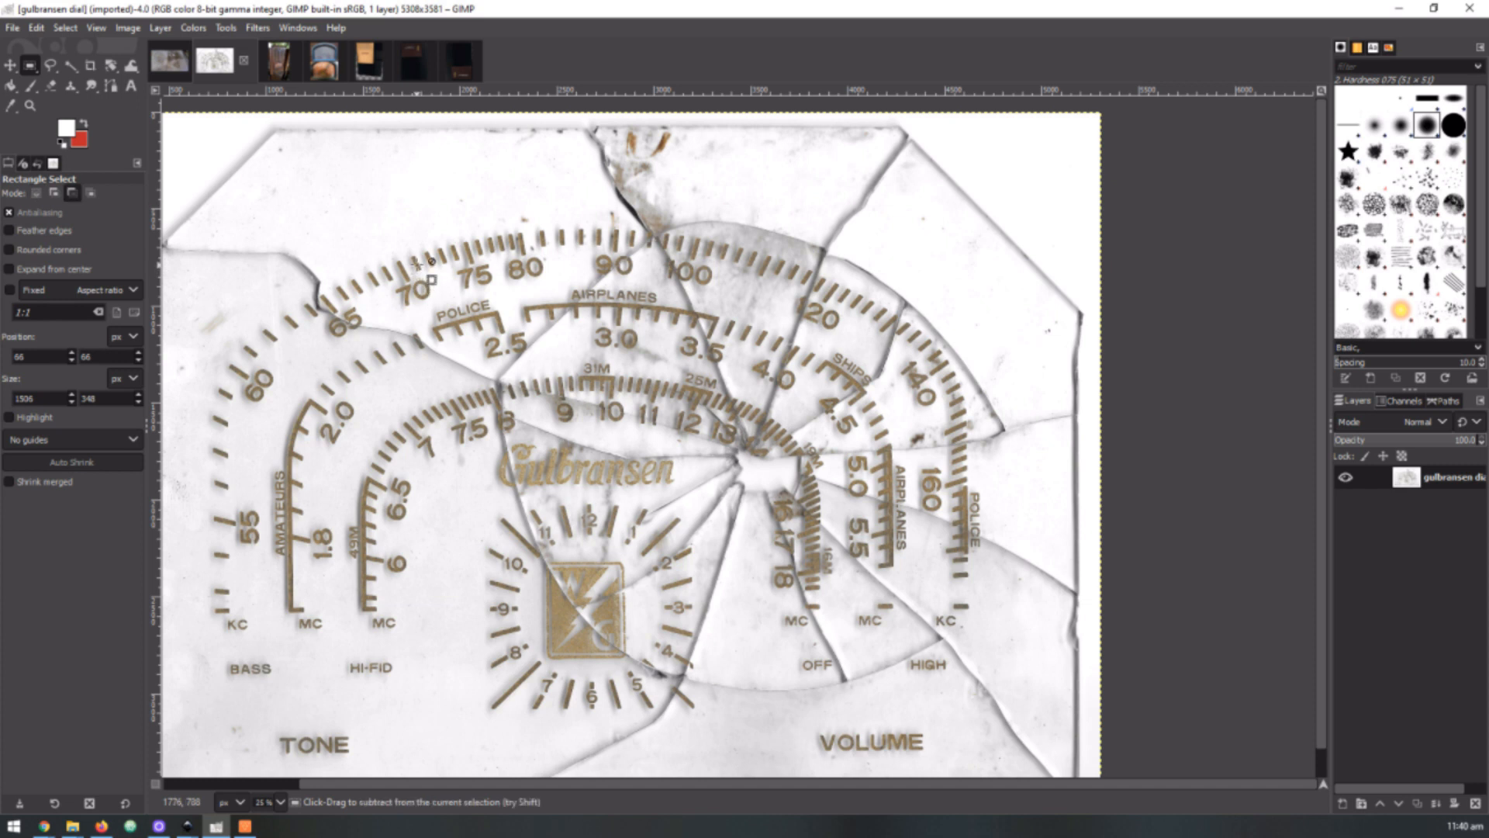
scroll(419, 265, "up", 8)
scroll(417, 264, "up", 6)
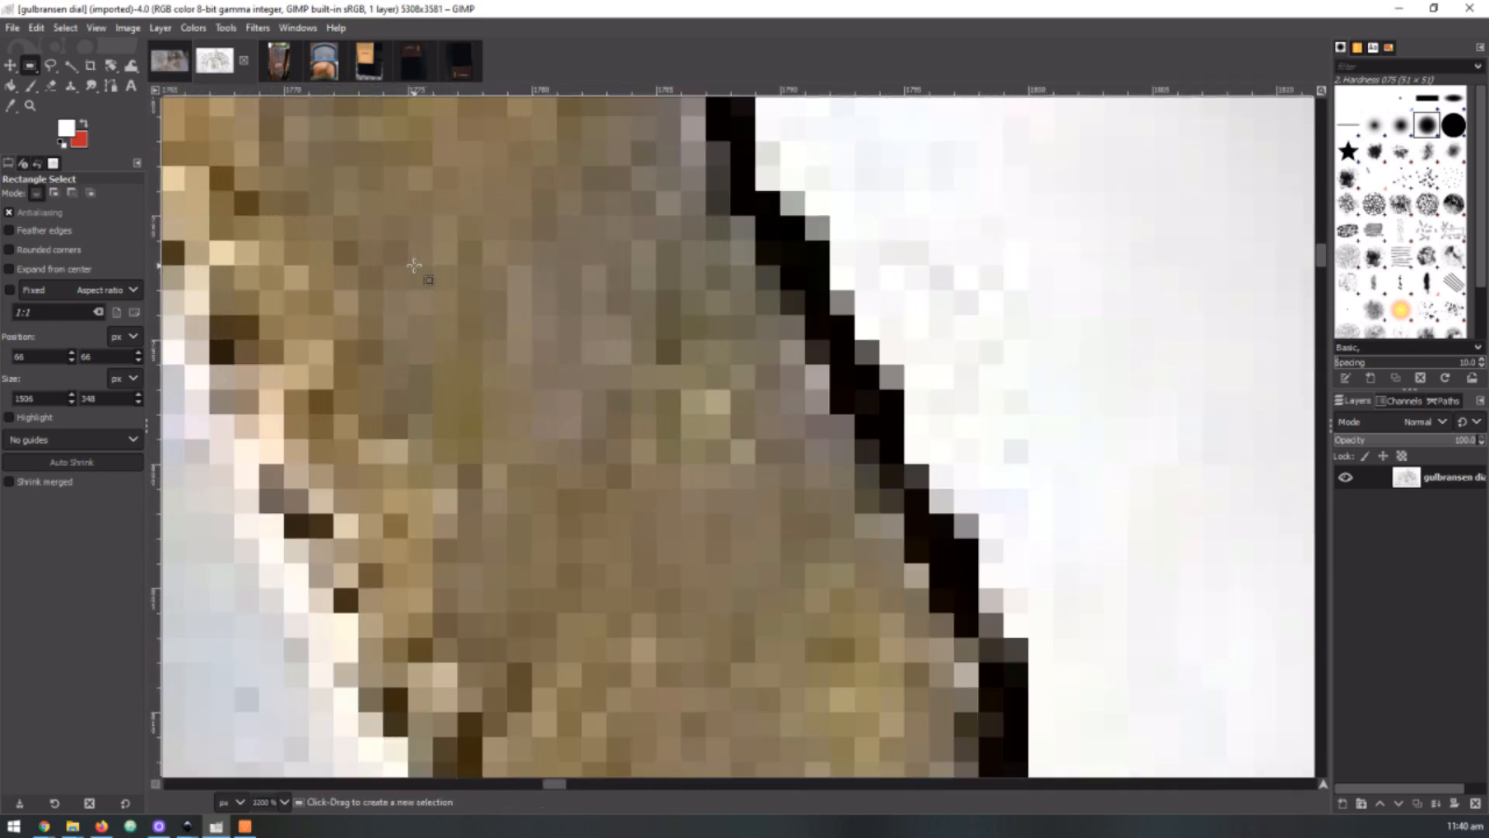
scroll(609, 496, "up", 1)
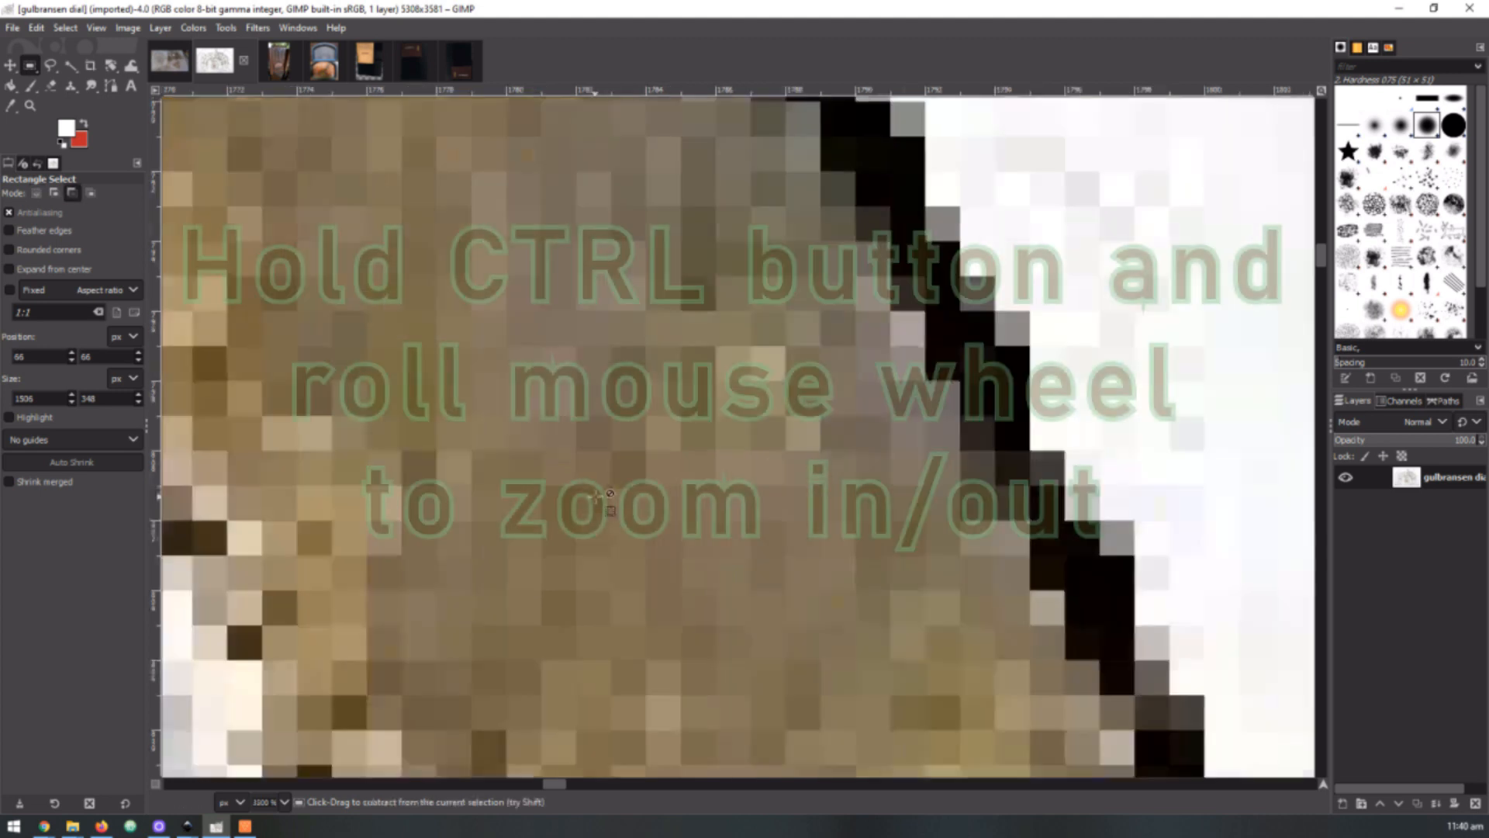
scroll(595, 496, "up", 1)
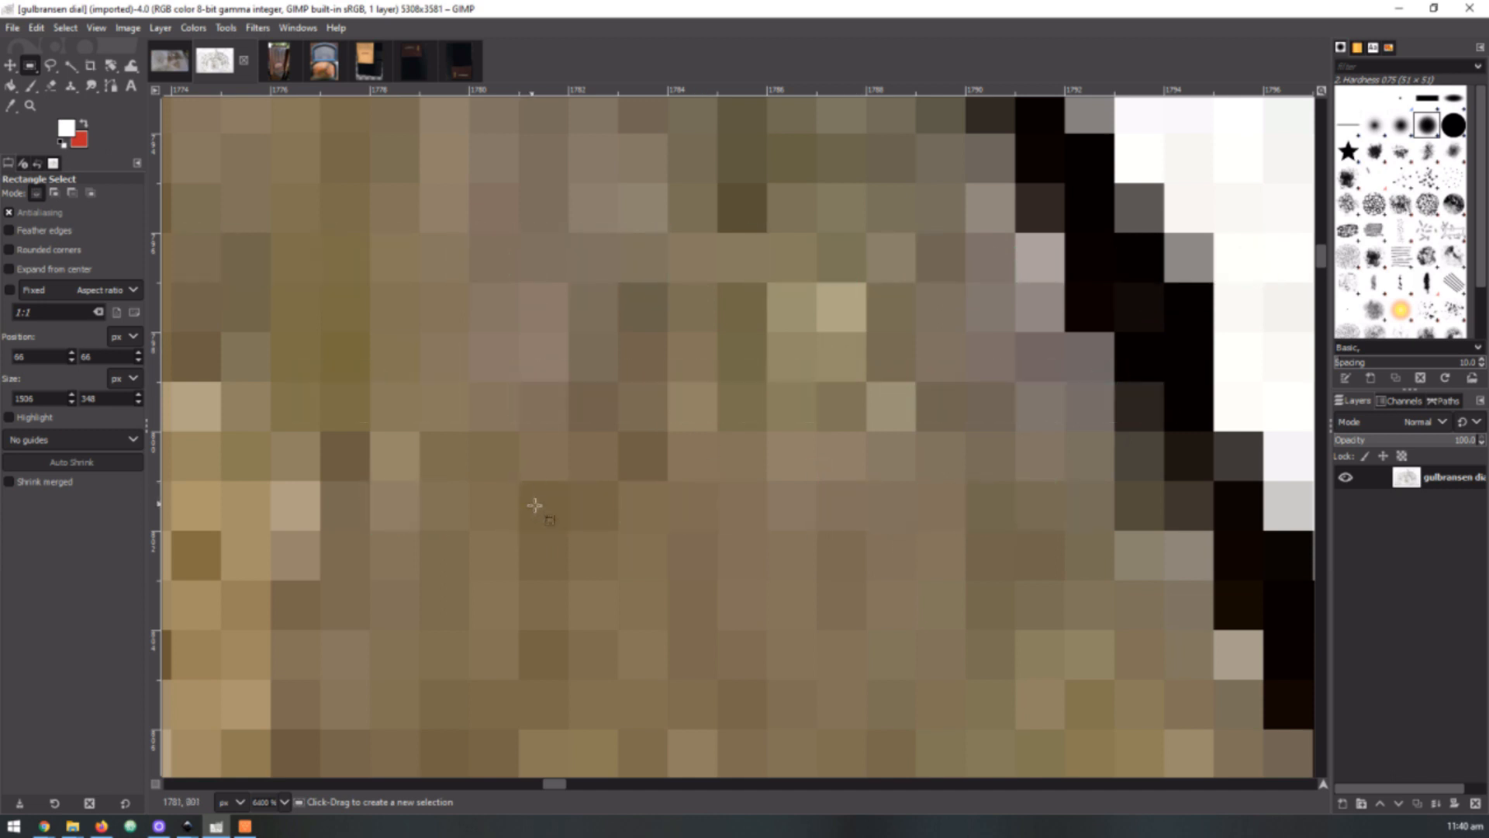
scroll(701, 526, "down", 5)
scroll(701, 529, "down", 8)
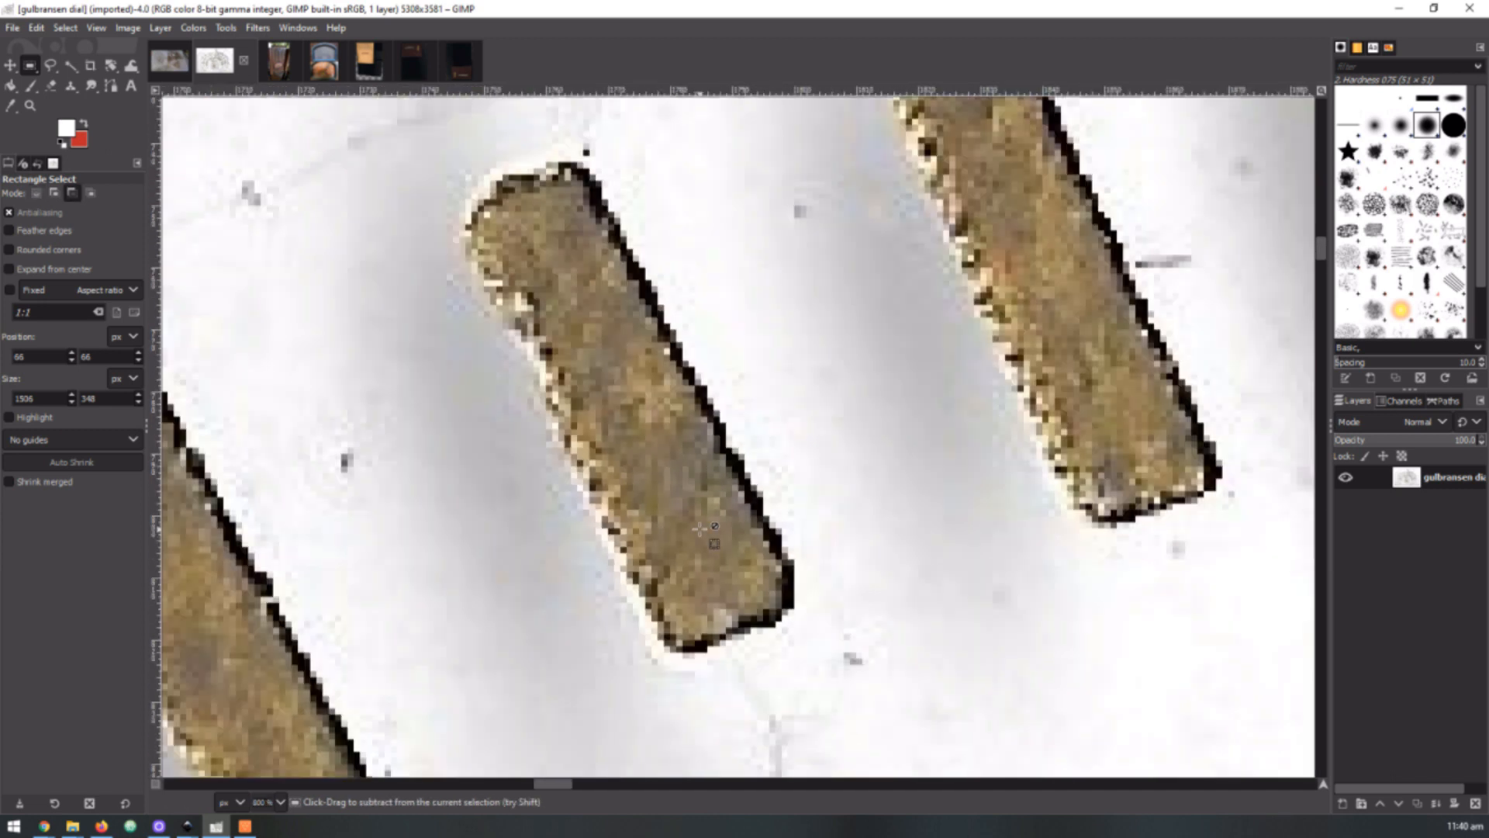
scroll(702, 529, "down", 2)
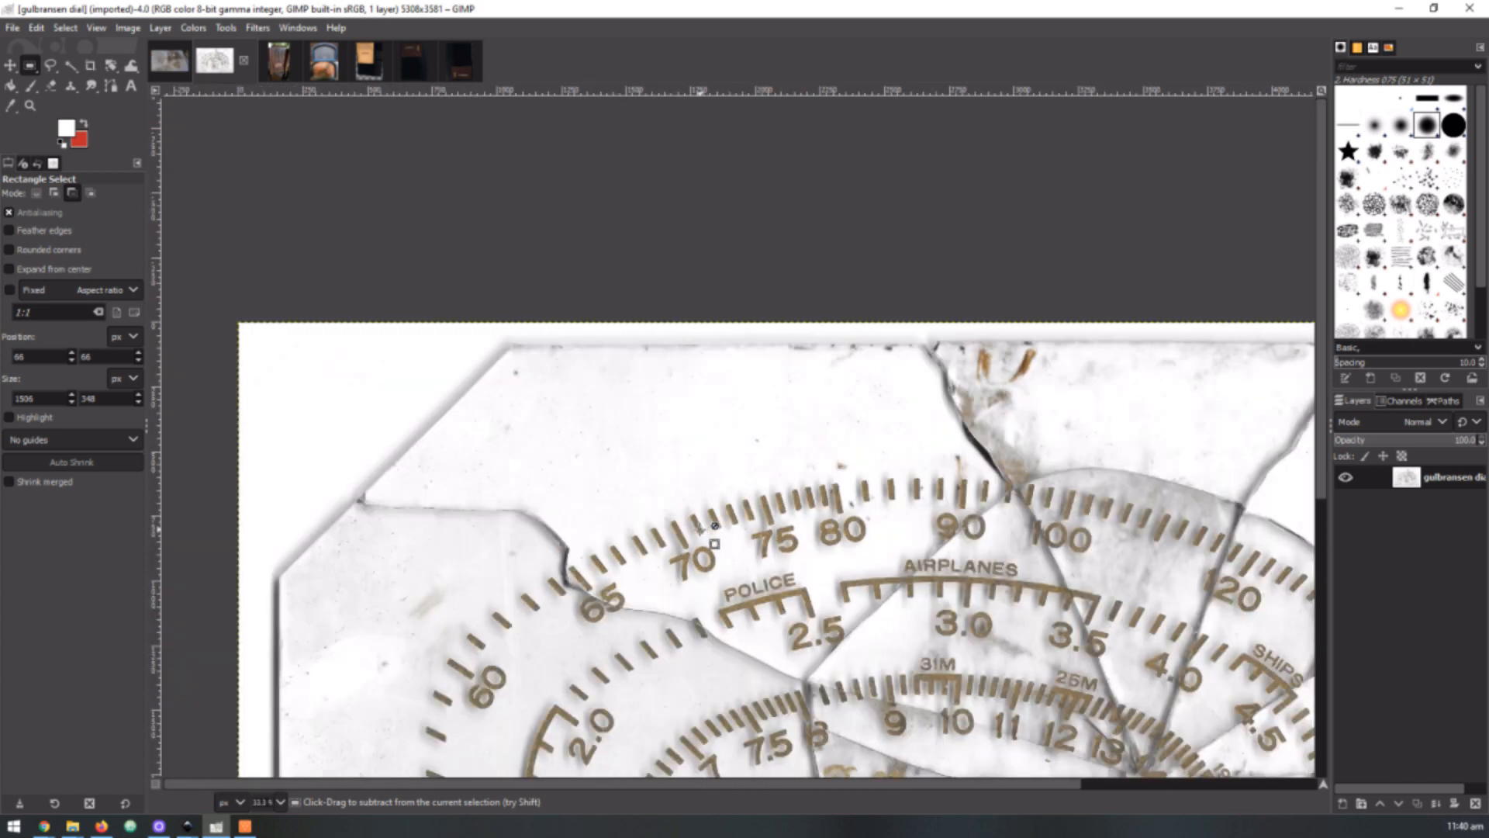
scroll(543, 273, "down", 1)
scroll(462, 217, "down", 2)
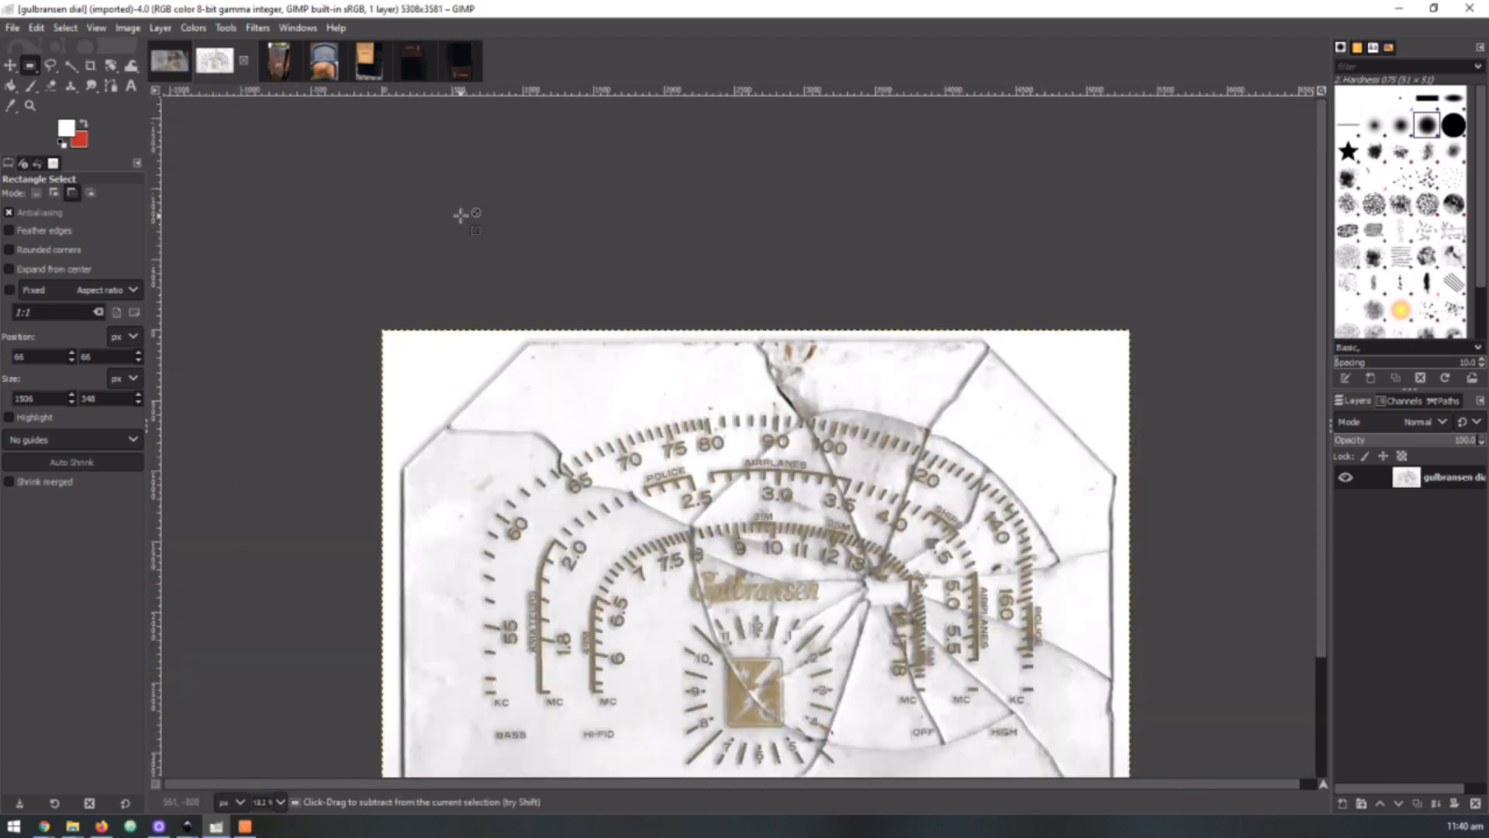
Inspect the pixels of the Gulbransen lettering at the dial's centre, then view the full dial again
scroll(746, 490, "up", 2)
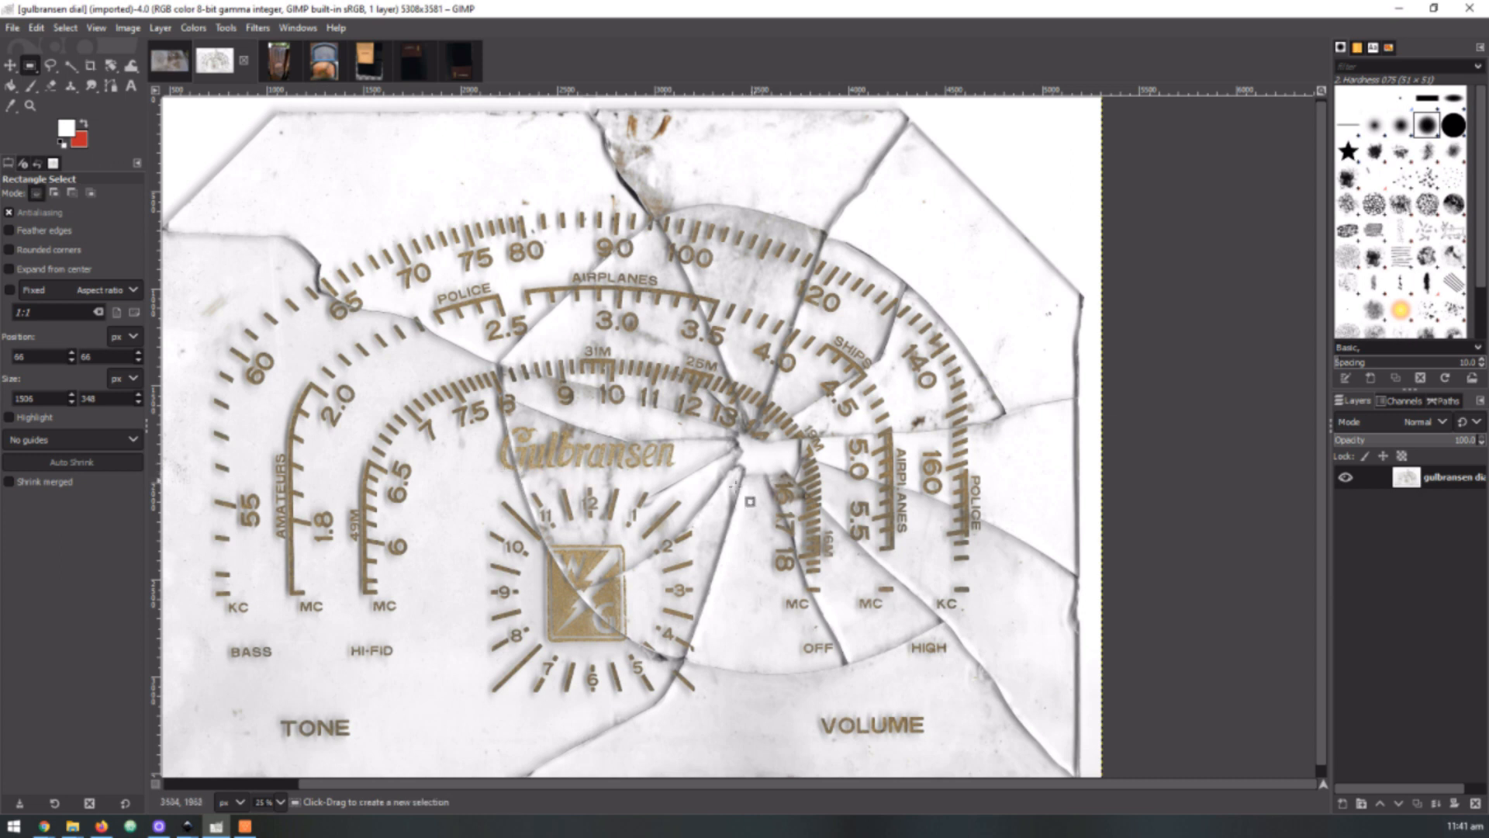
scroll(587, 432, "up", 4)
scroll(587, 432, "up", 9)
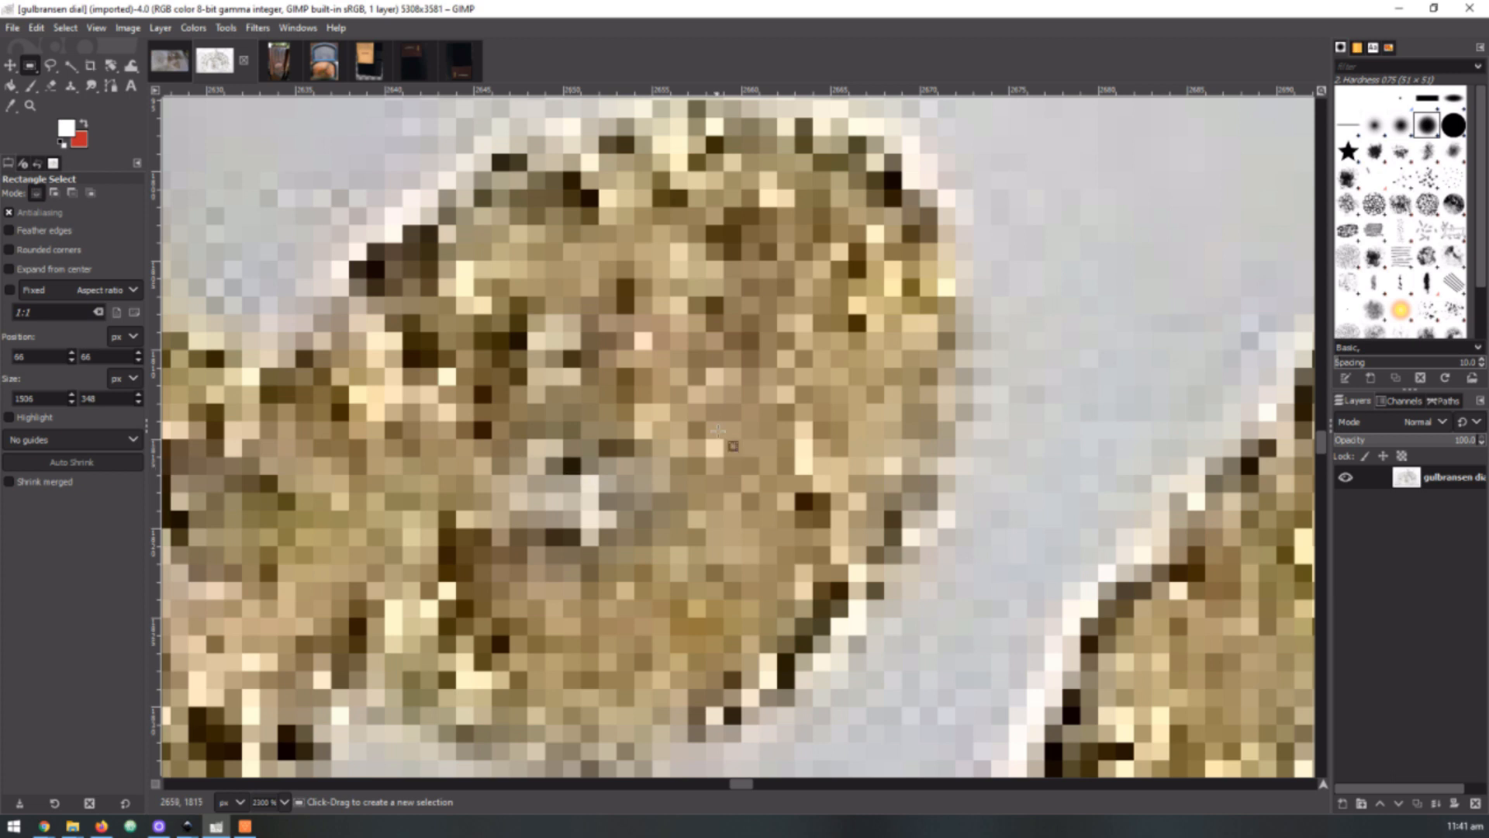
scroll(698, 506, "down", 6)
scroll(700, 503, "down", 8)
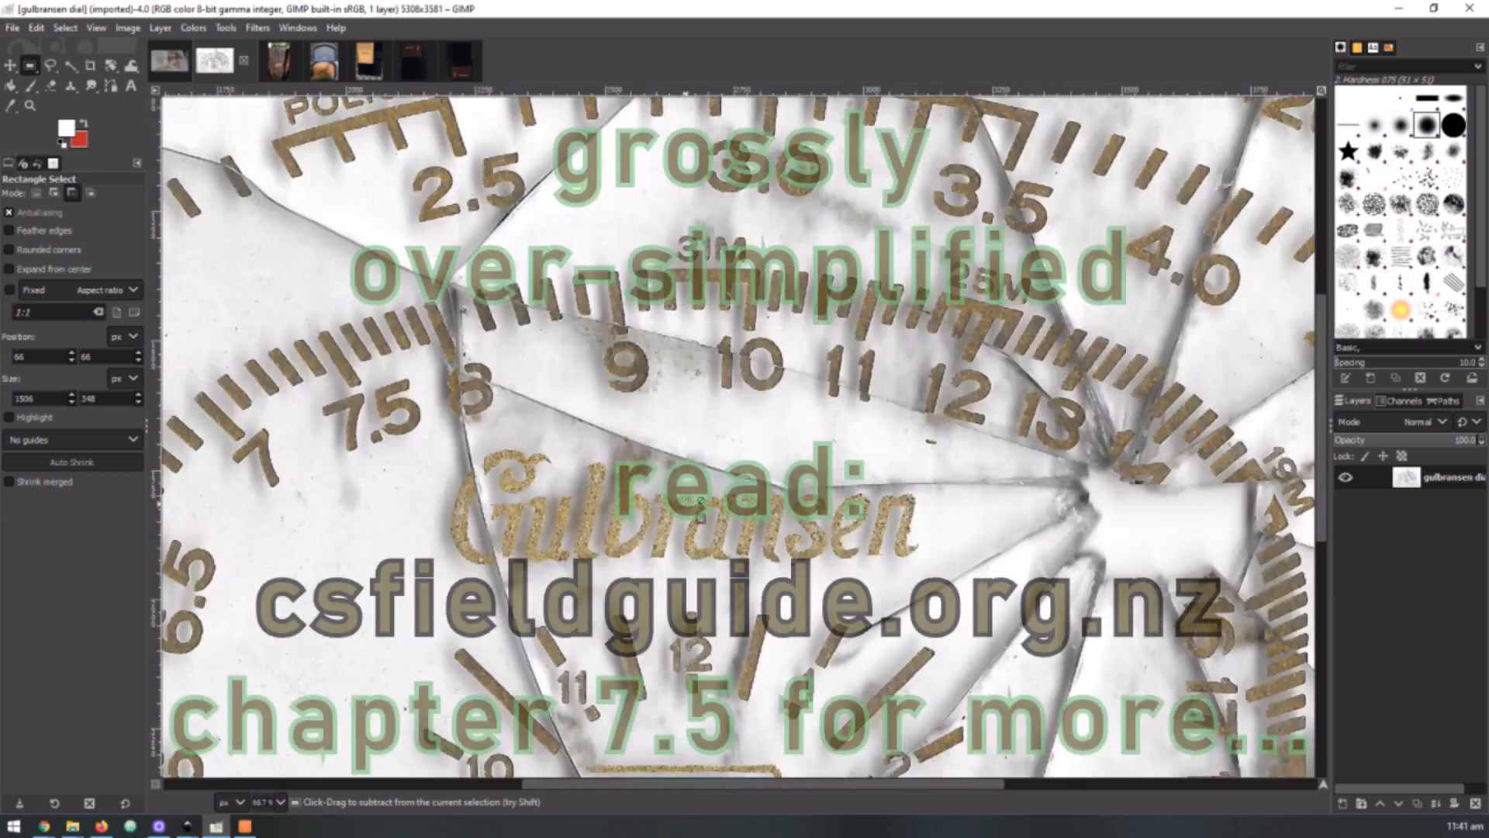
scroll(611, 563, "up", 1)
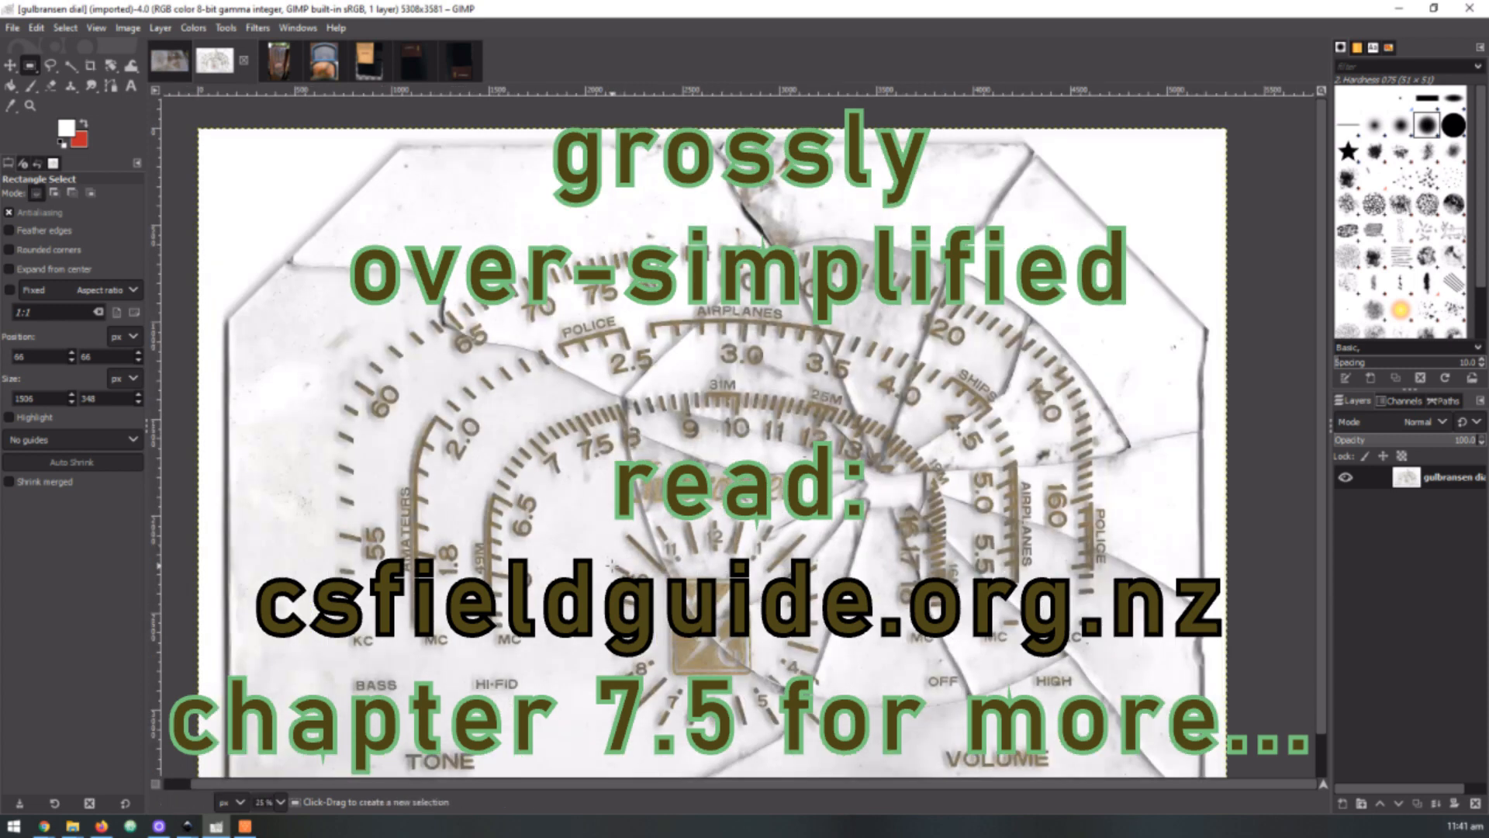
scroll(611, 563, "down", 2)
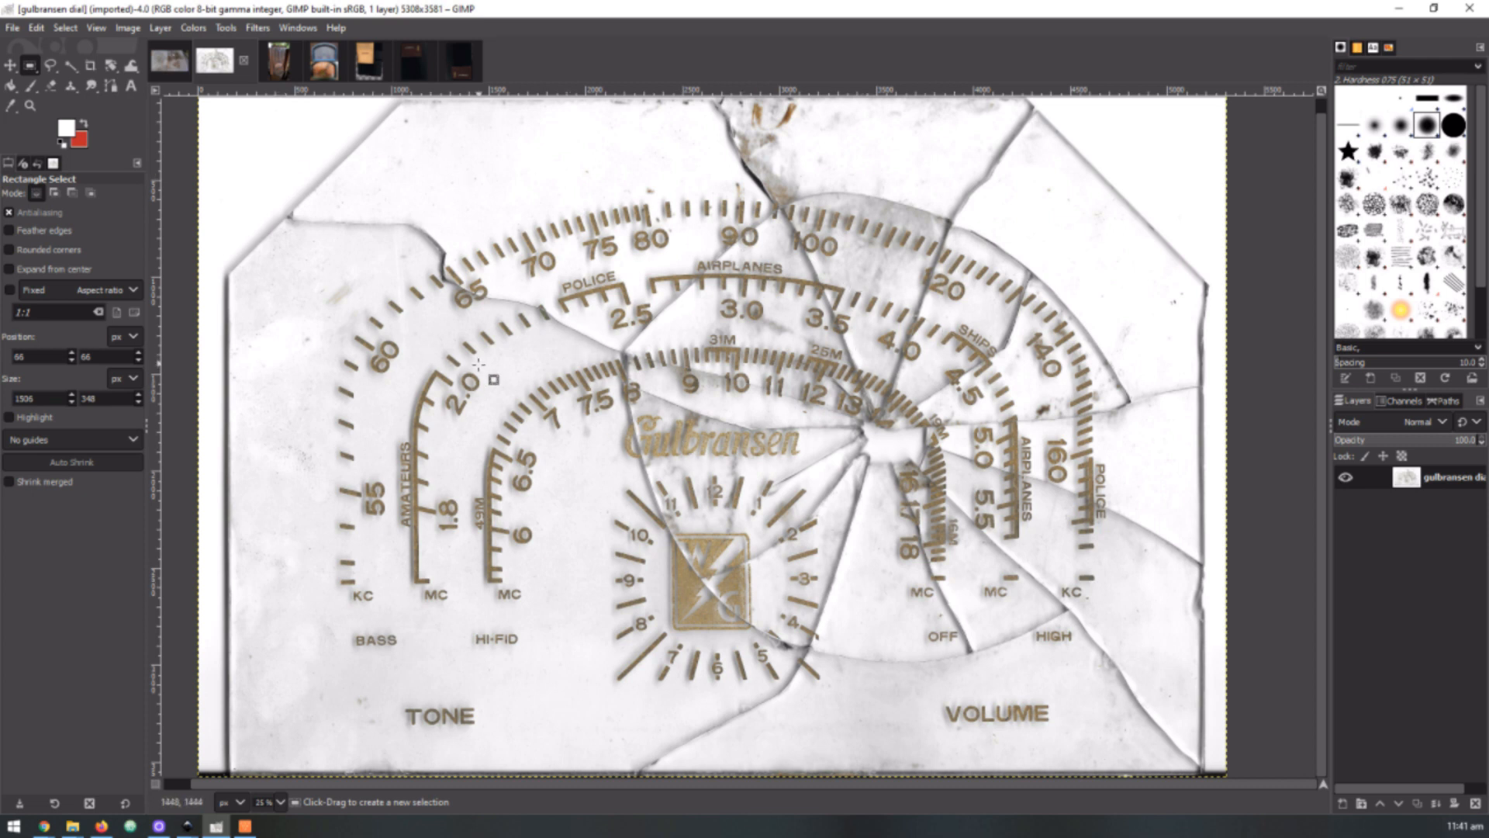
View the radio cabinet photo, then compare the two dials in the old_v_new.jpg image up close
left_click(279, 67)
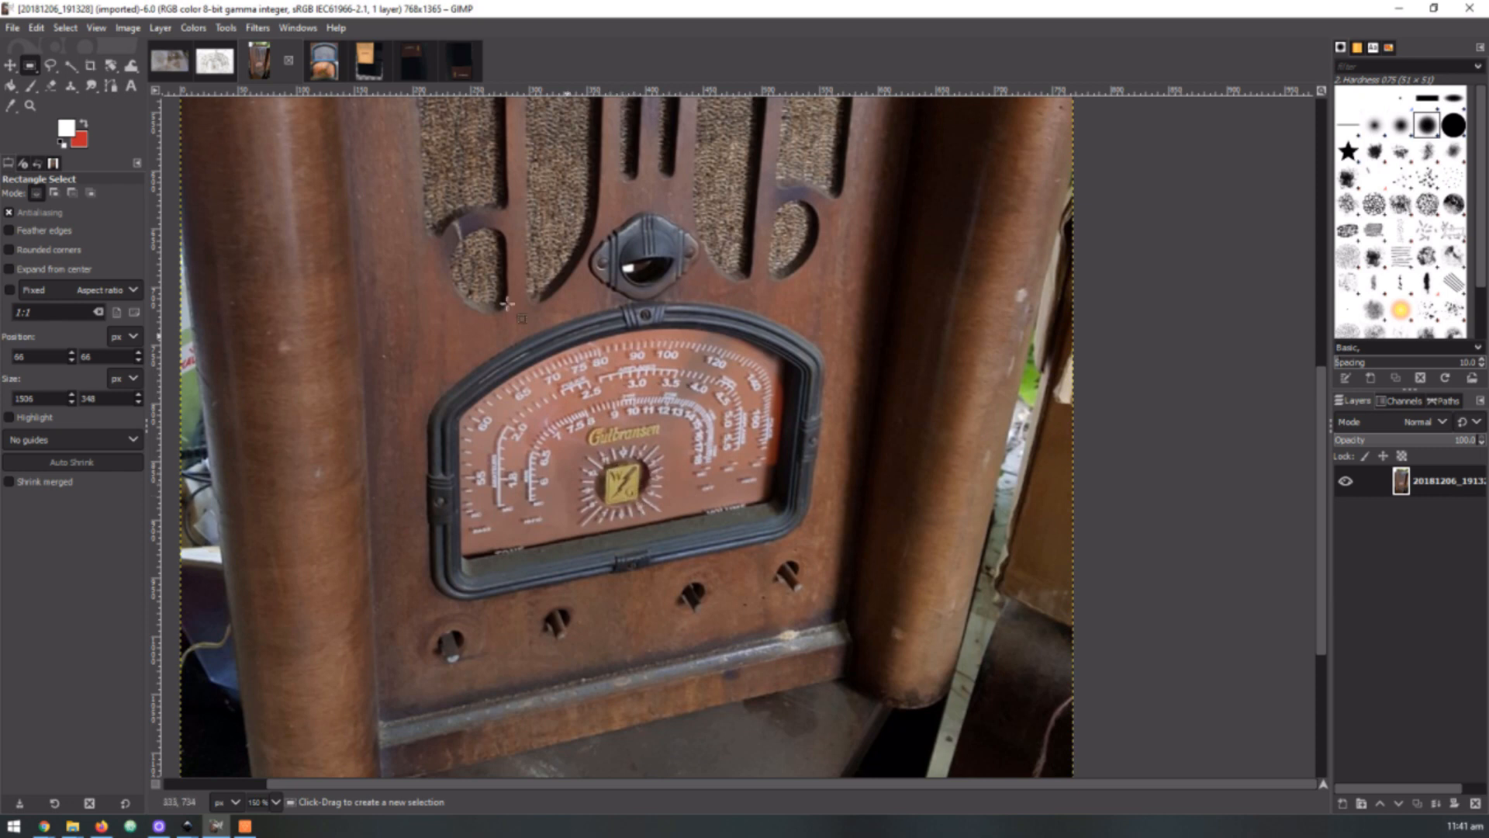
left_click(320, 60)
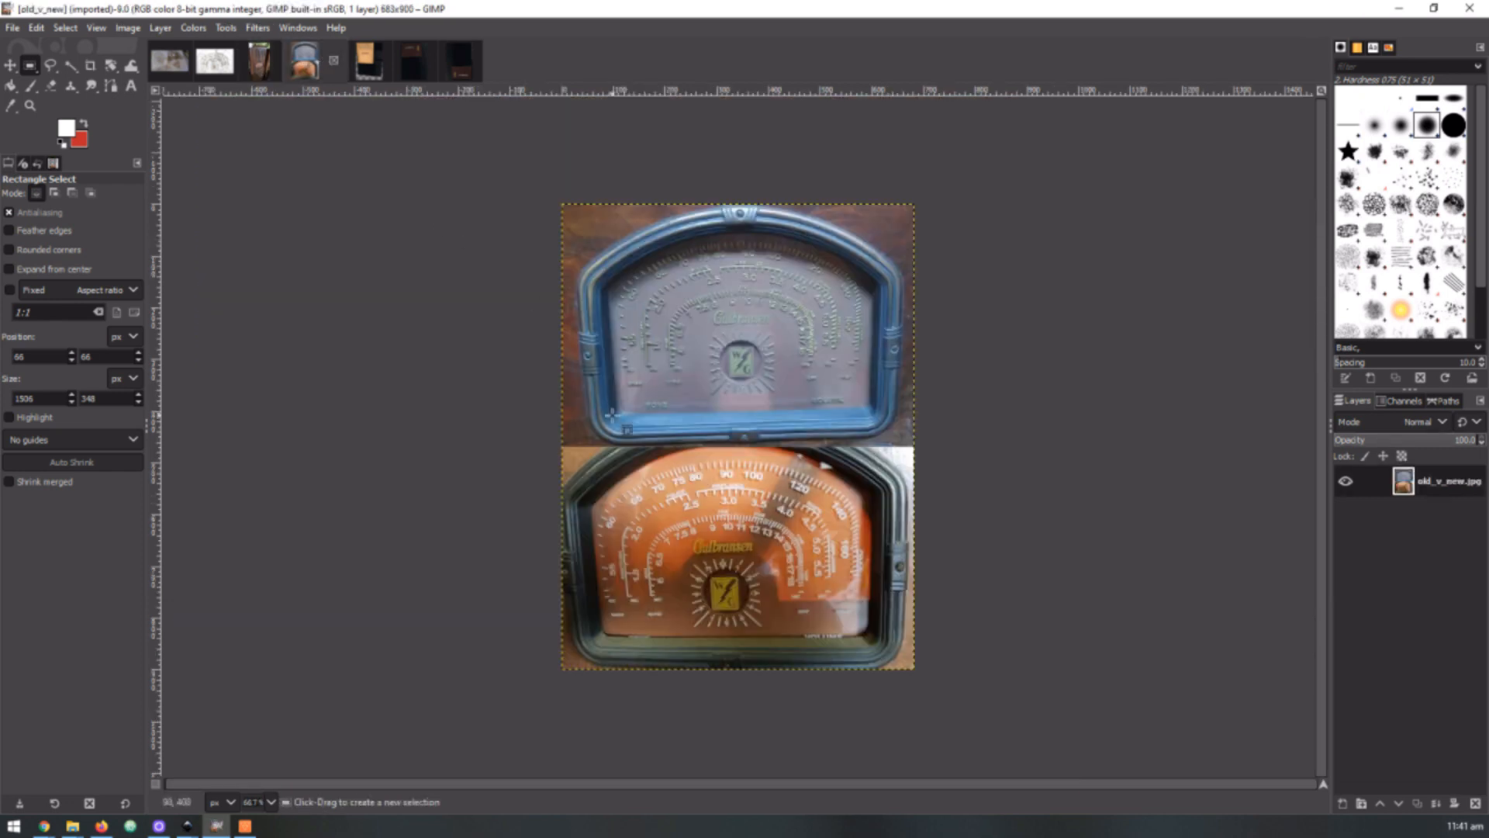
scroll(705, 417, "up", 2, "ctrl")
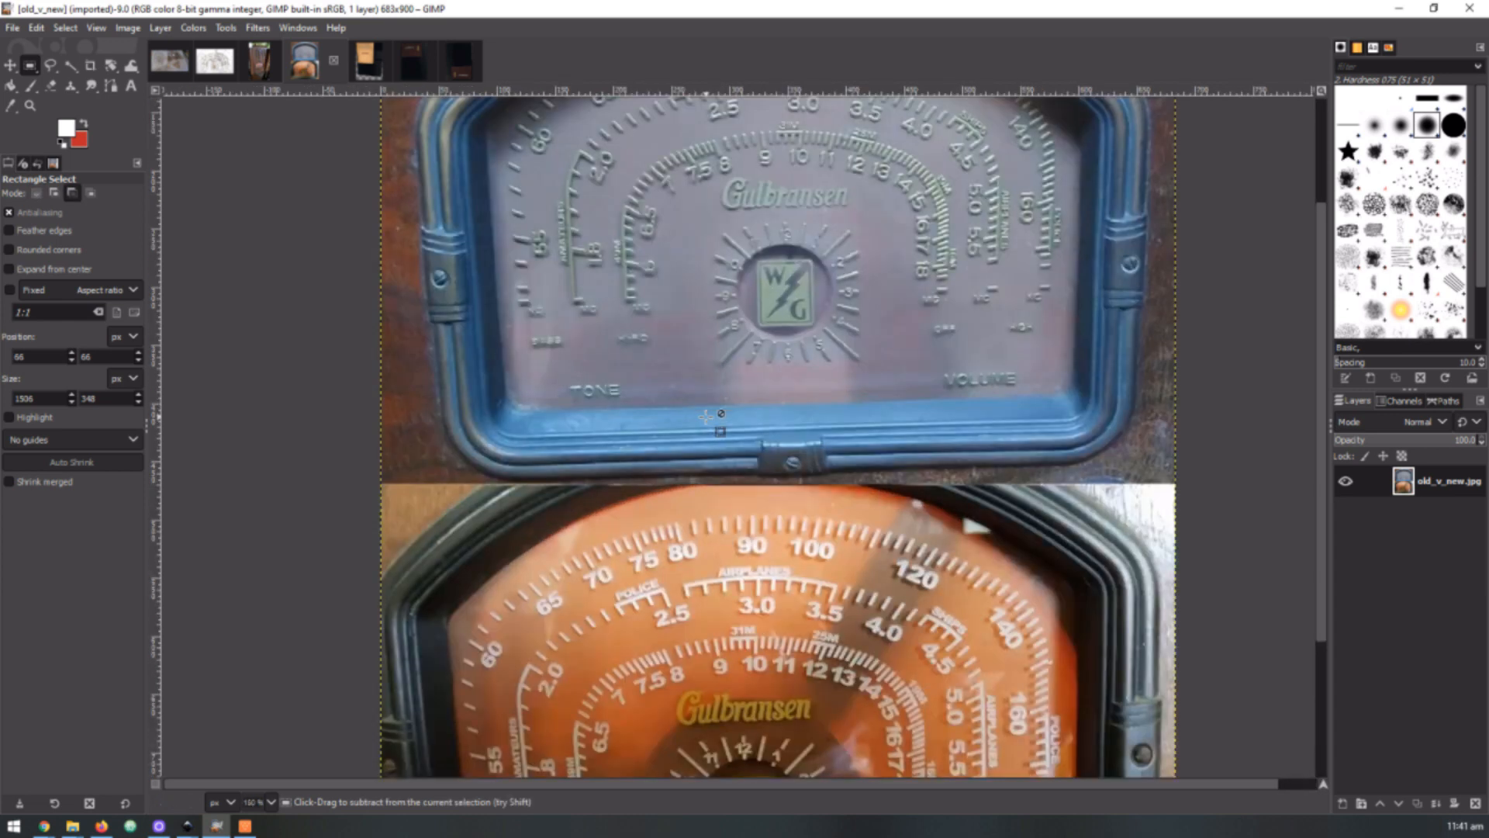
scroll(706, 417, "down", 1, "ctrl")
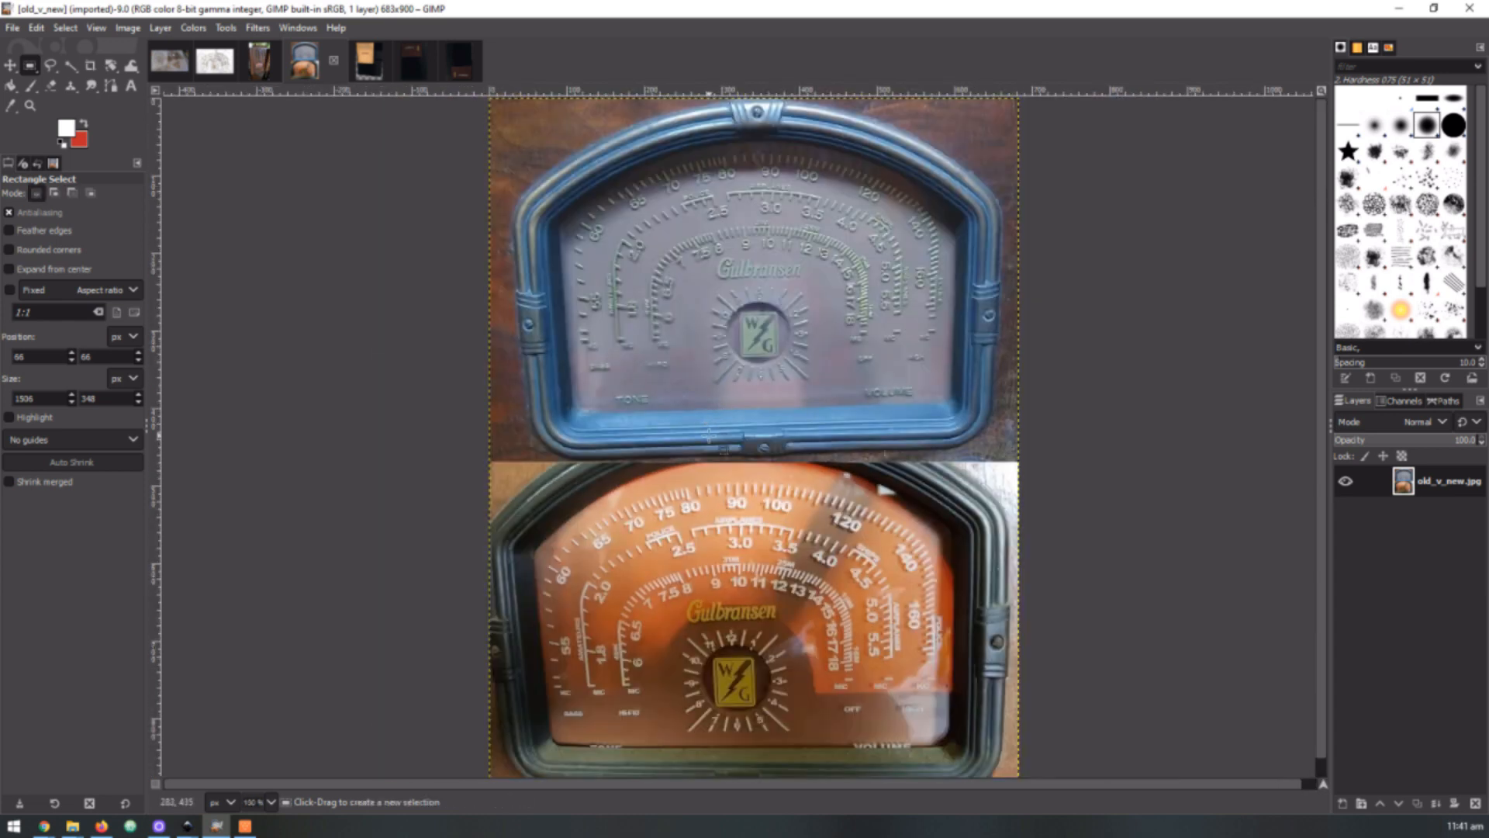
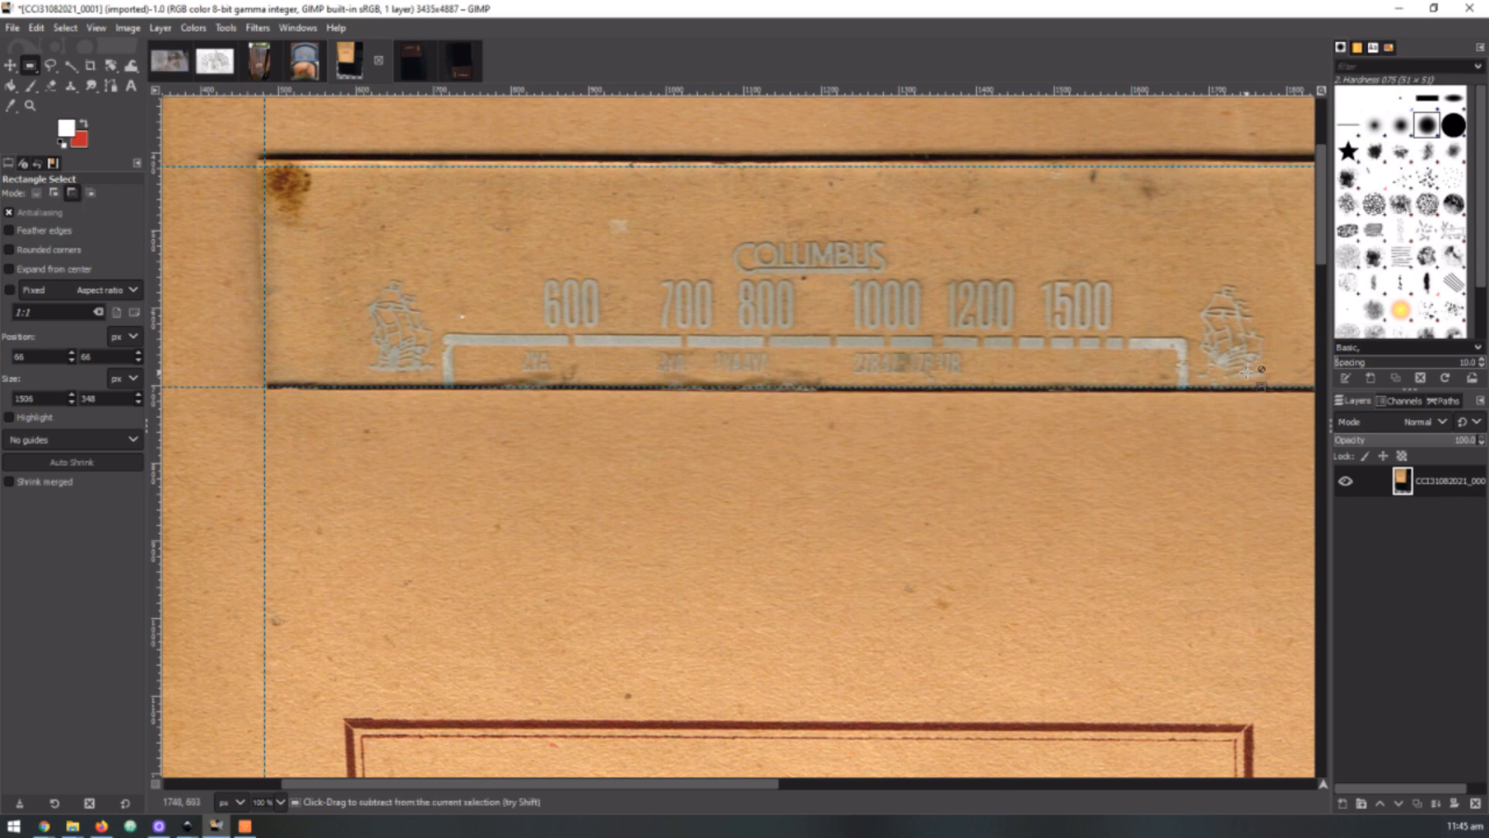
Examine the Columbus dial scanned against the tan background, including its lettering, scale and outer edges
scroll(1101, 419, "down", 6)
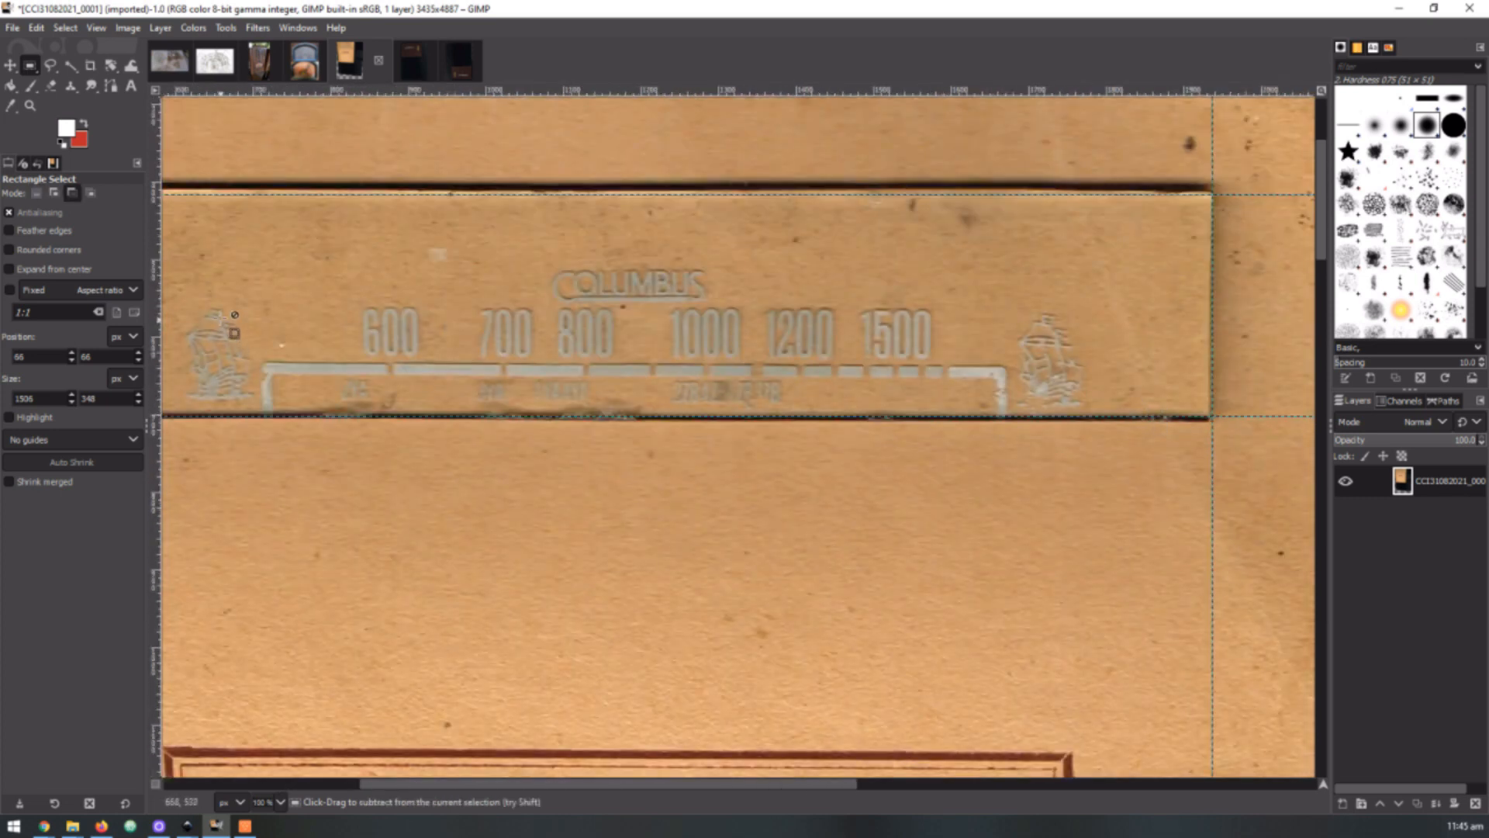
scroll(220, 319, "up", 1)
scroll(220, 319, "down", 1)
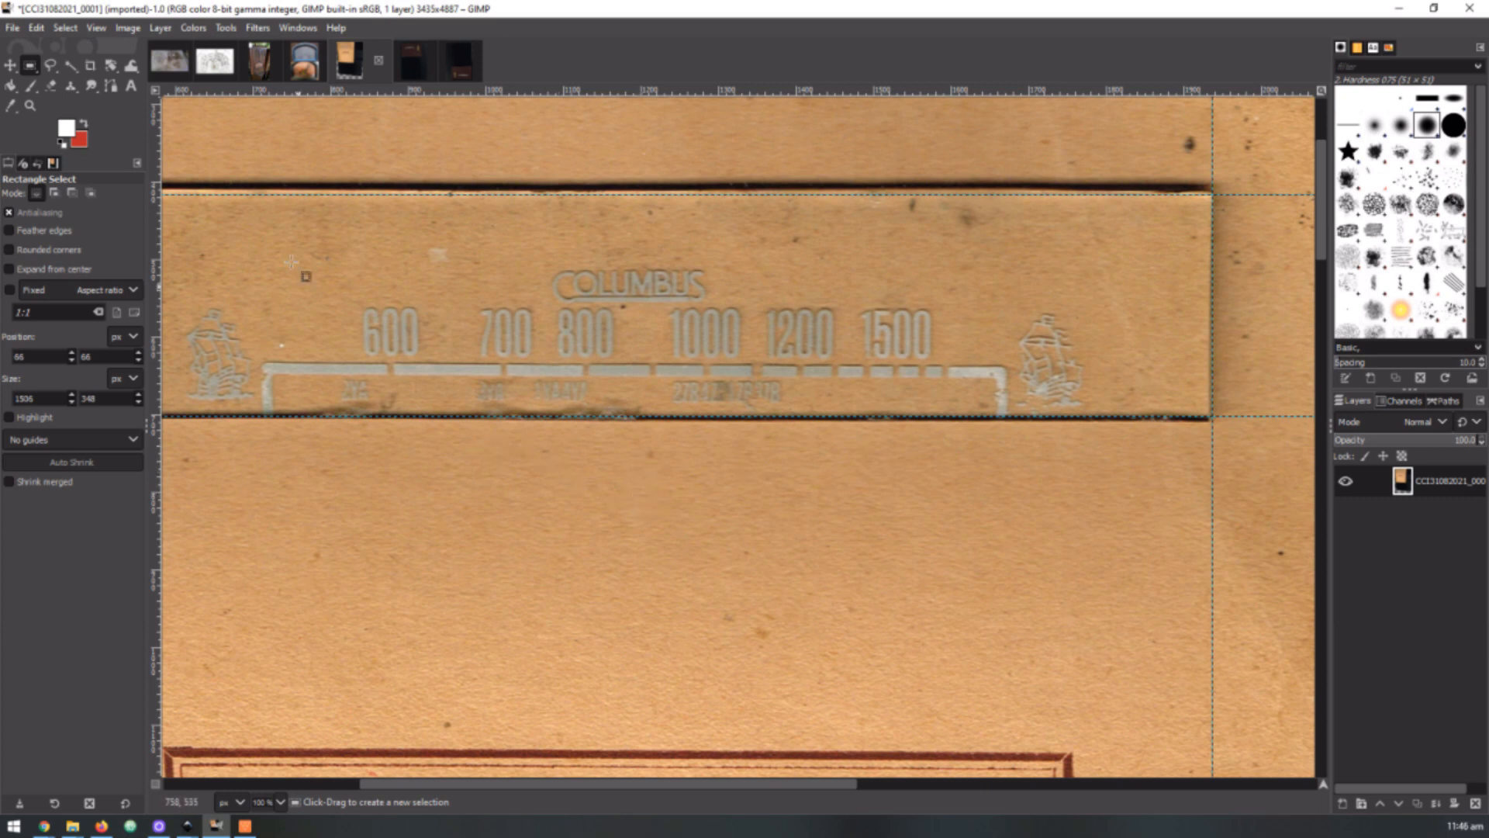
Switch to the CCI31082021_0002 scan and examine the Columbus dial laid on the dark book cover
left_click(412, 59)
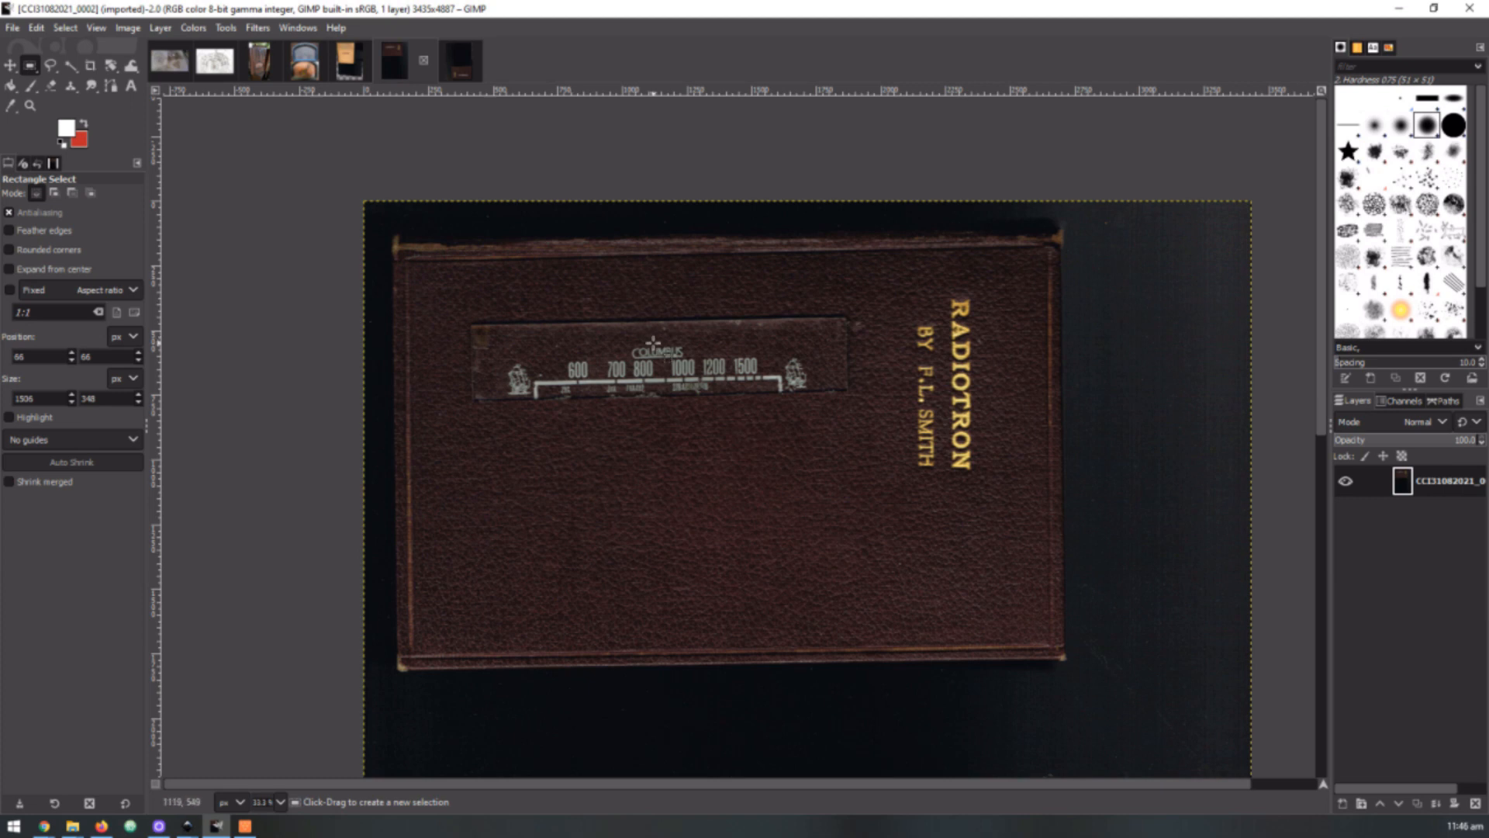
key("ctrl")
scroll(726, 409, "up", 4)
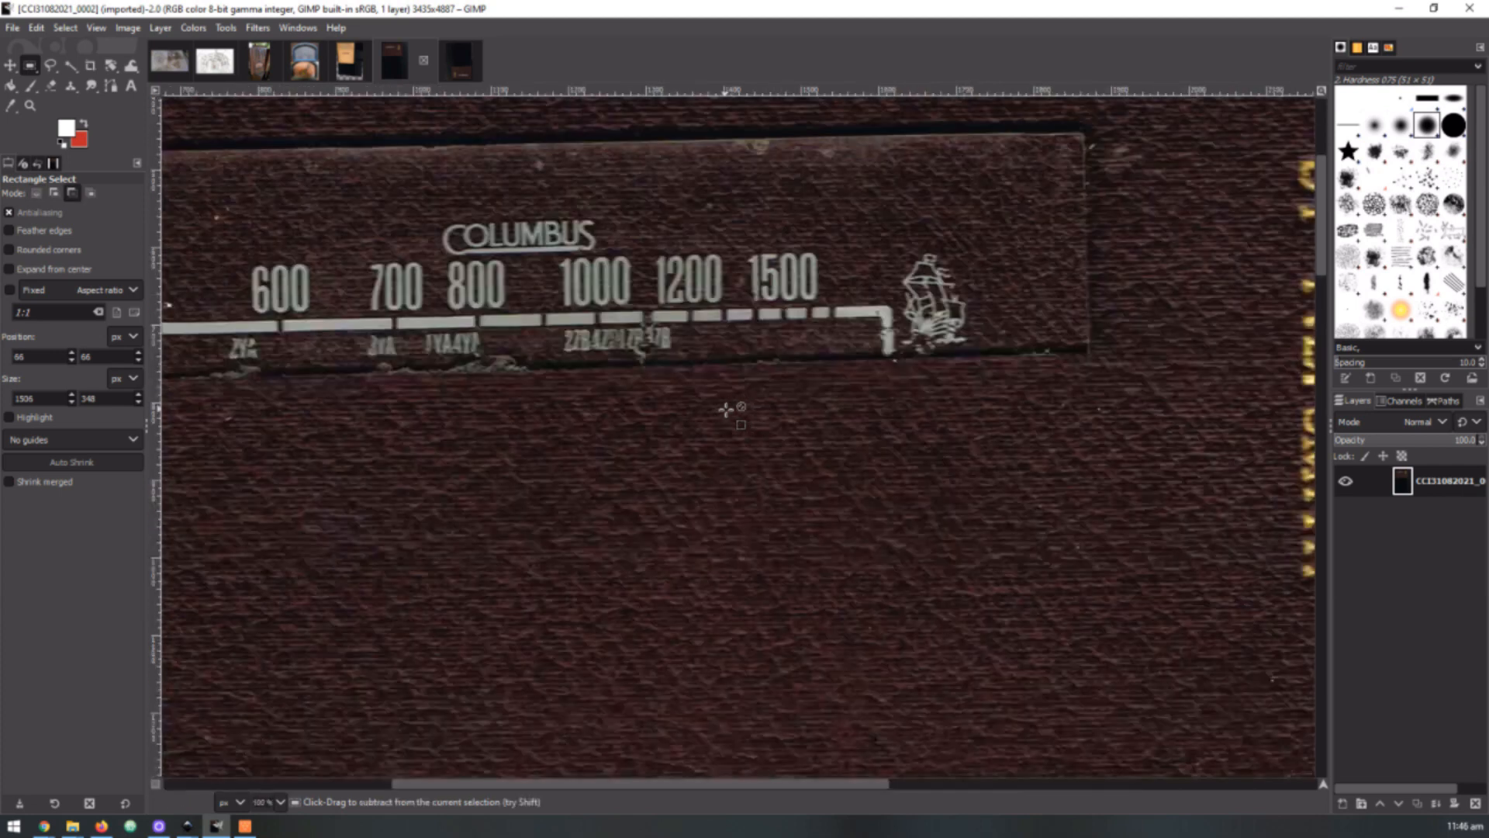
scroll(726, 410, "down", 3)
scroll(726, 409, "down", 1)
scroll(726, 409, "up", 3)
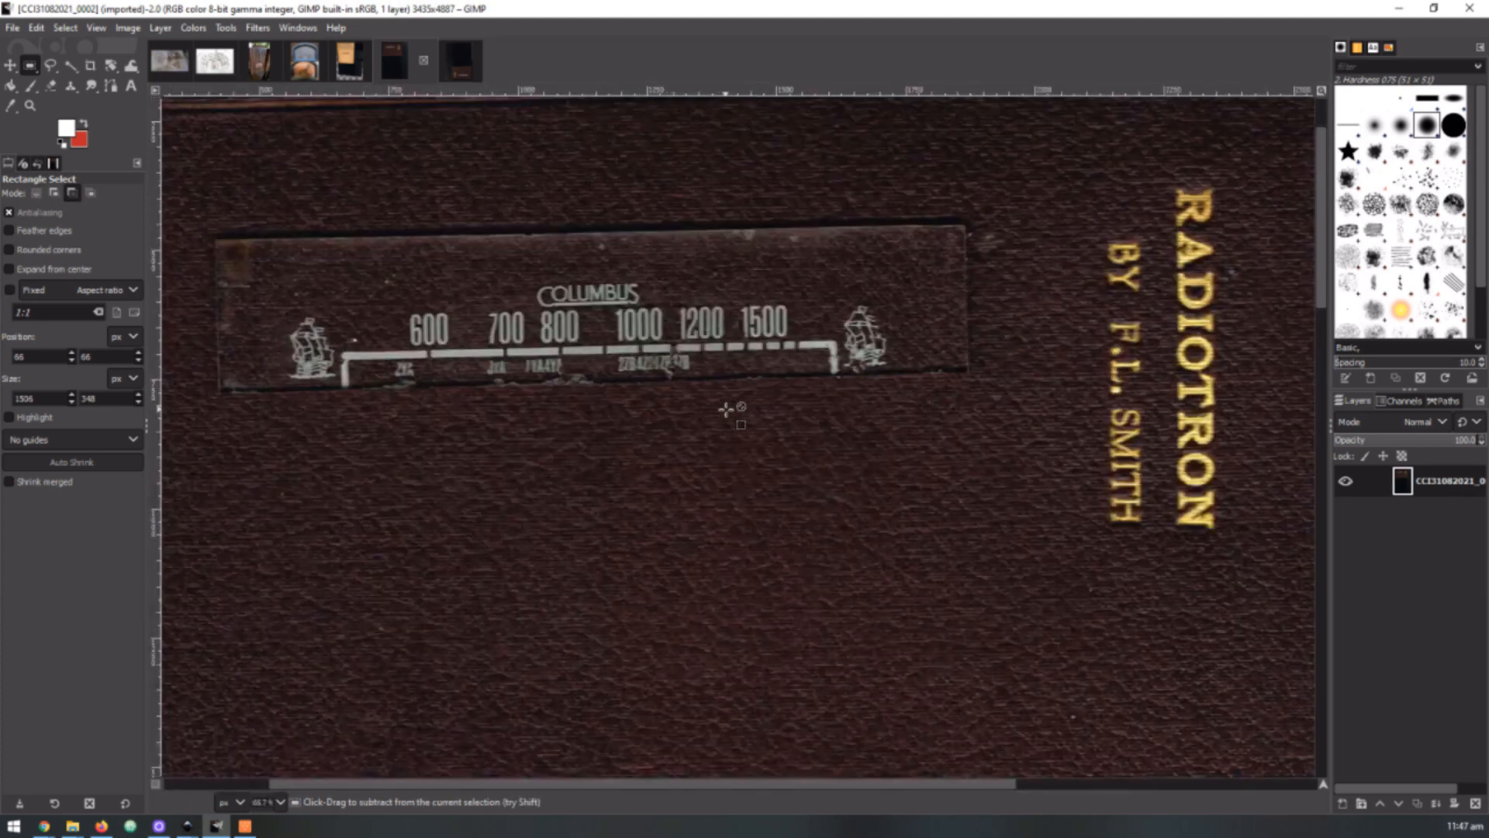
scroll(726, 410, "down", 4)
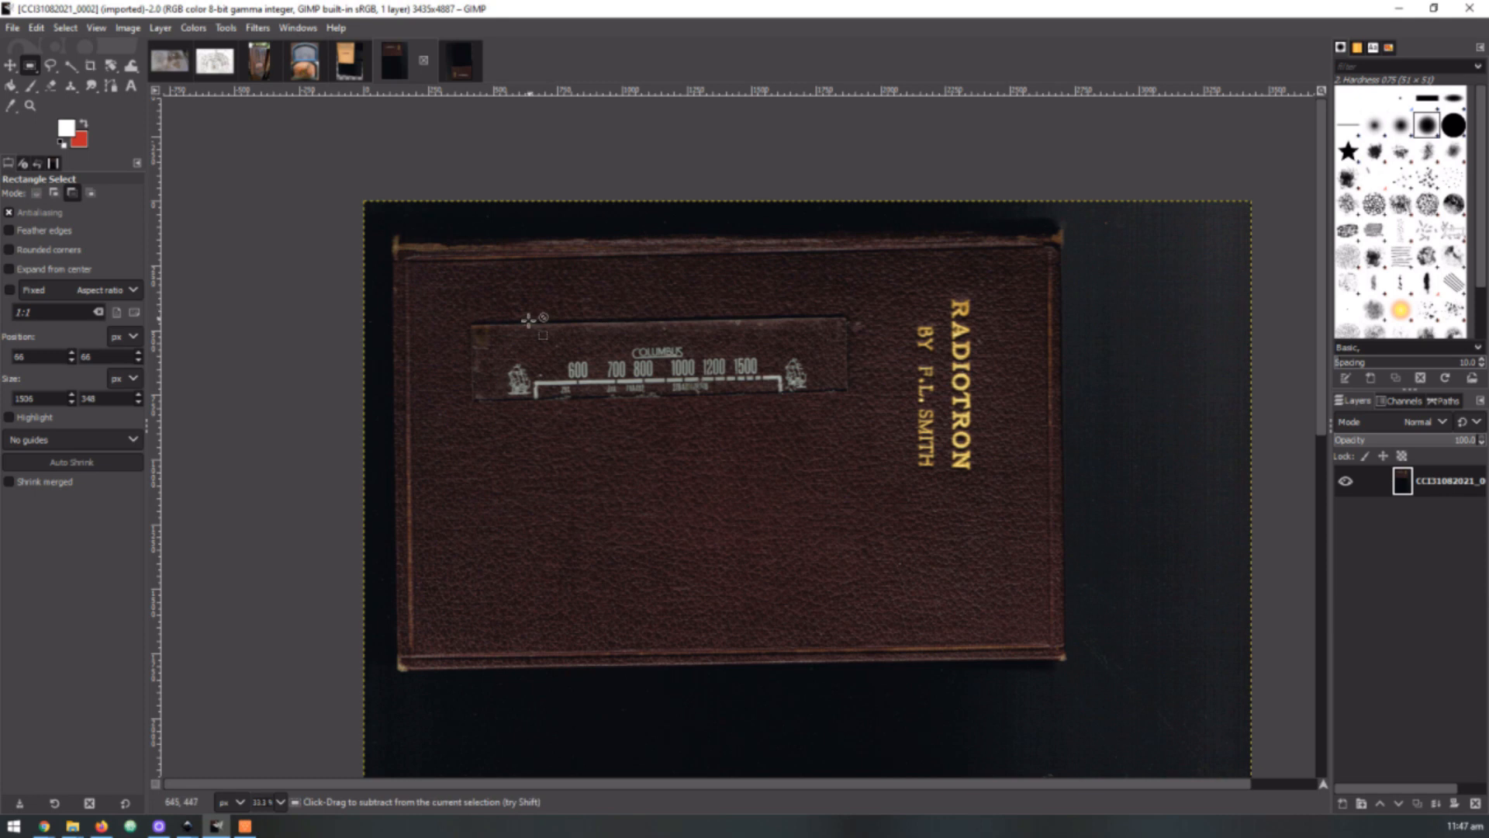
Inspect the ship emblem beside the 600 mark up close, then view the dial and cover together
scroll(528, 320, "up", 3)
scroll(528, 319, "up", 2)
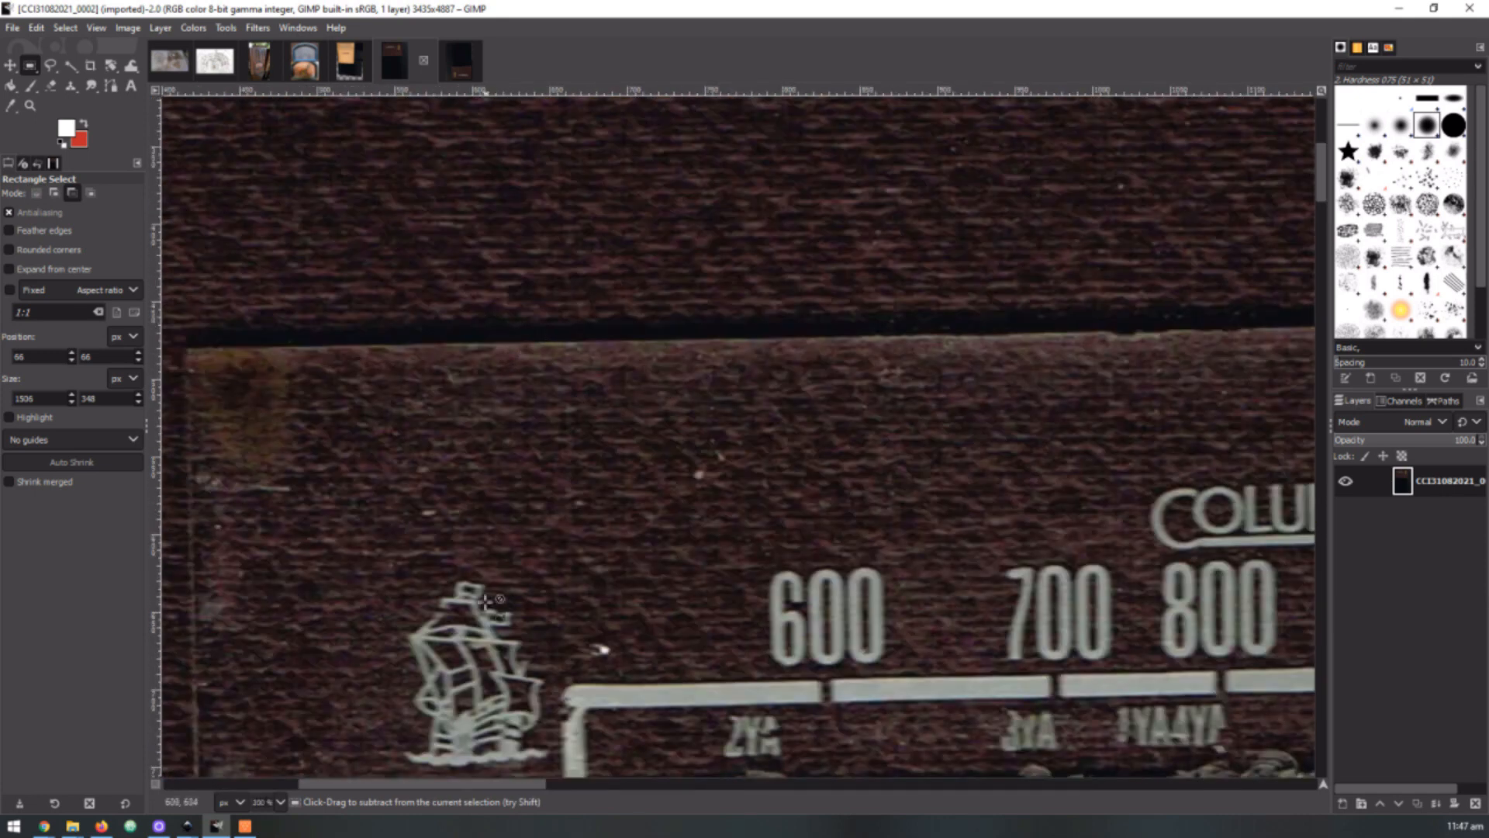
scroll(487, 651, "down", 1)
scroll(458, 733, "up", 1)
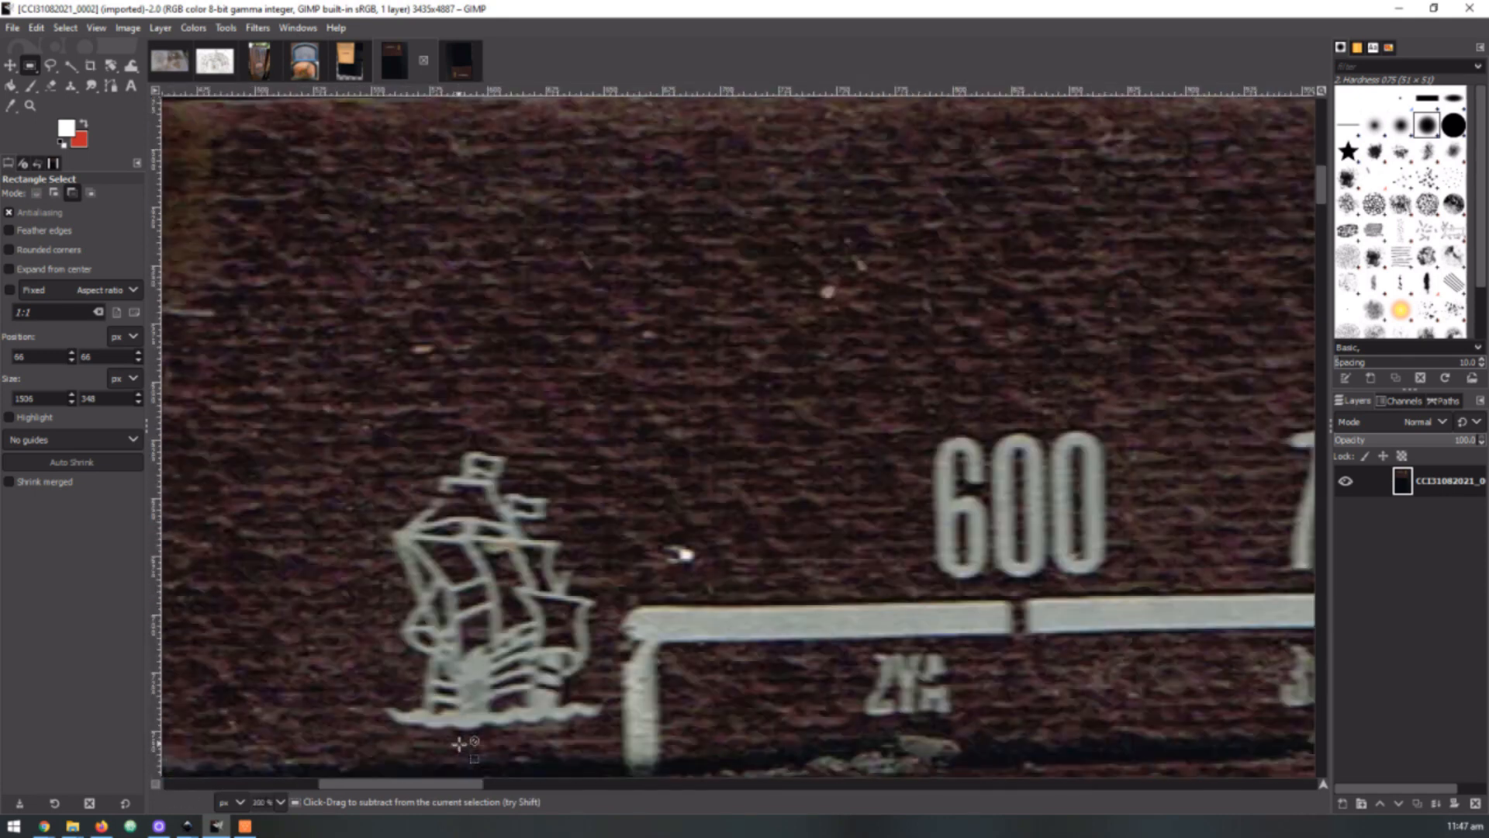
scroll(459, 744, "down", 1)
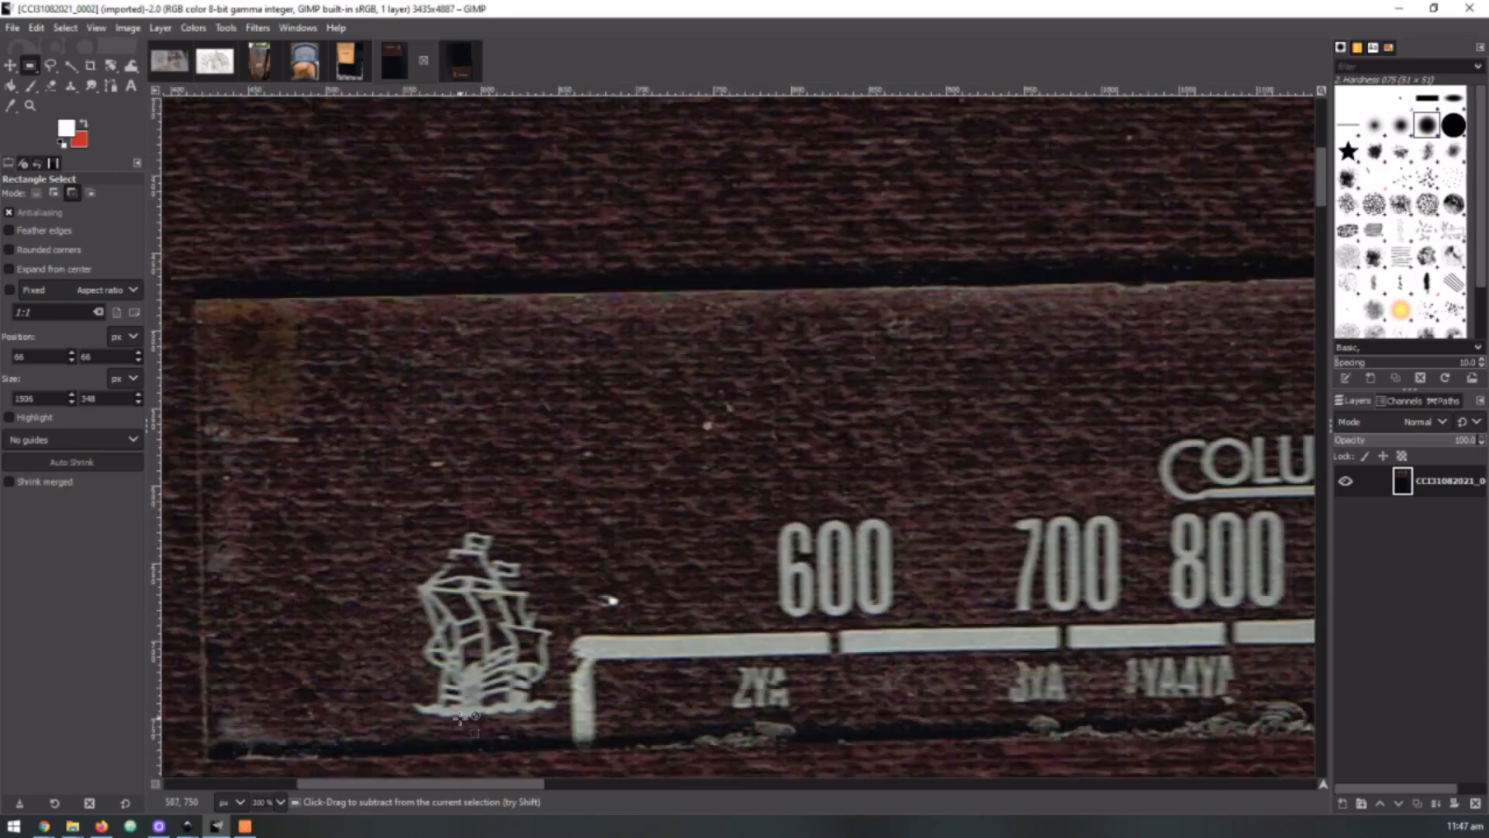
scroll(472, 723, "down", 1)
scroll(473, 723, "down", 1)
scroll(527, 628, "down", 2)
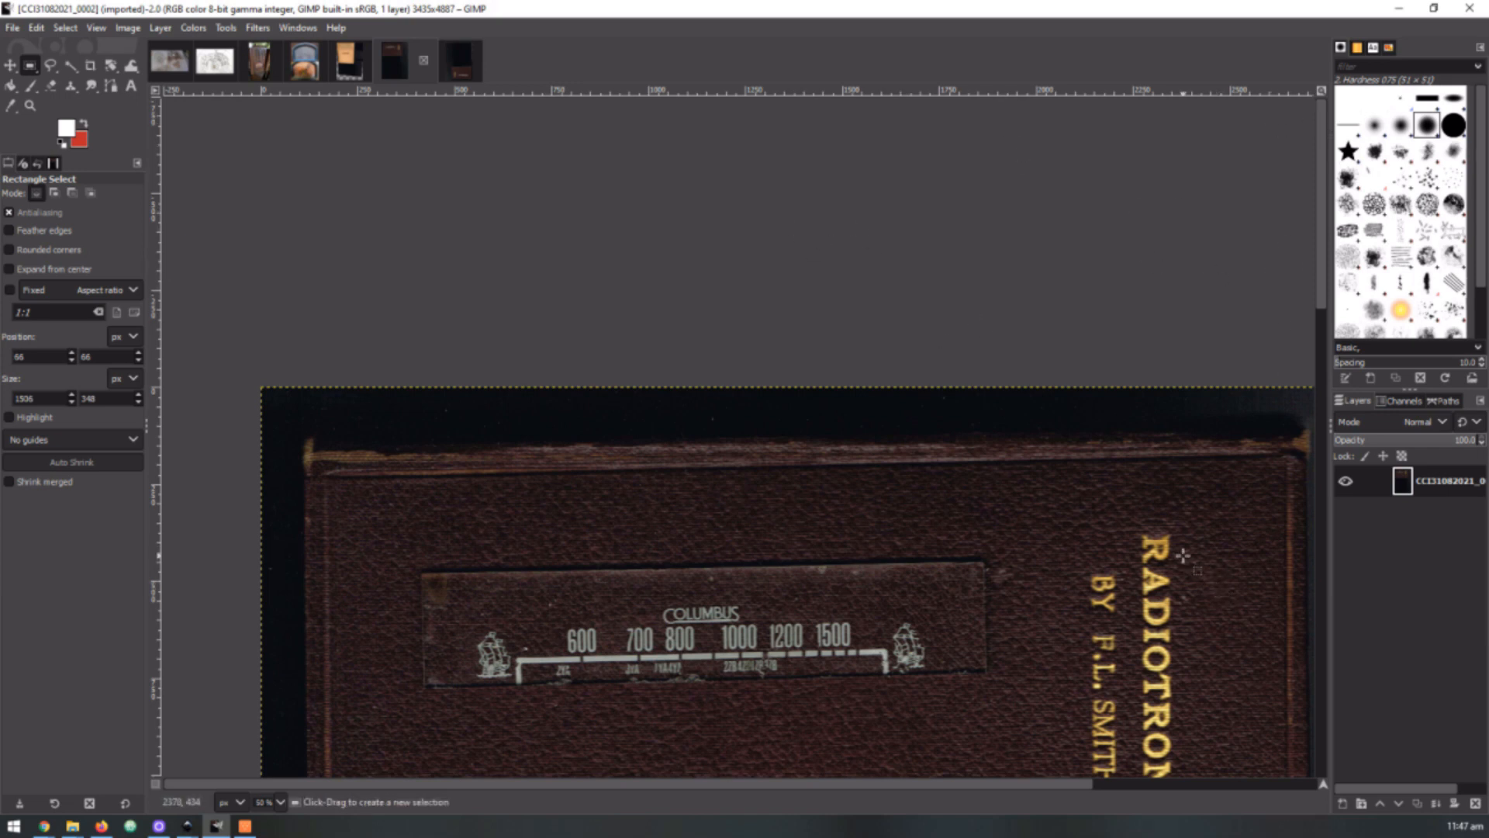
Inspect the gold RADIOTRON lettering and the nearby cover edge up close, then view the wider scan again
scroll(1166, 560, "up", 7)
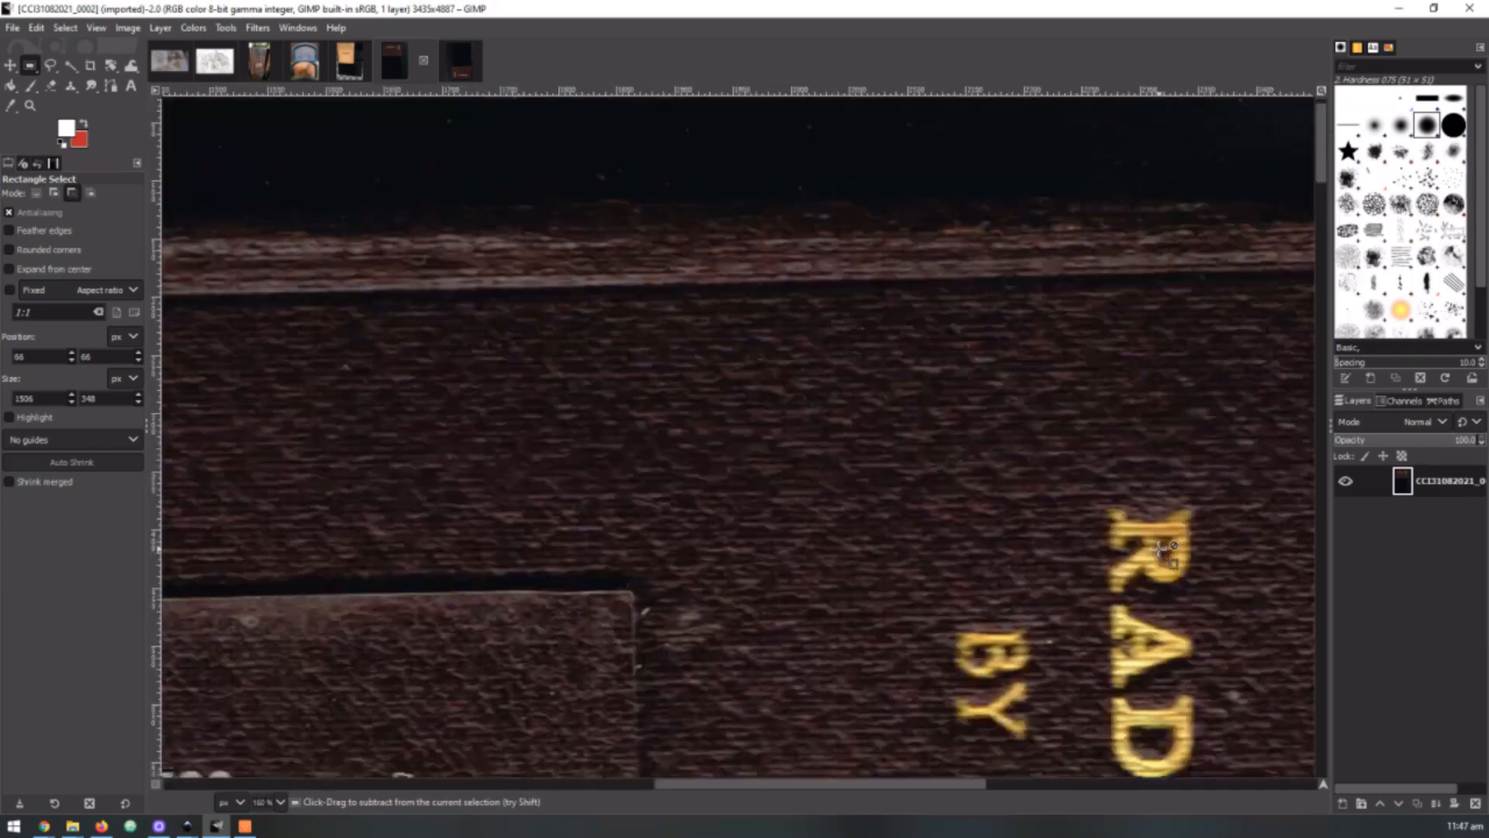
scroll(1159, 548, "down", 7)
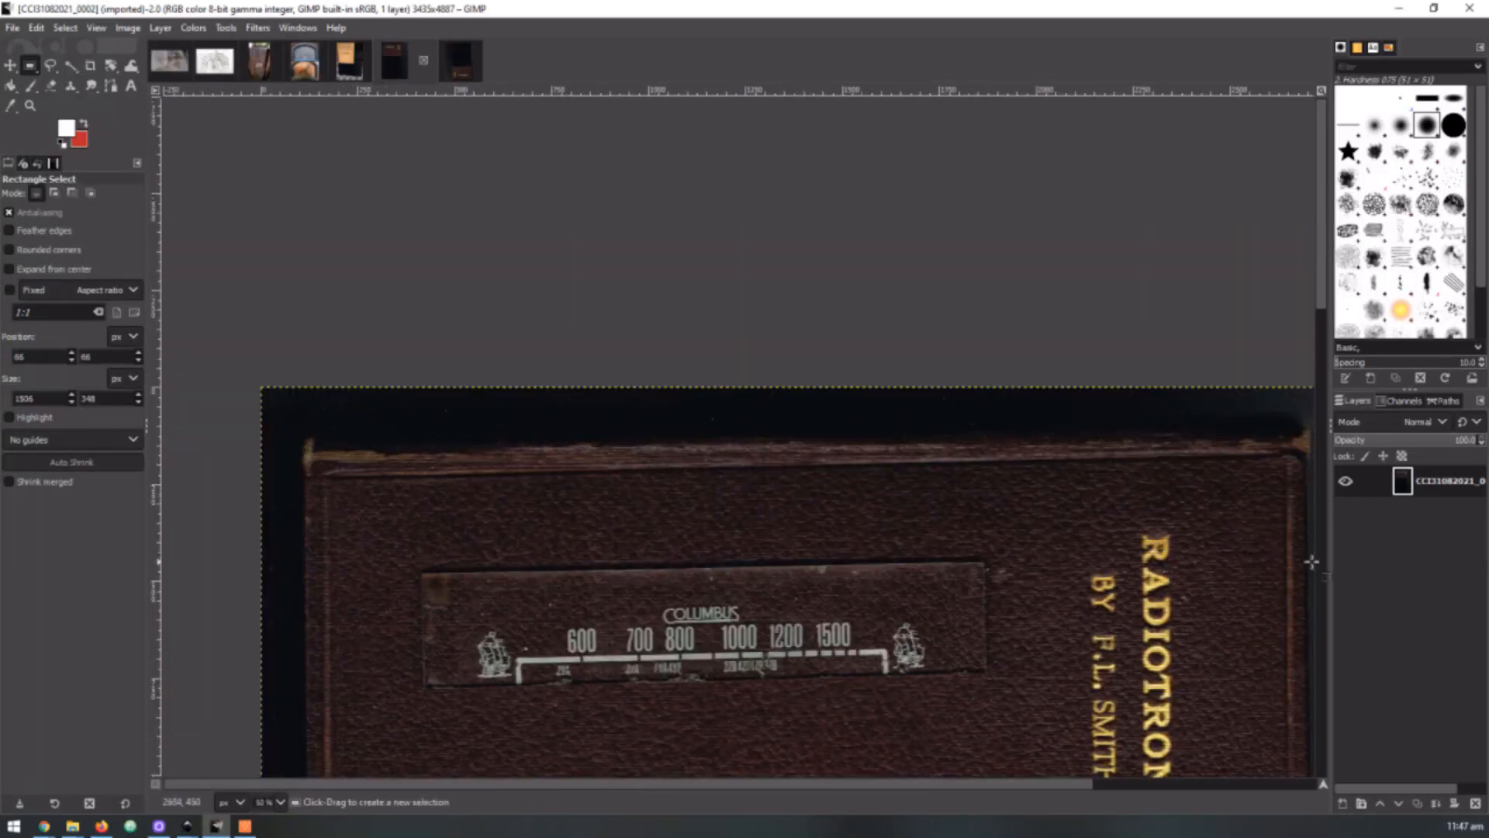
scroll(1302, 543, "up", 5)
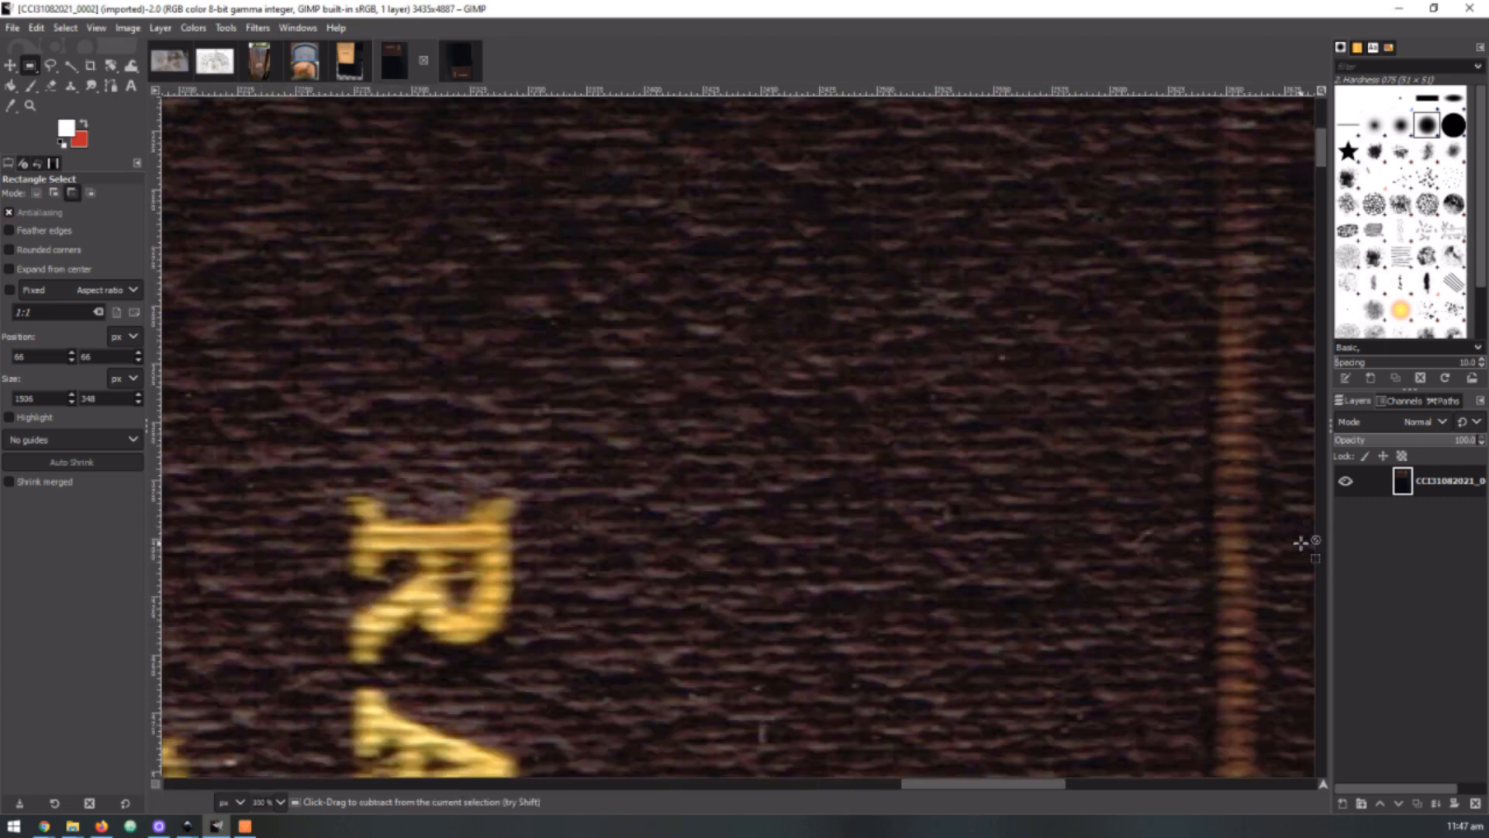
scroll(1301, 542, "down", 5)
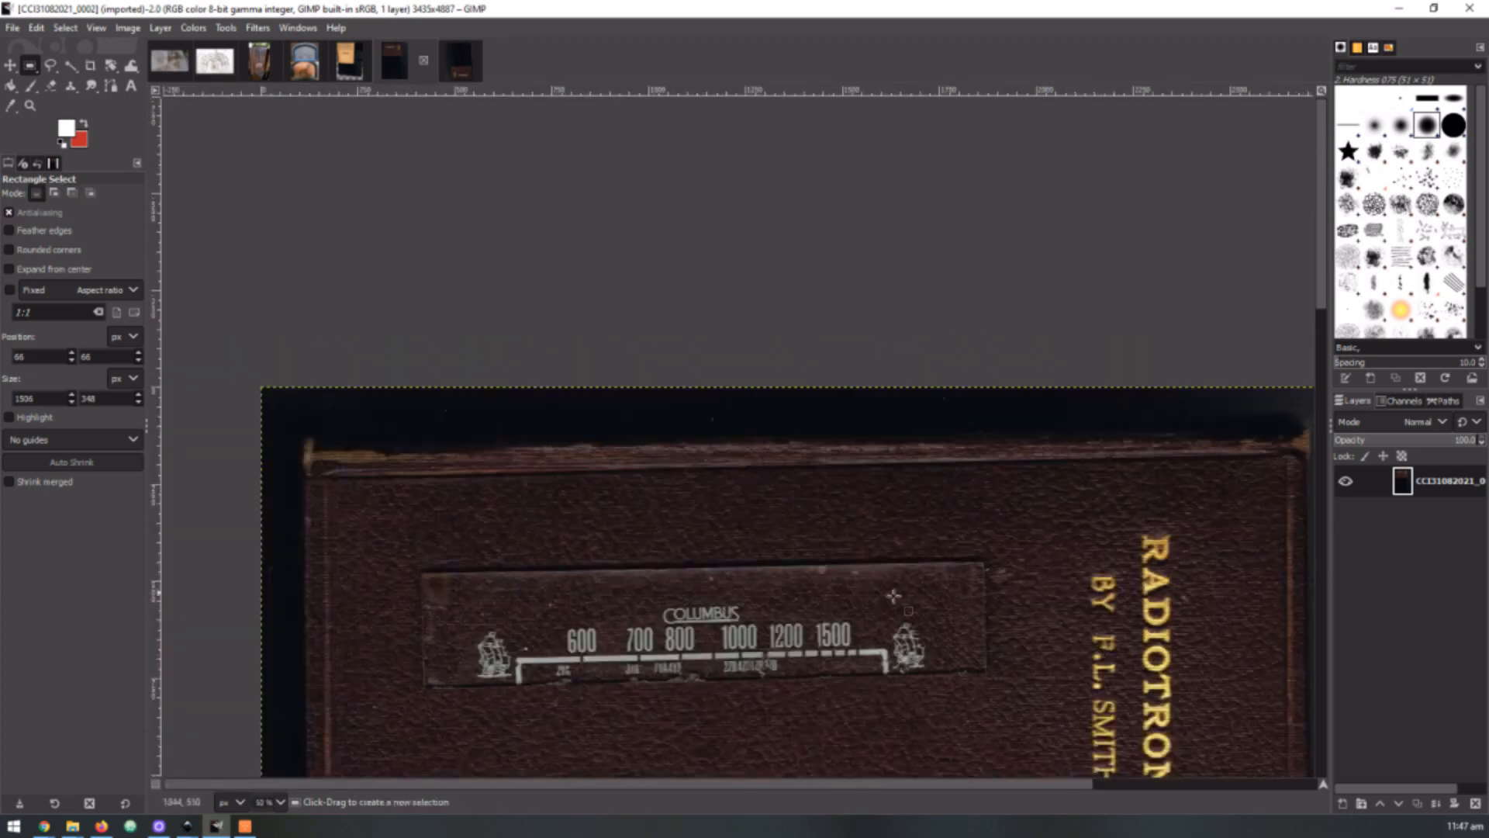
Examine the Columbus lettering, frequency numbers and station call signs up close, then view the whole dial
scroll(768, 664, "up", 5)
scroll(768, 665, "down", 5)
scroll(602, 378, "up", 1)
scroll(601, 378, "up", 4)
scroll(602, 378, "down", 4)
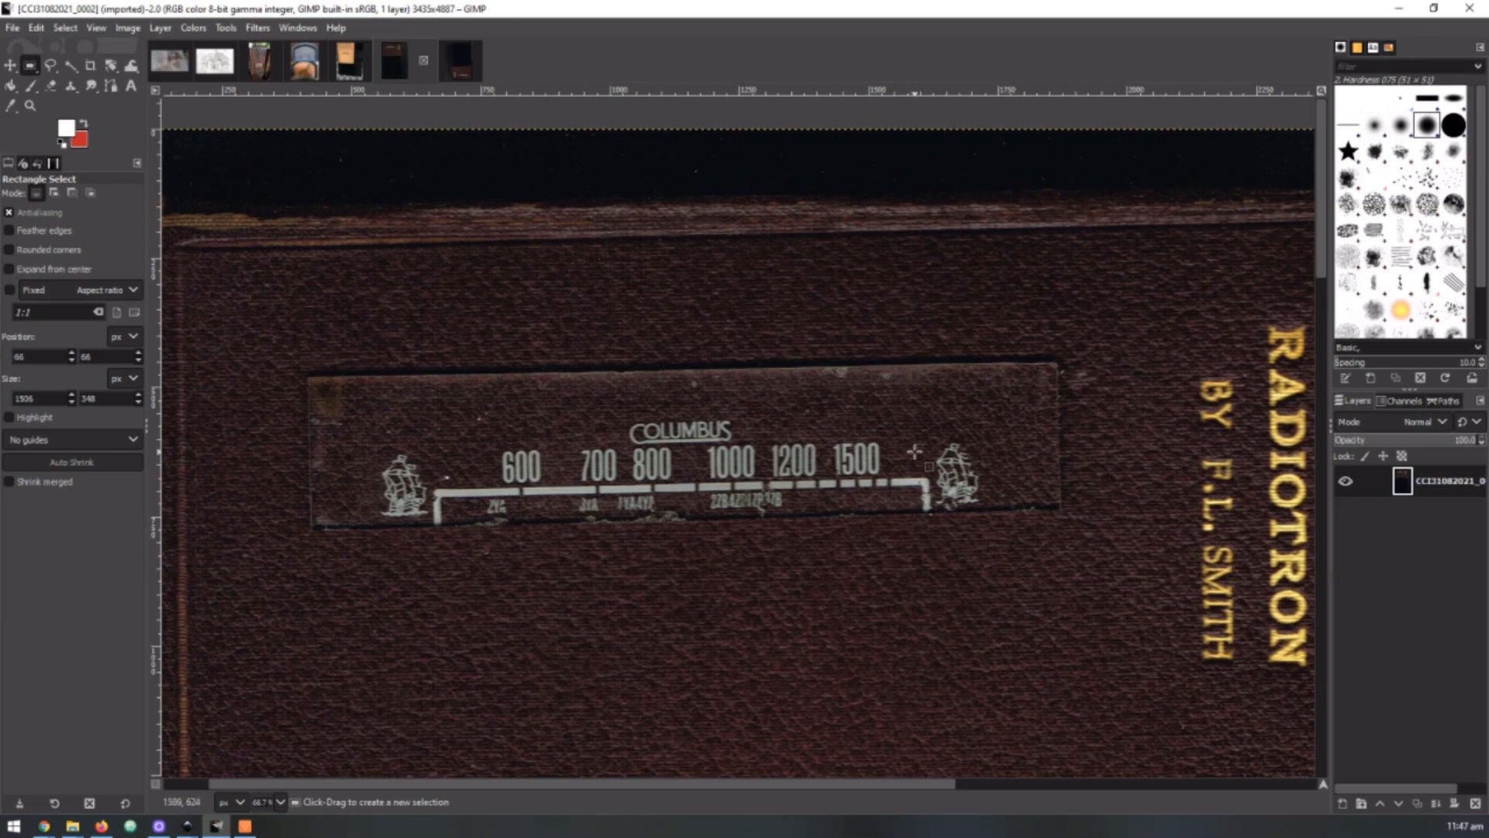
key("ctrl")
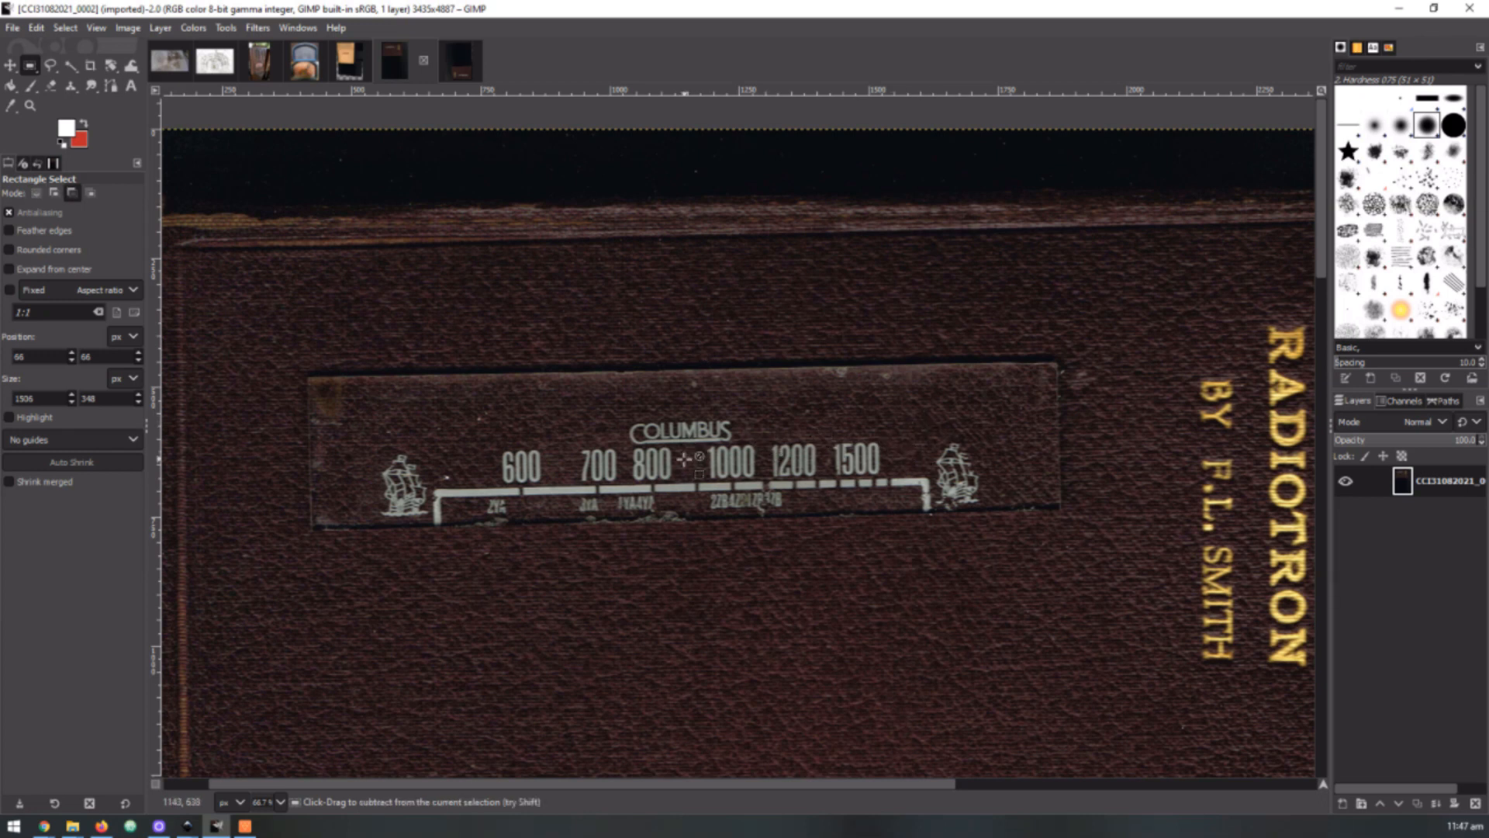
scroll(684, 458, "up", 4)
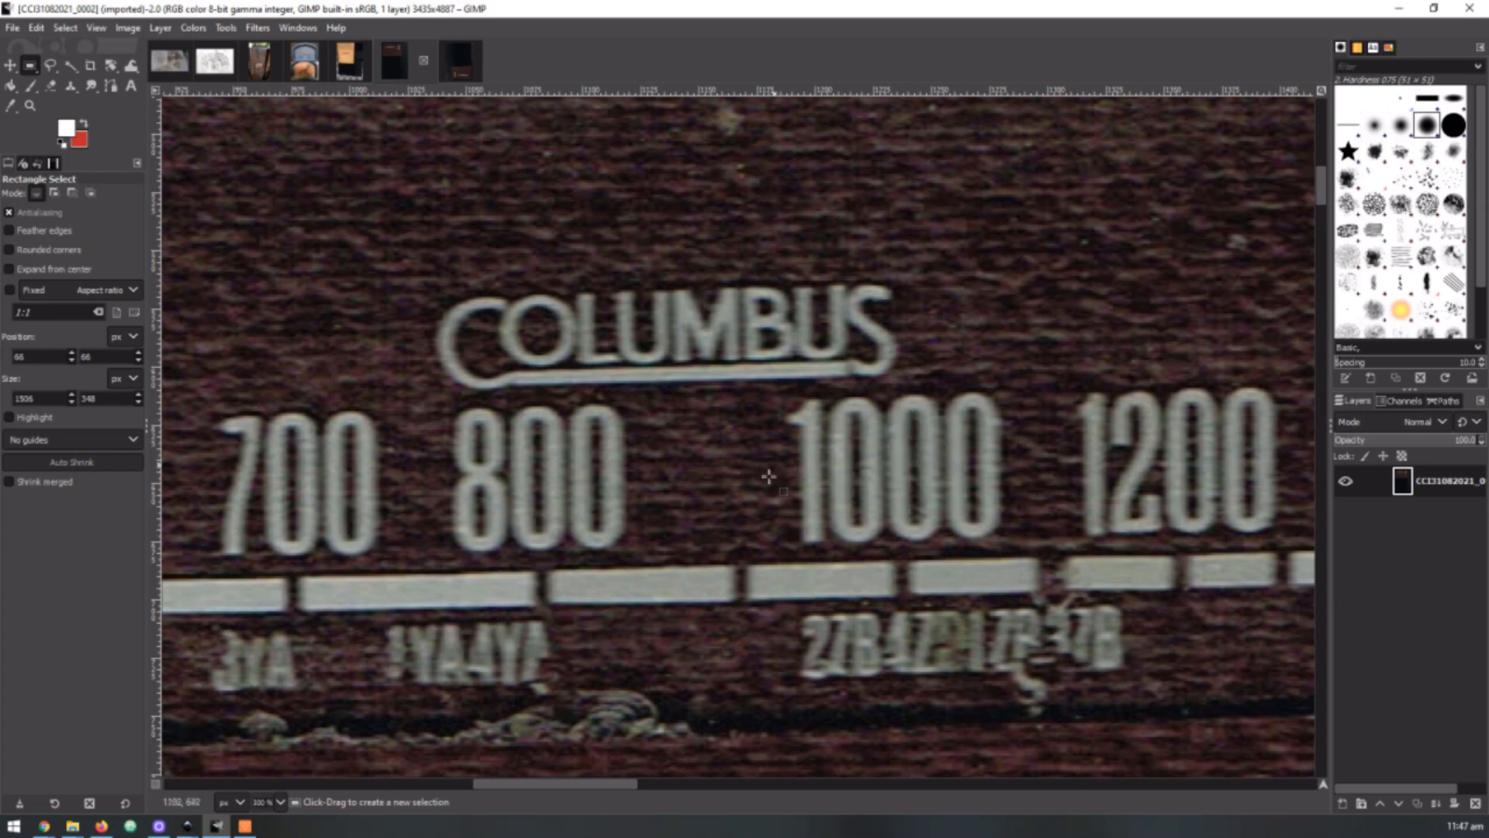
scroll(805, 443, "down", 3)
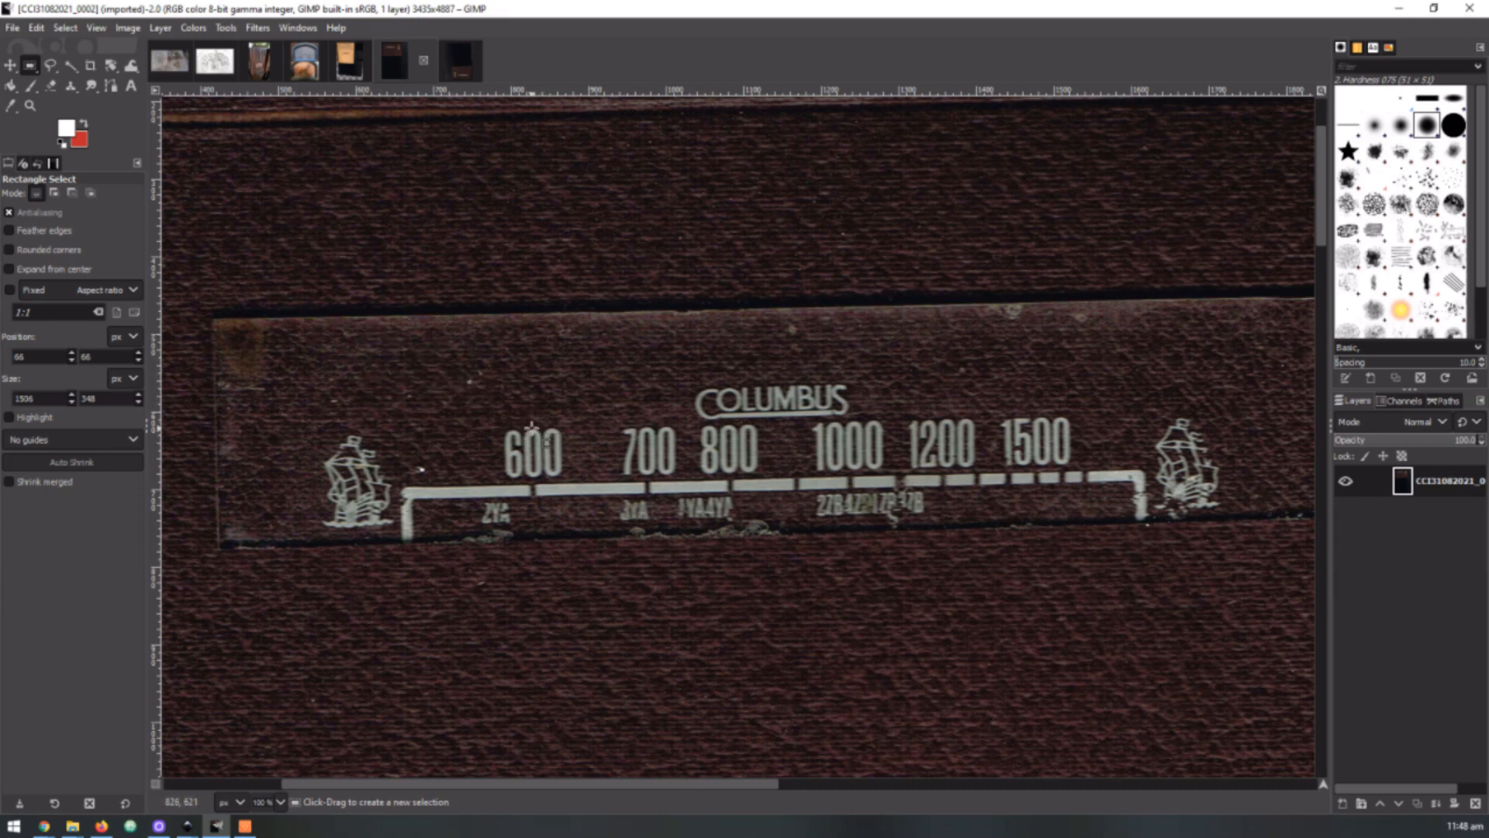
scroll(528, 412, "down", 2, "ctrl")
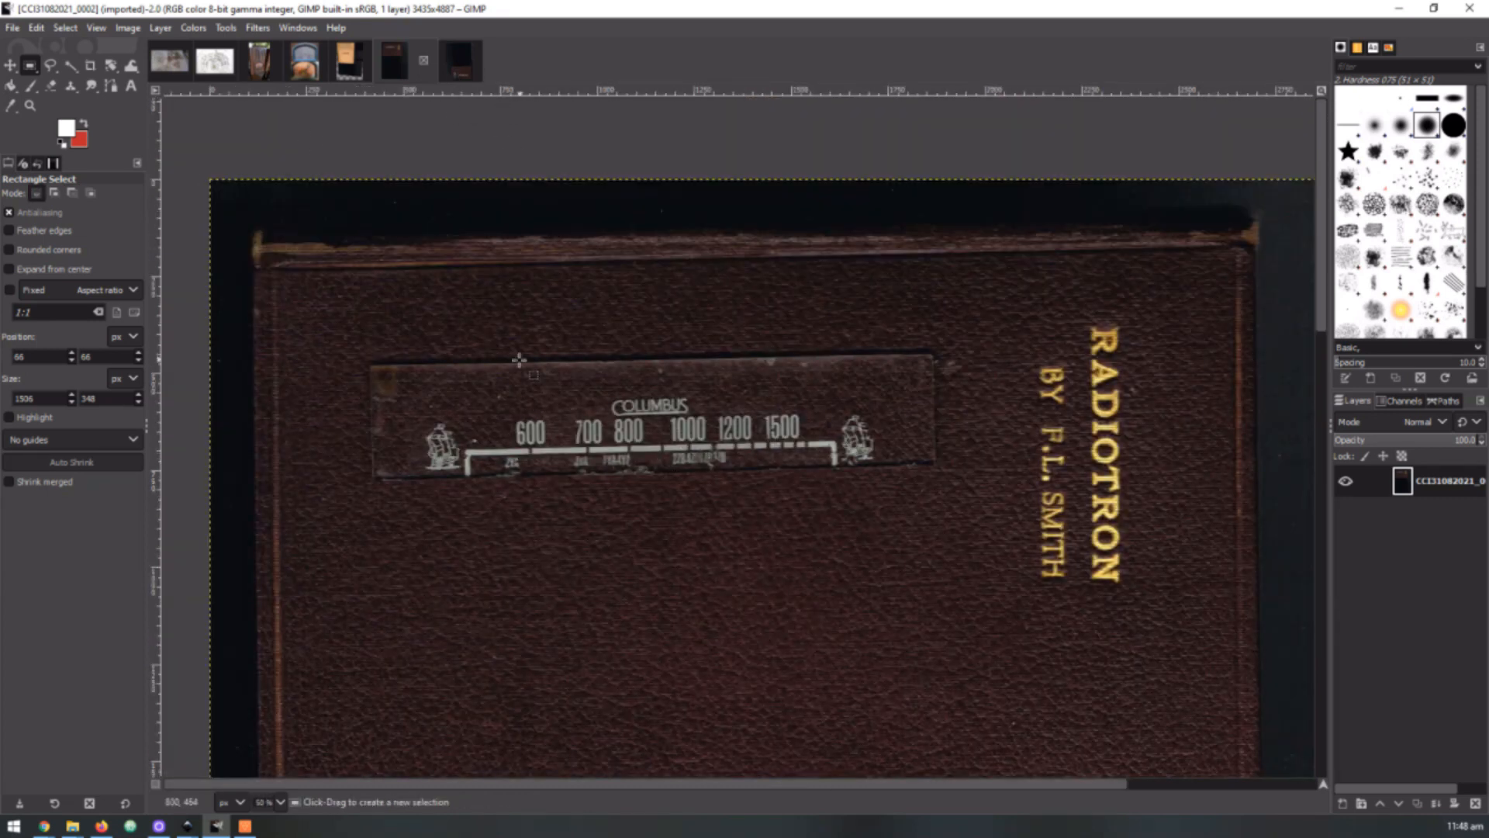
Switch to the CCI31082021_0003 scan and inspect the mirrored dial, down to the ship beside the 600 mark
left_click(460, 67)
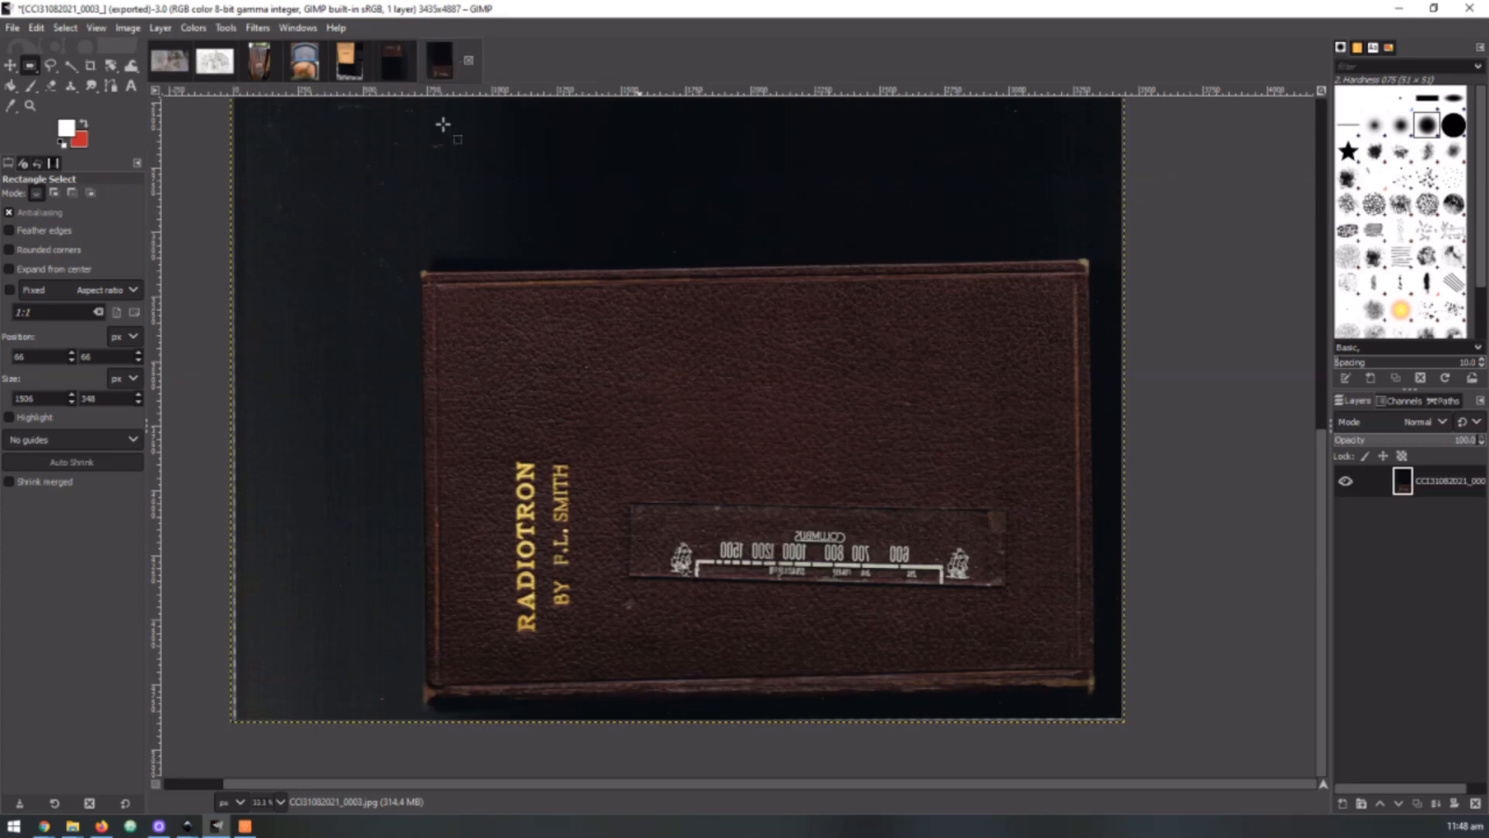
key("ctrl")
scroll(1034, 578, "up", 3, "ctrl")
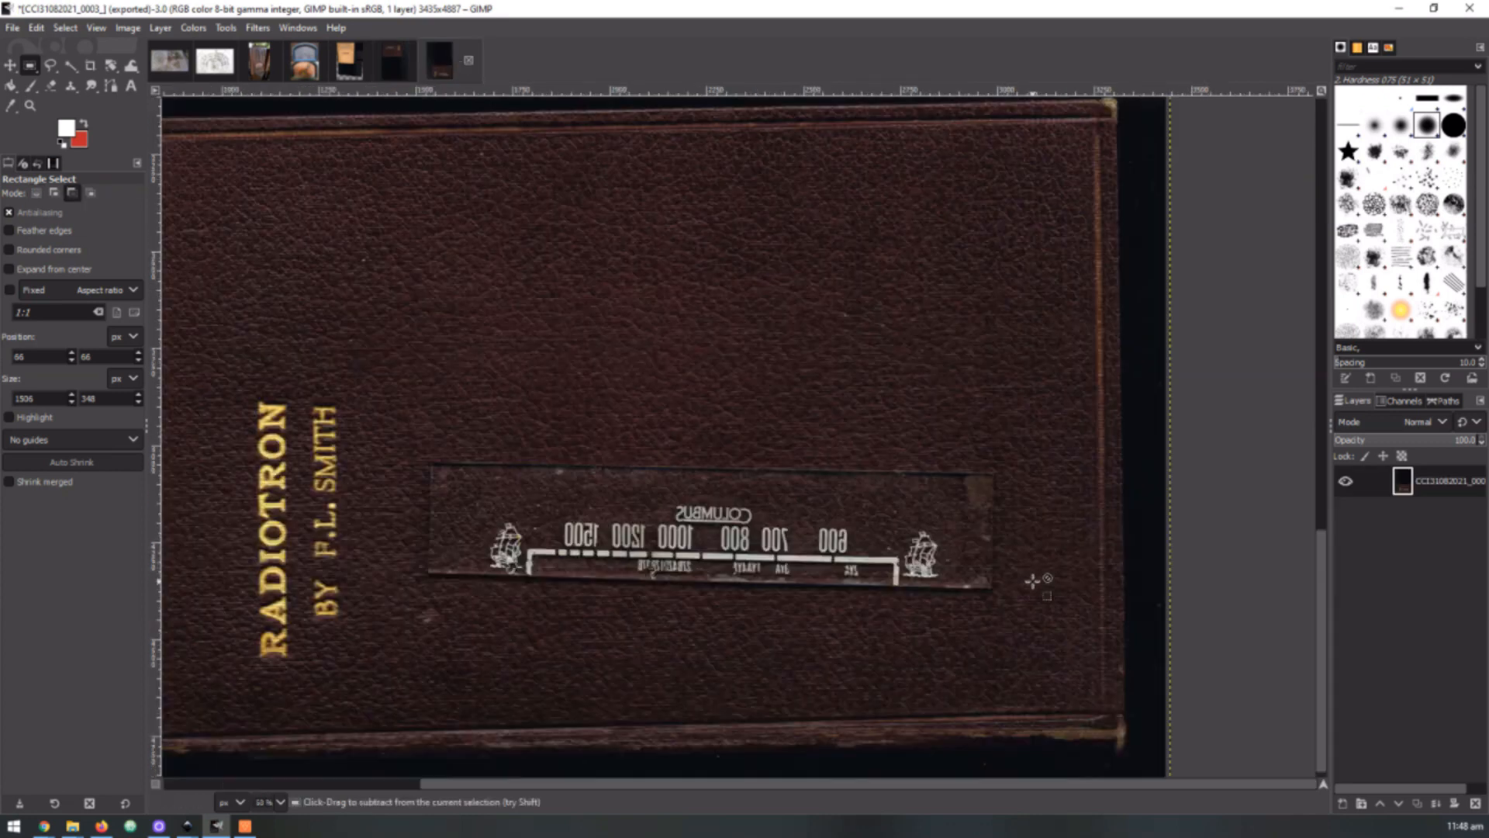
scroll(475, 535, "up", 2, "ctrl")
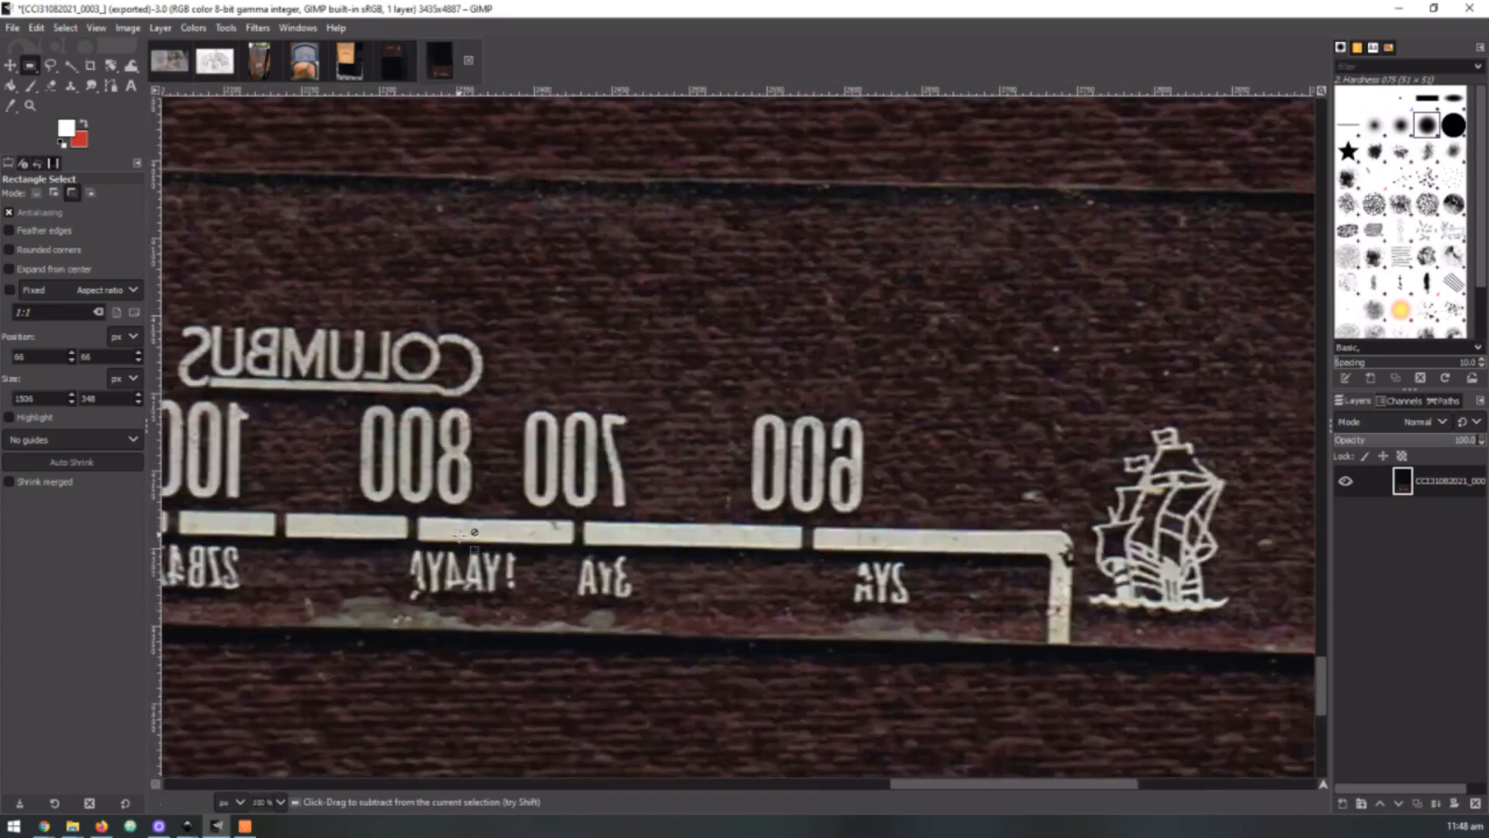
scroll(866, 554, "down", 1)
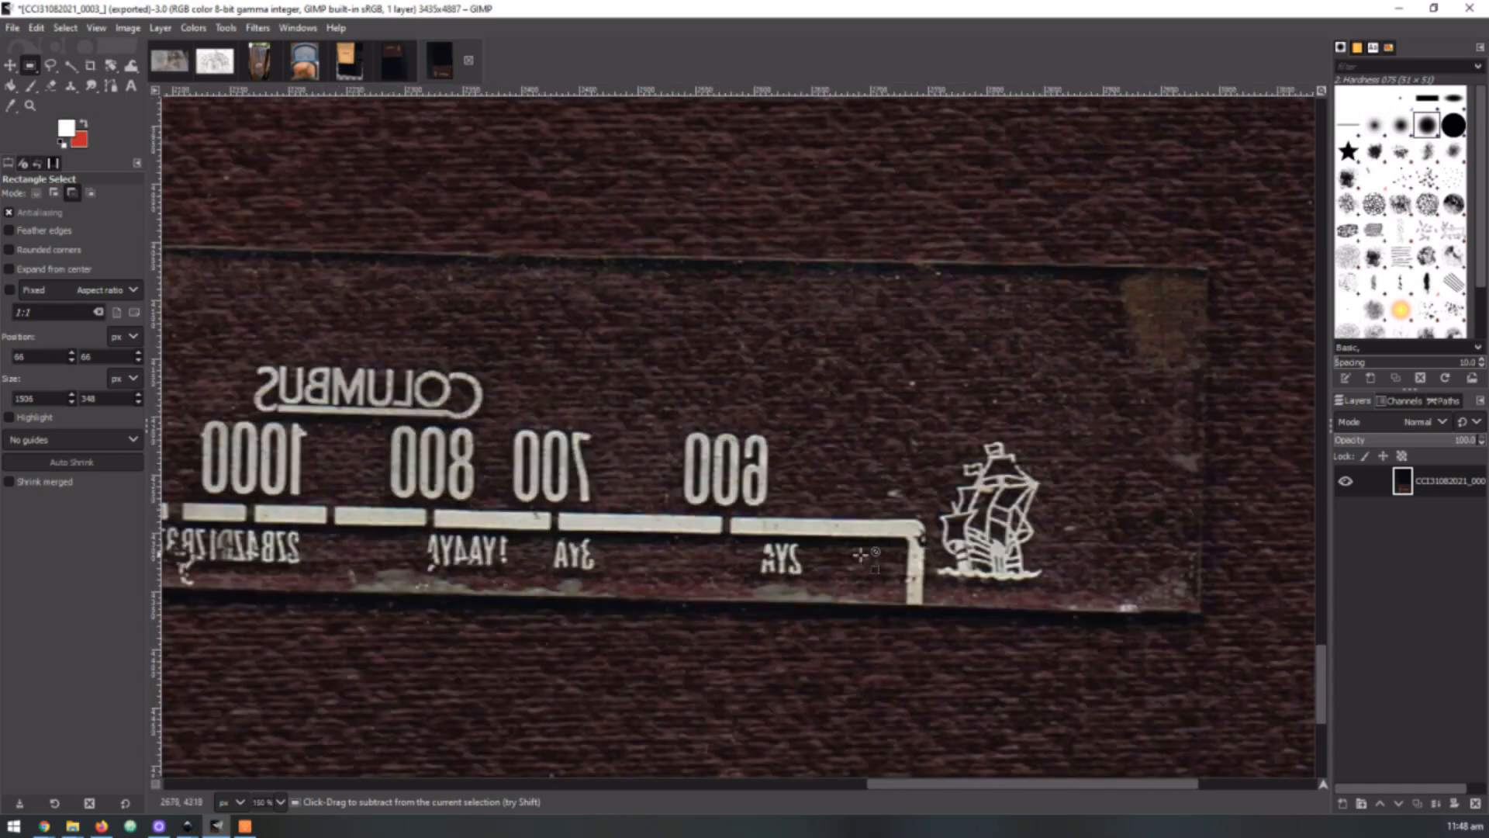
scroll(945, 563, "up", 3)
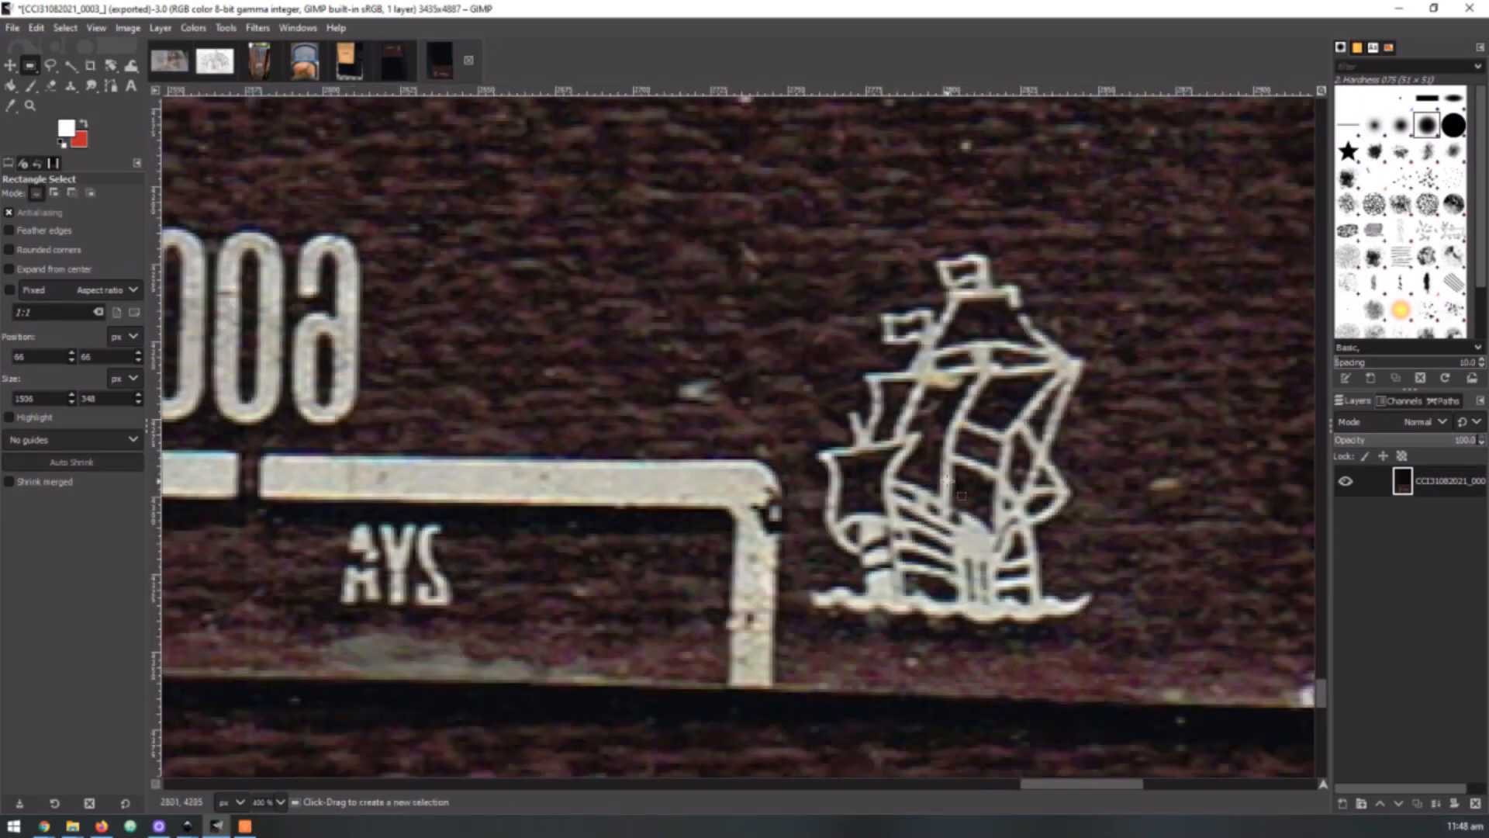
Compare the ship beside the 600 mark in the CCI31082021_0002 scan with the mirrored one in CCI31082021_0003
left_click(397, 59)
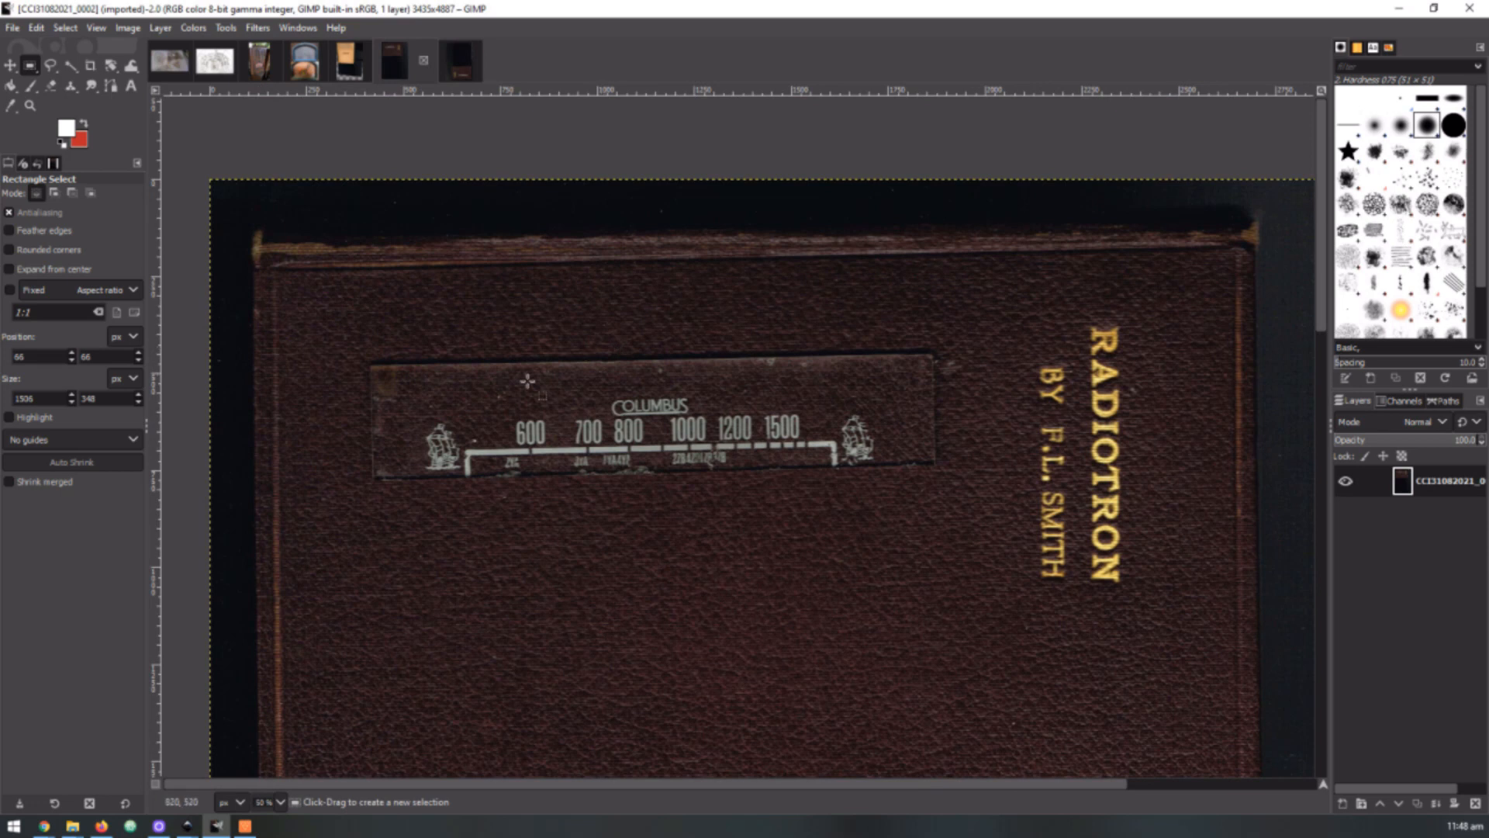
scroll(442, 453, "up", 7, "ctrl")
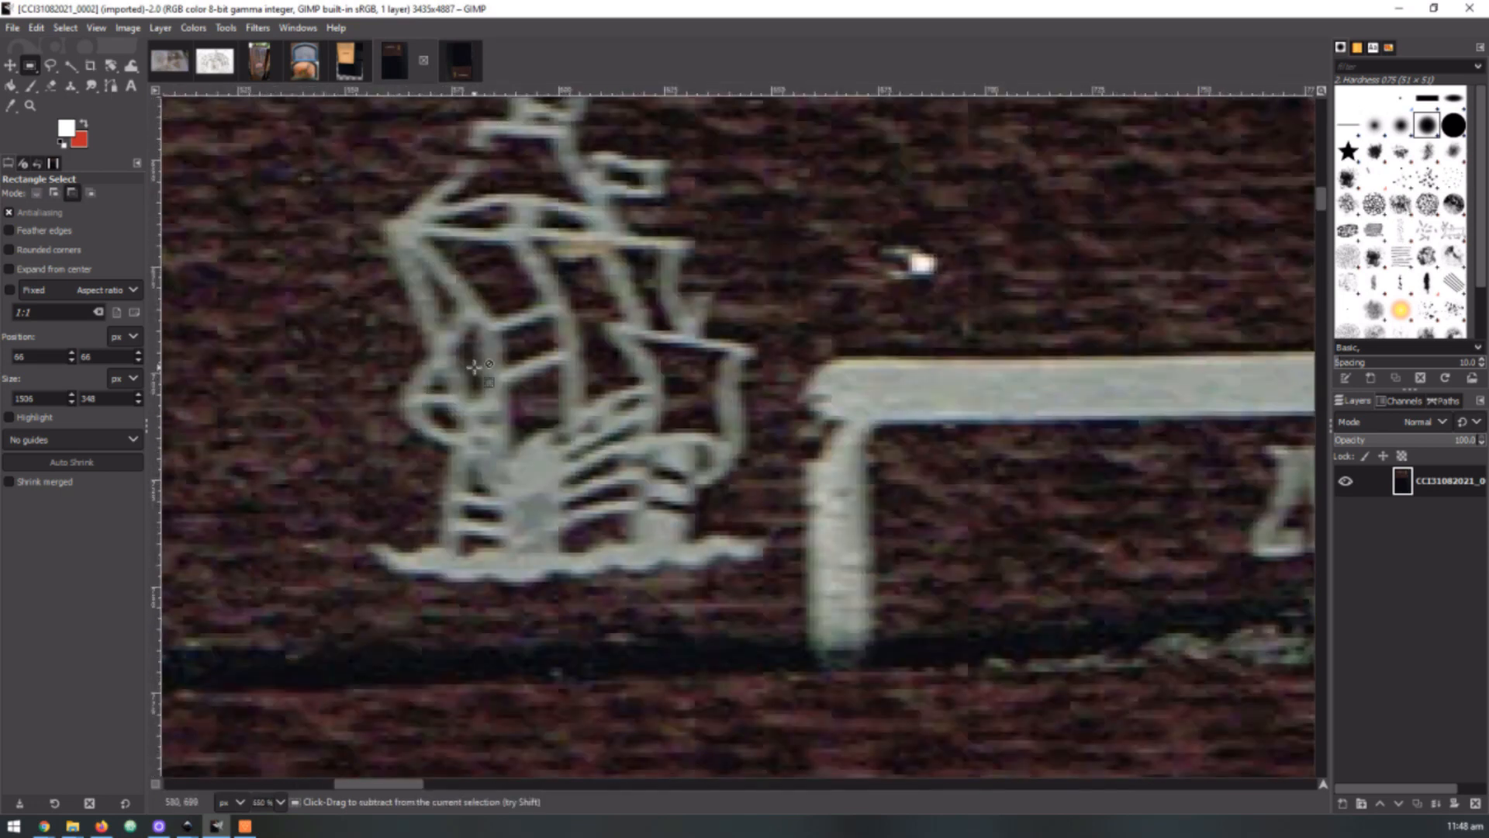
scroll(477, 444, "down", 2)
left_click(454, 53)
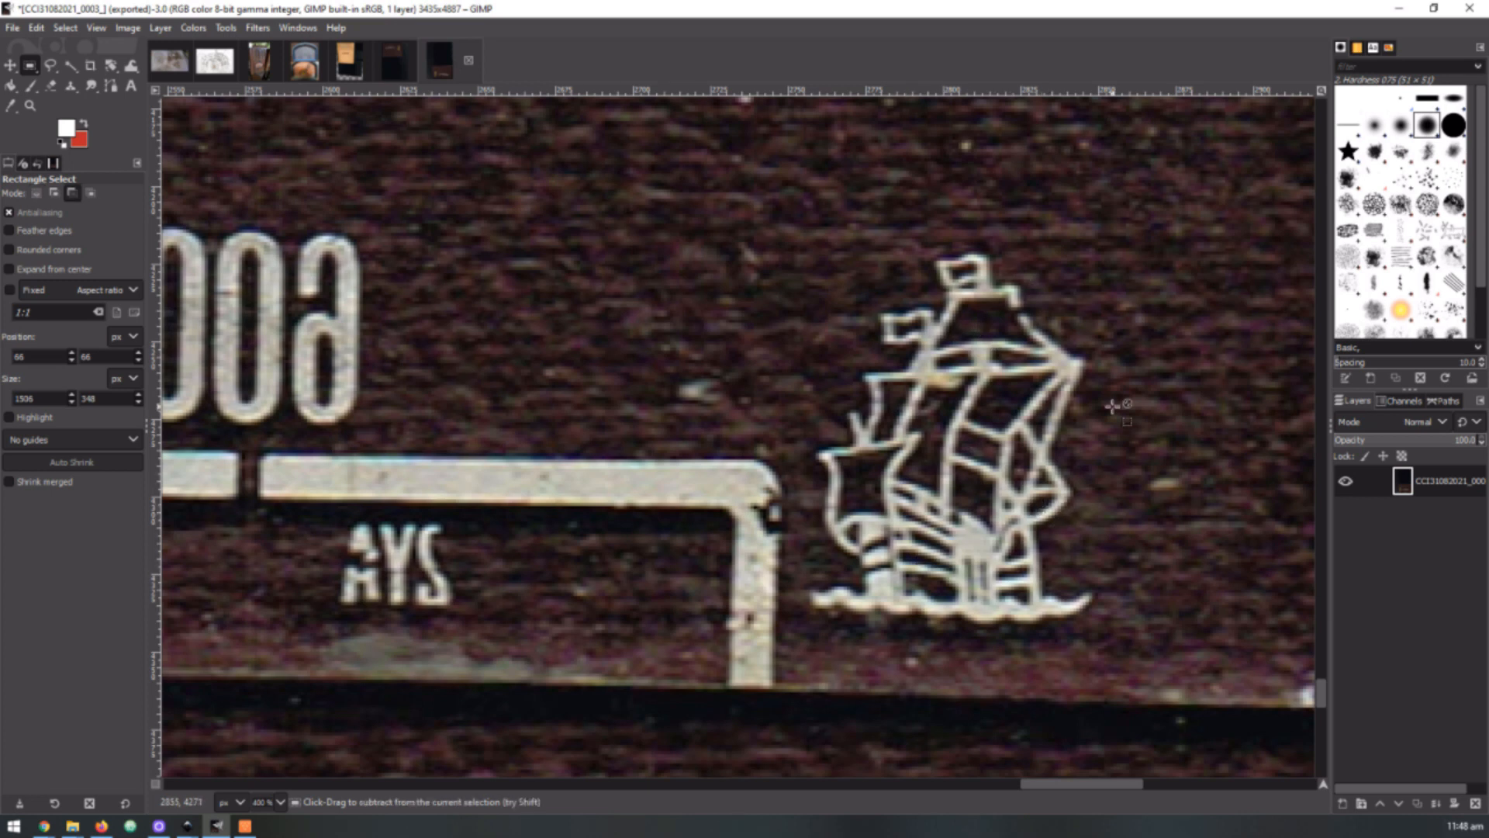
Inspect the worn ship and scale end beside the 1500 mark on the mirrored dial, then view the whole book cover
scroll(1117, 419, "down", 4)
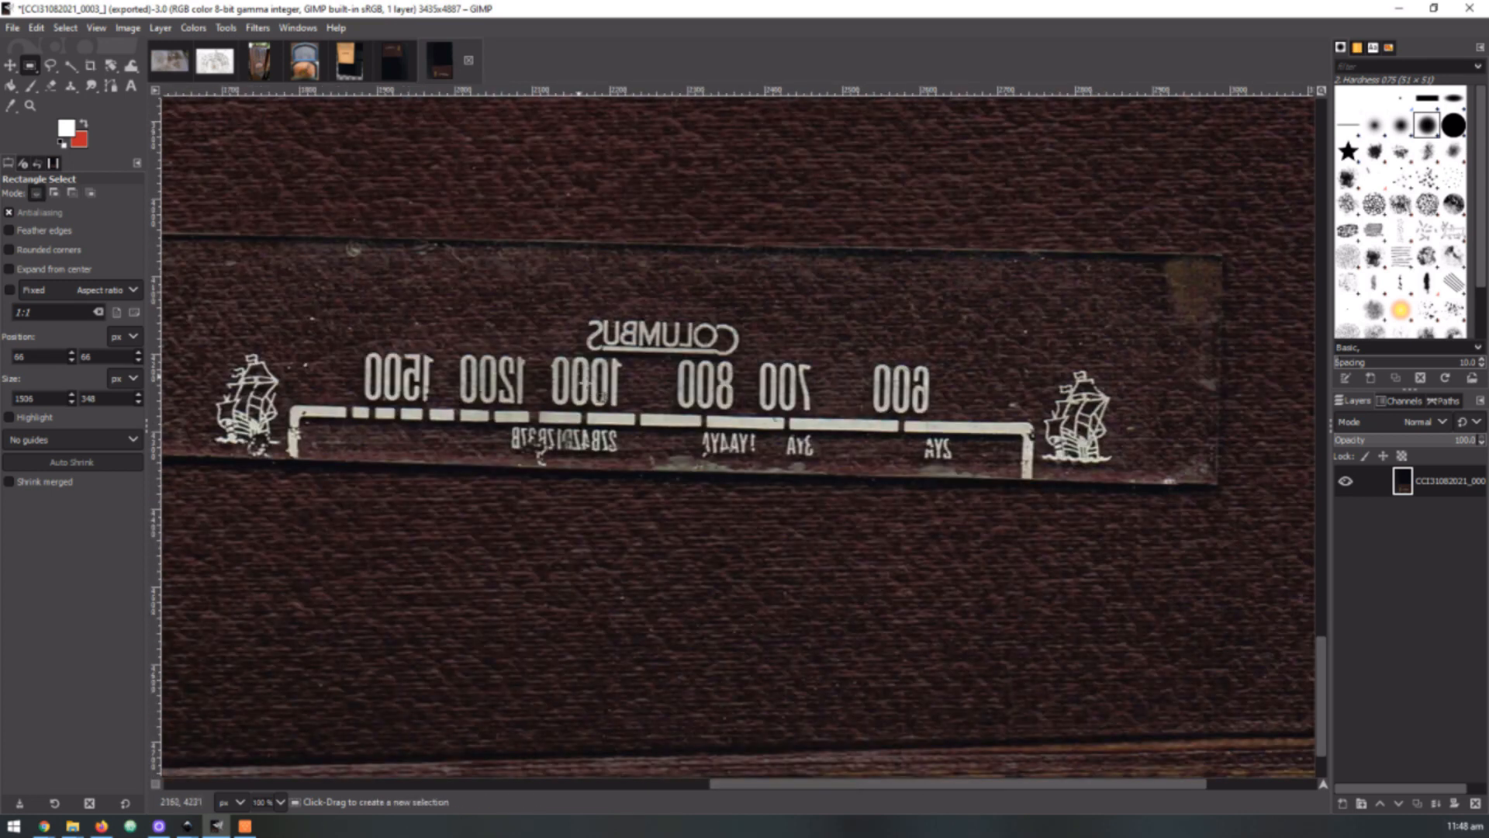
scroll(250, 443, "up", 1)
scroll(261, 445, "up", 3)
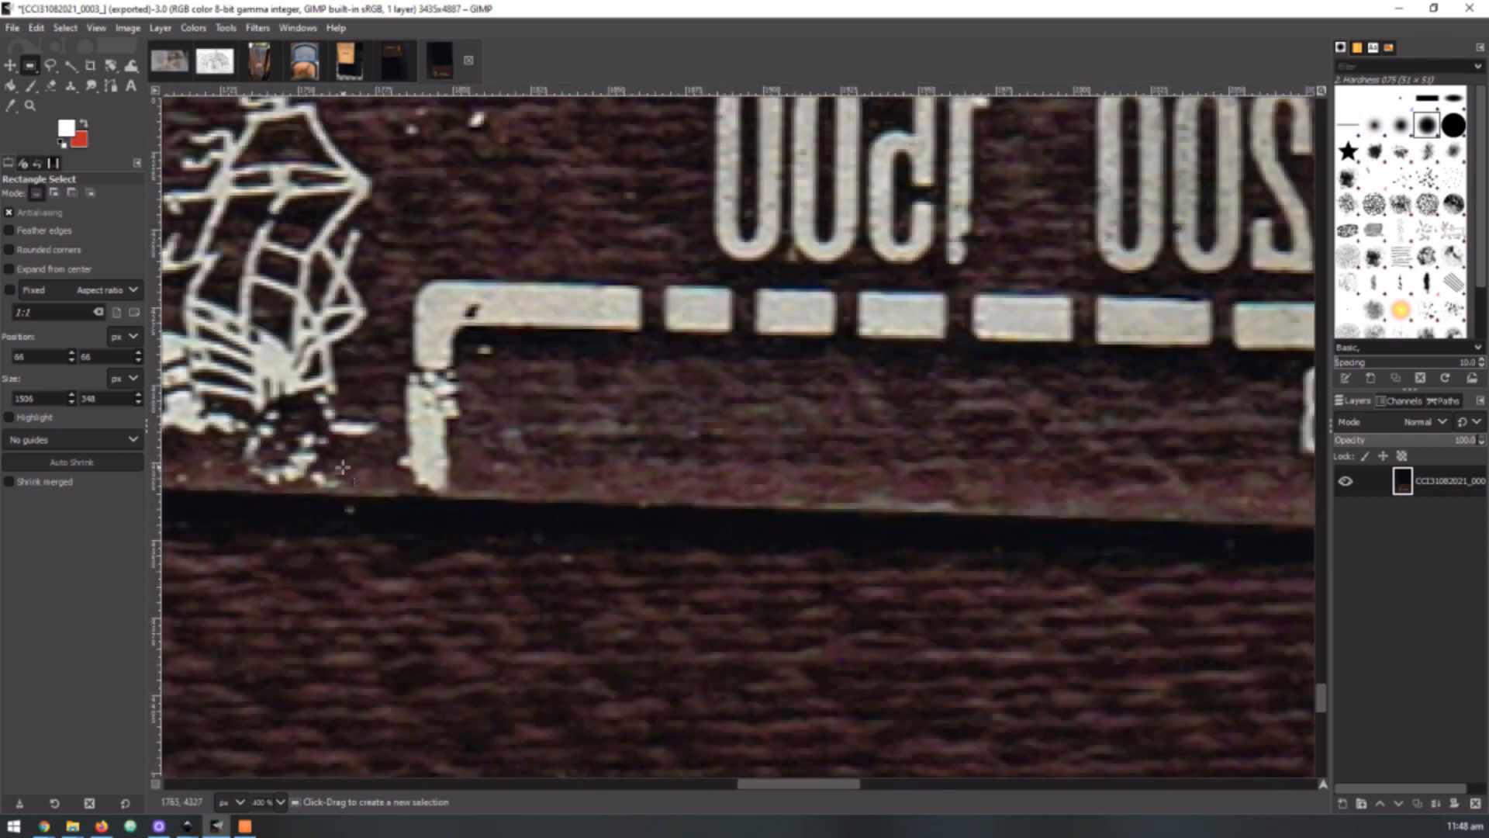
scroll(345, 423, "down", 2)
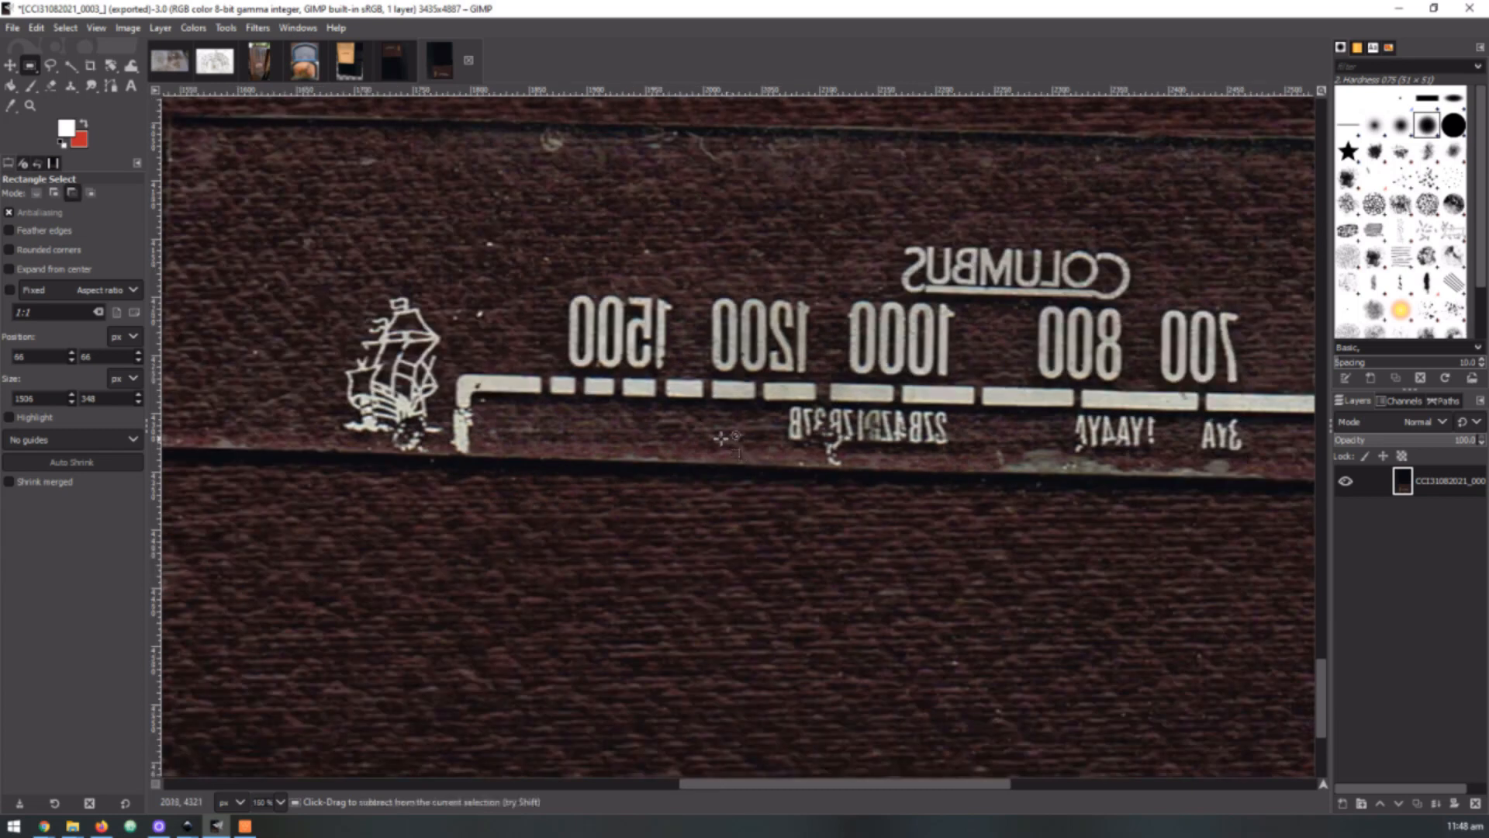
scroll(590, 416, "down", 2)
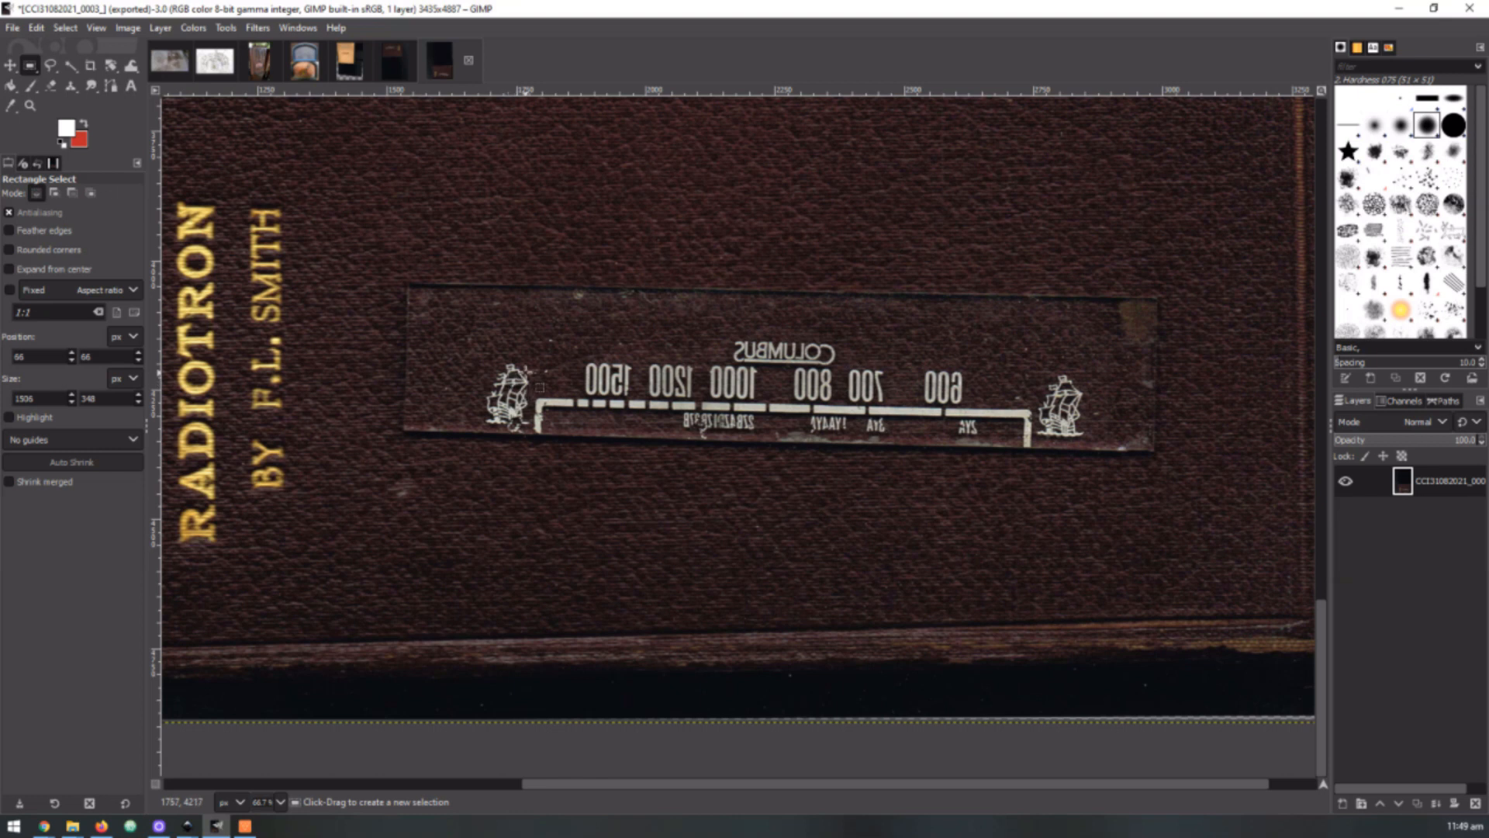
scroll(816, 407, "down", 5)
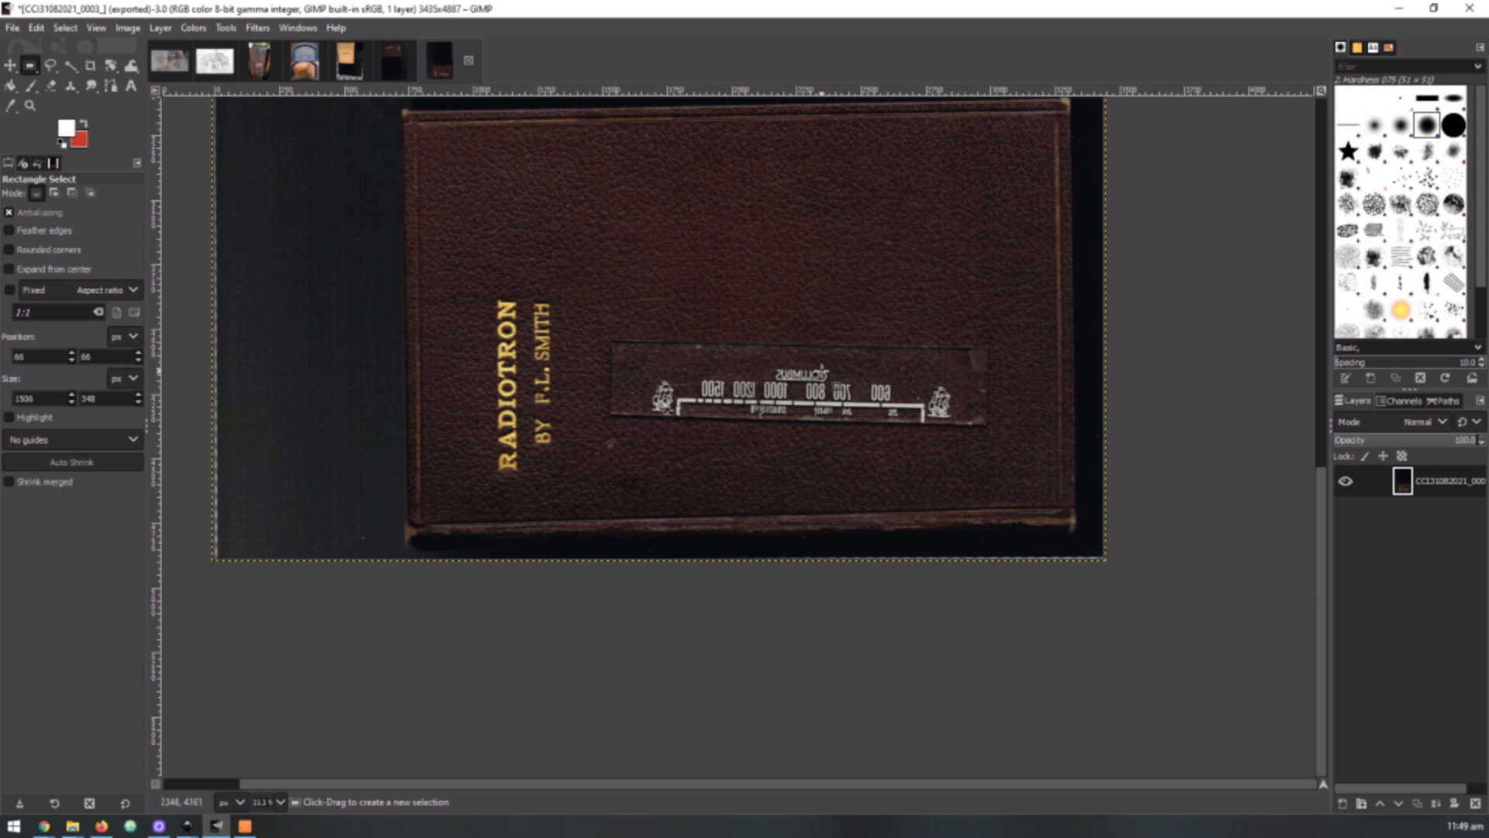
key("ctrl")
scroll(896, 392, "up", 3)
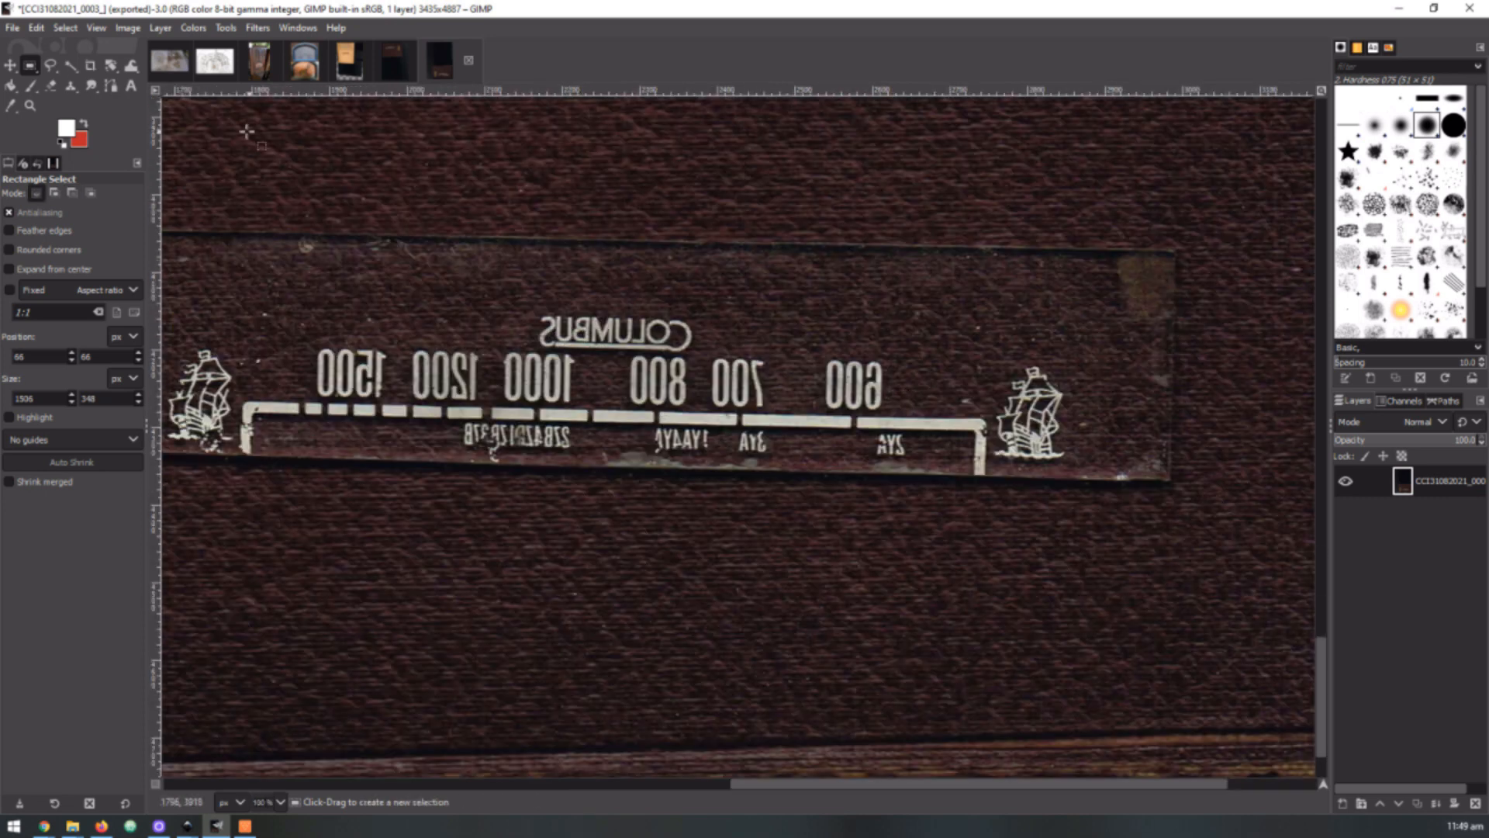
left_click(113, 69)
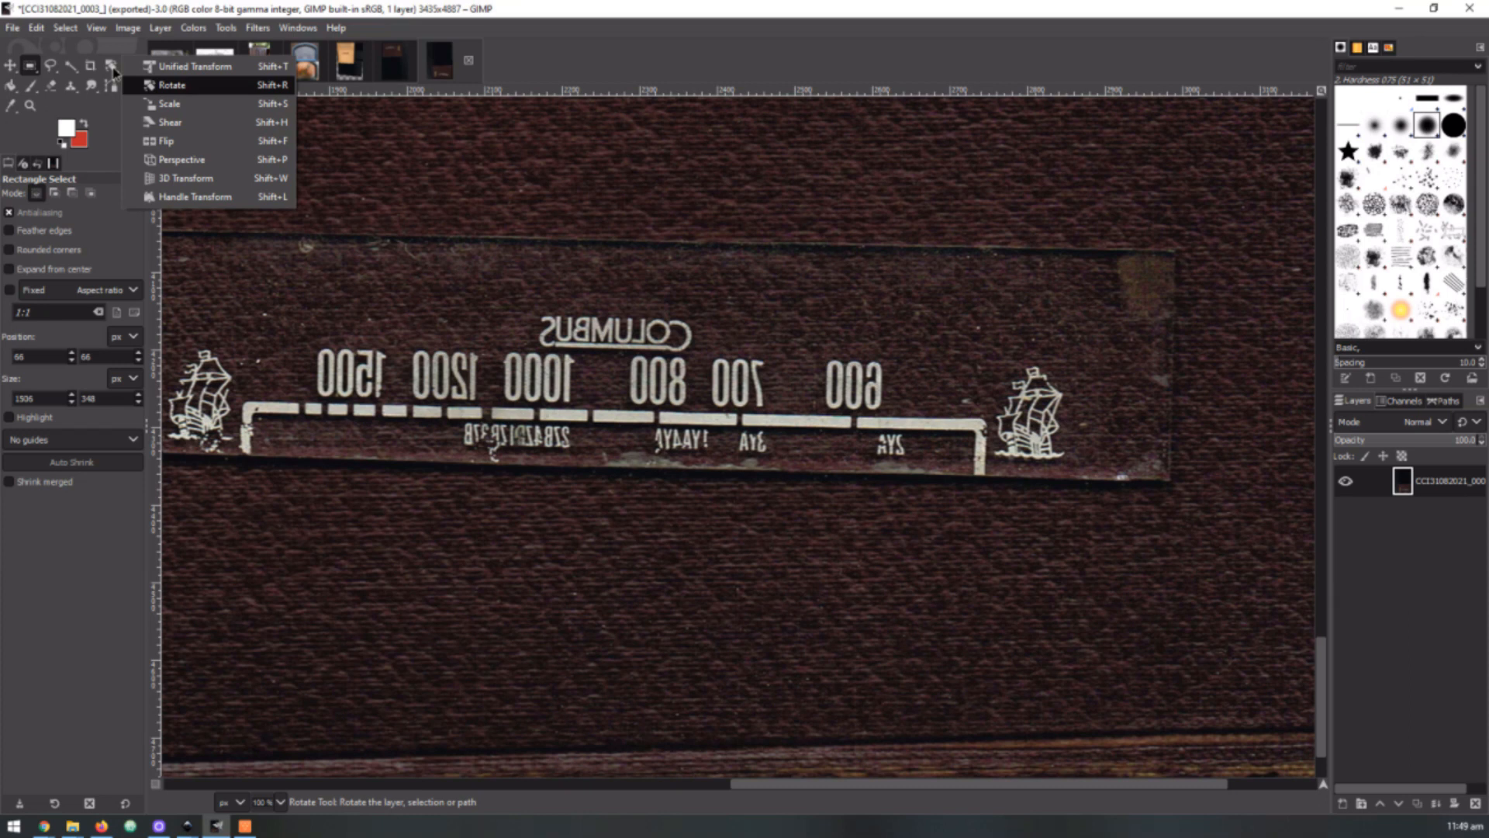
left_click(173, 66)
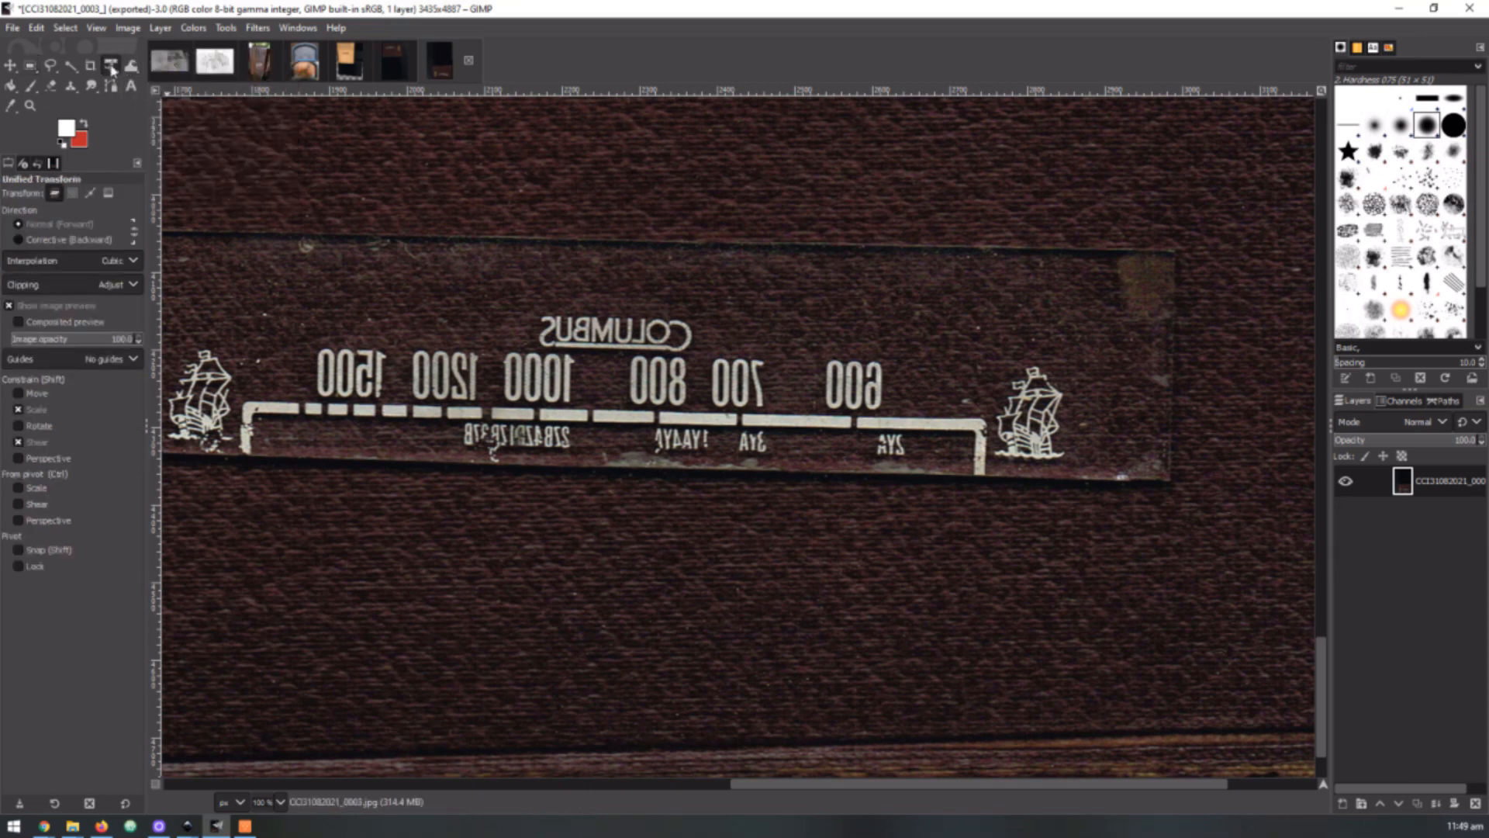
left_click(115, 68)
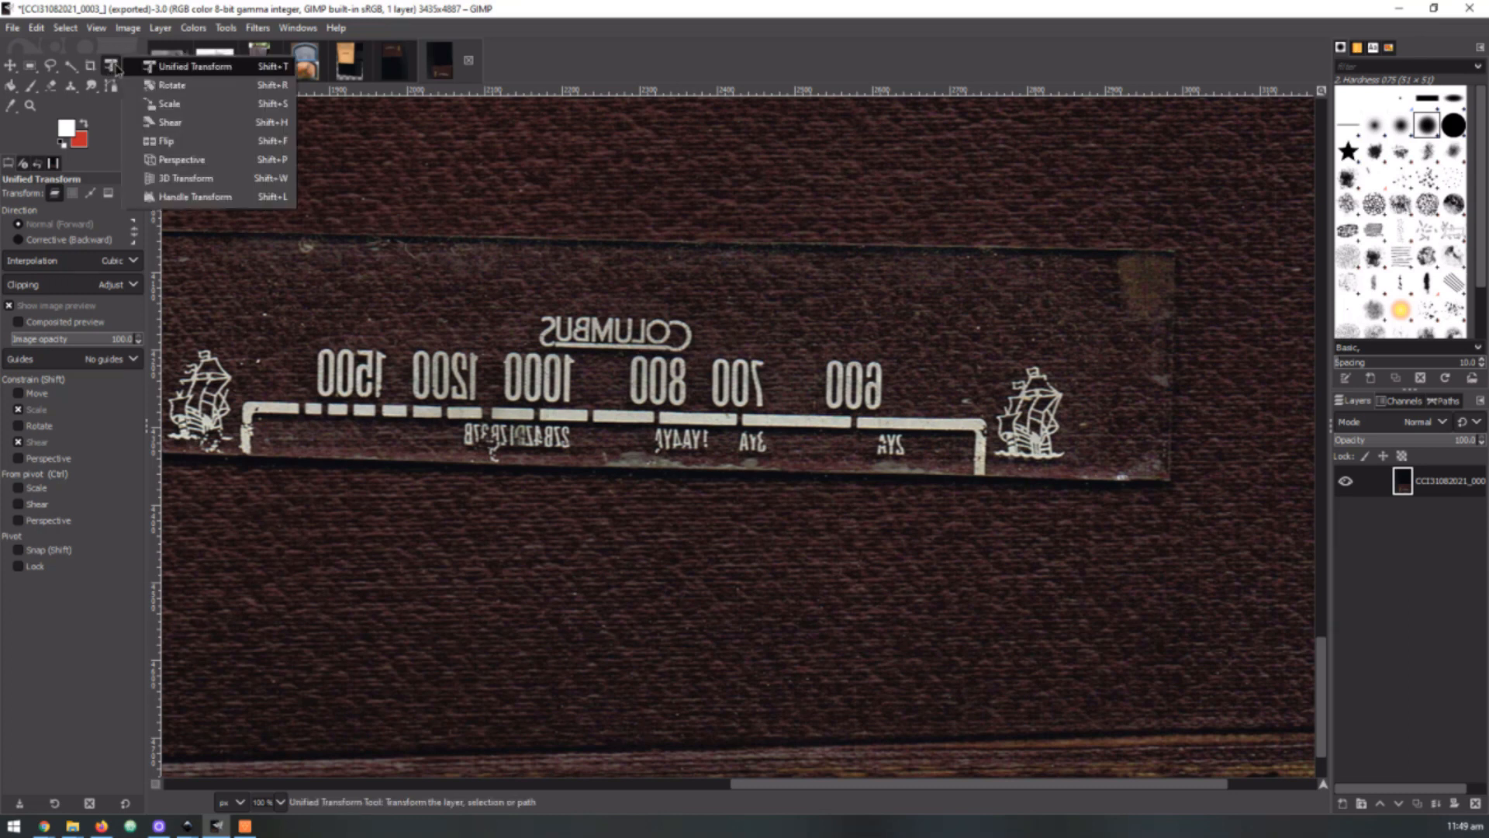
left_click(185, 85)
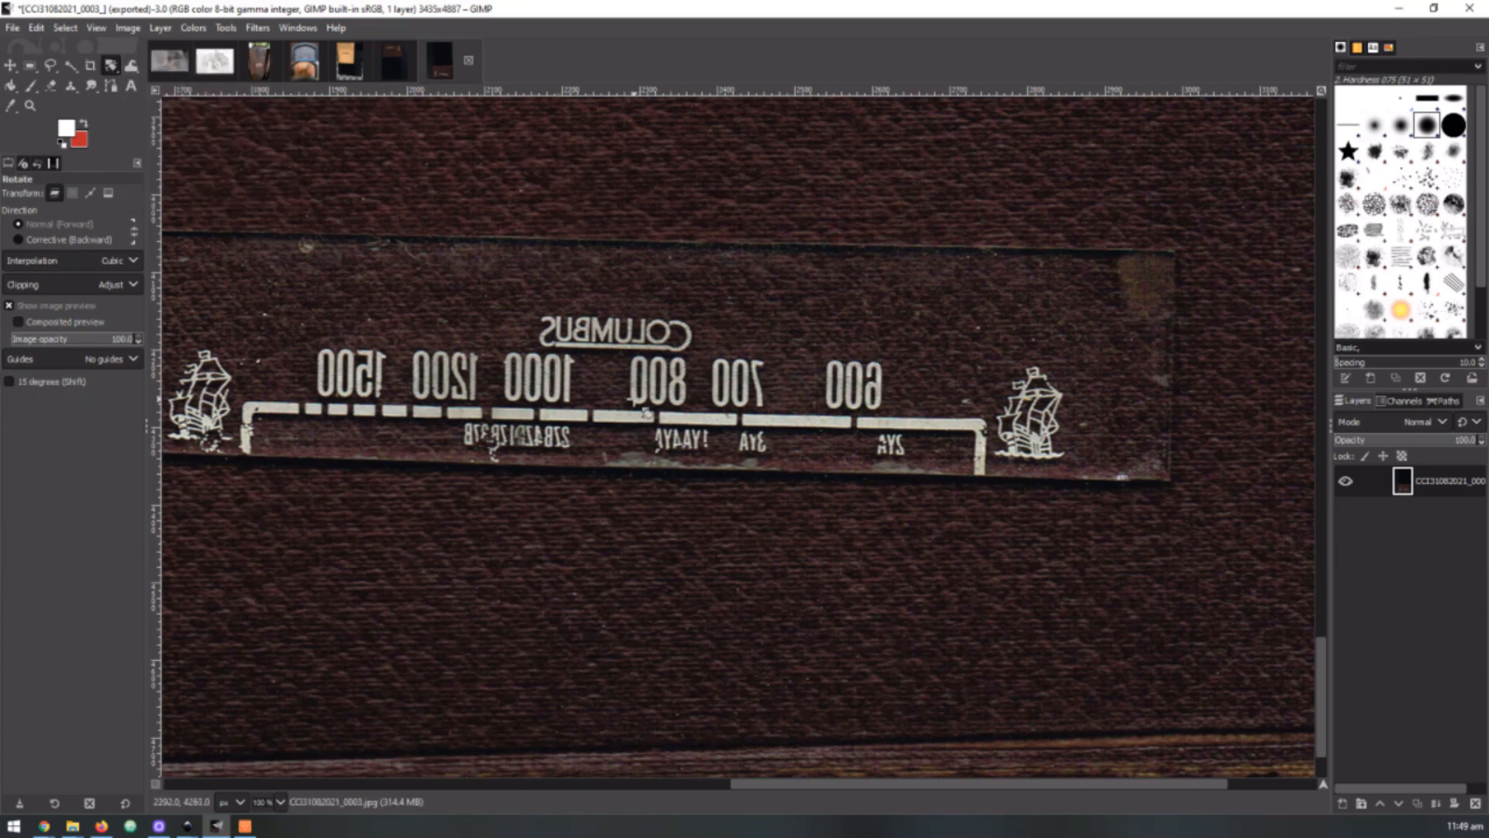
left_click(1179, 257)
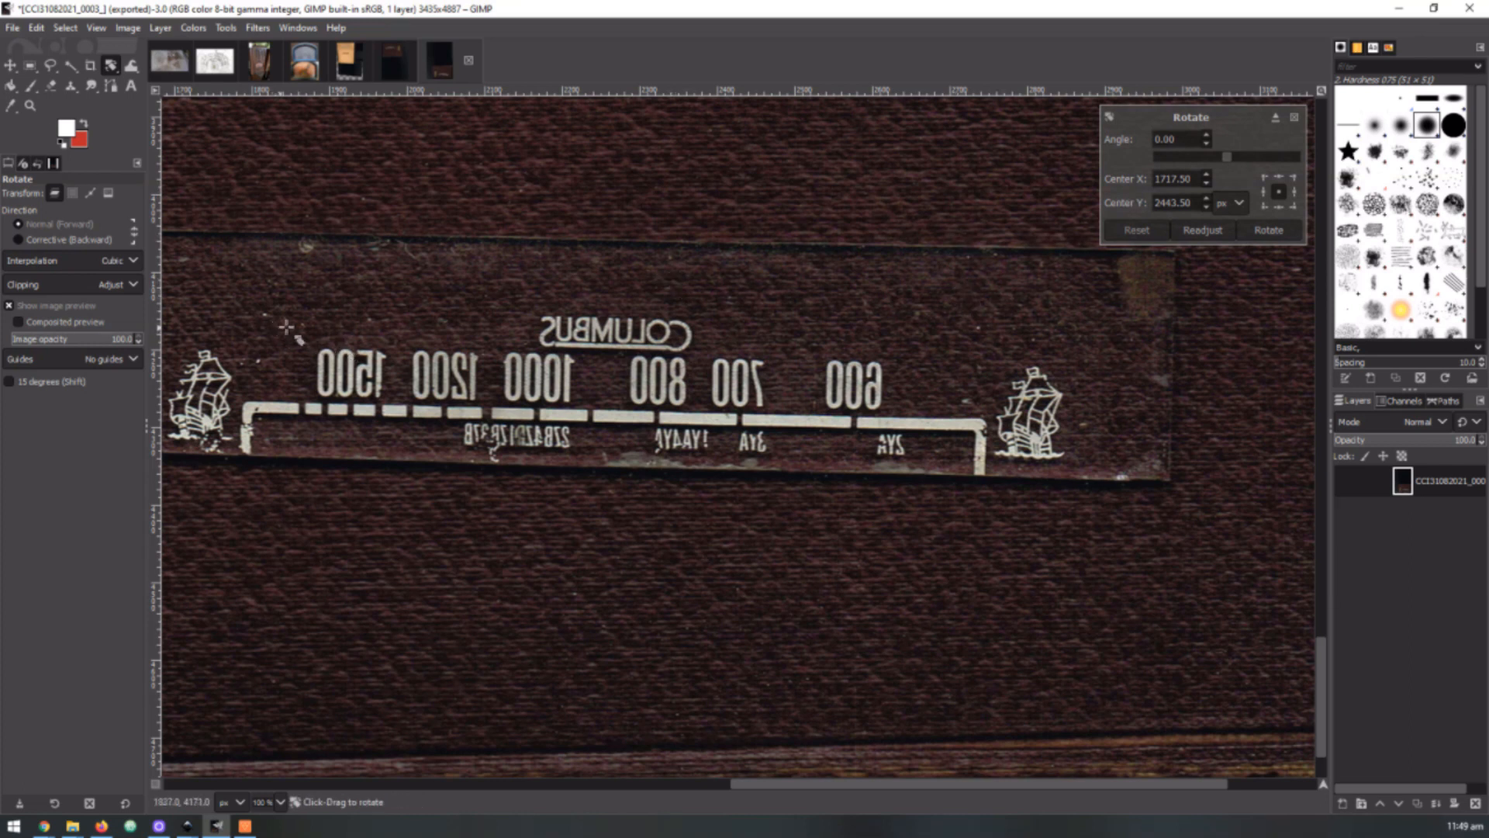
scroll(609, 380, "down", 3)
scroll(609, 380, "down", 2)
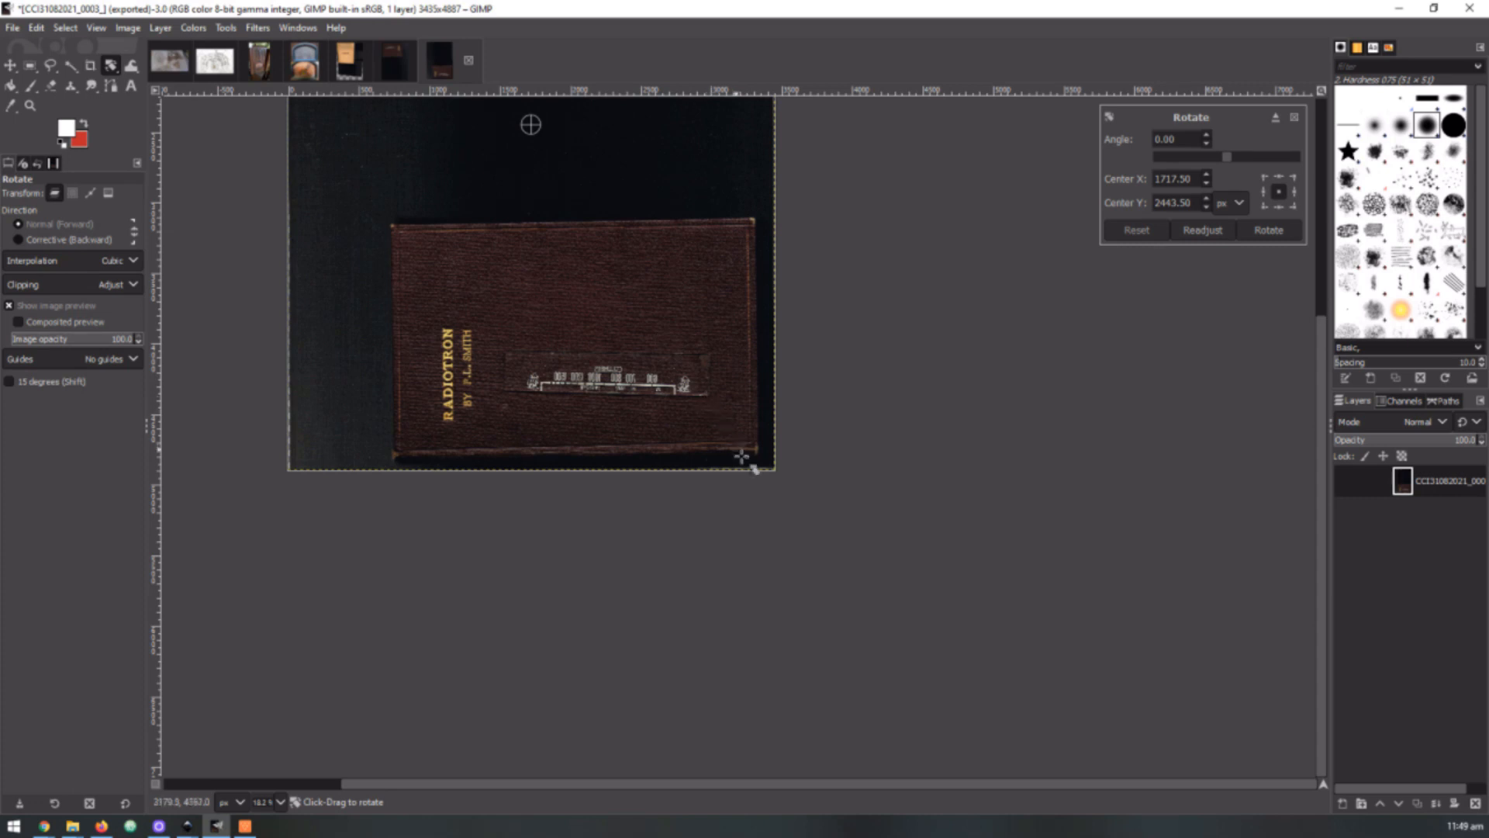
scroll(740, 528, "down", 2)
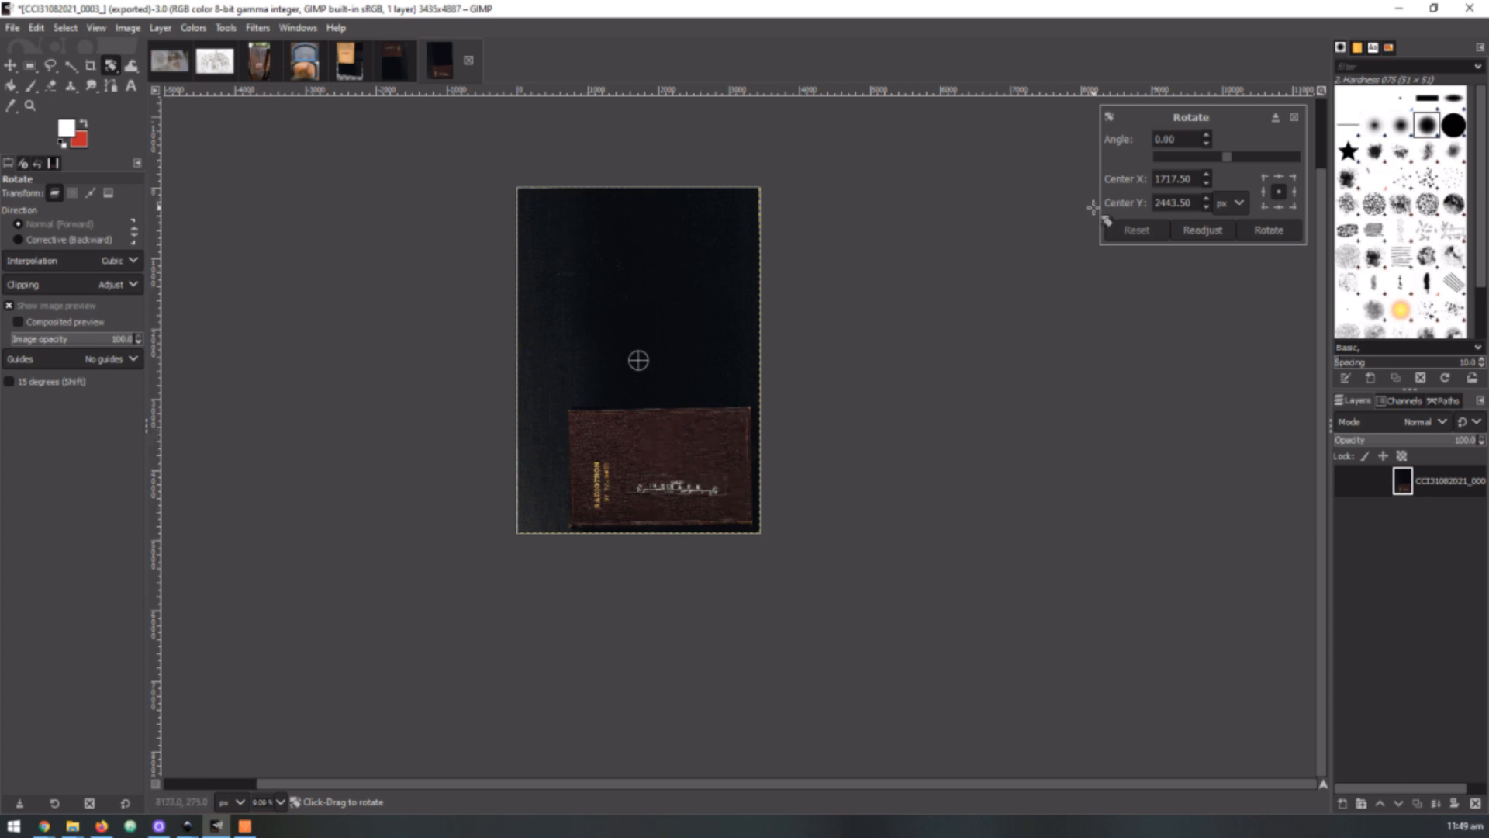
Crop the scan to a rectangle of about 1815 × 726 px around the mirrored dial
left_click(29, 68)
left_click_drag(614, 458, 734, 509)
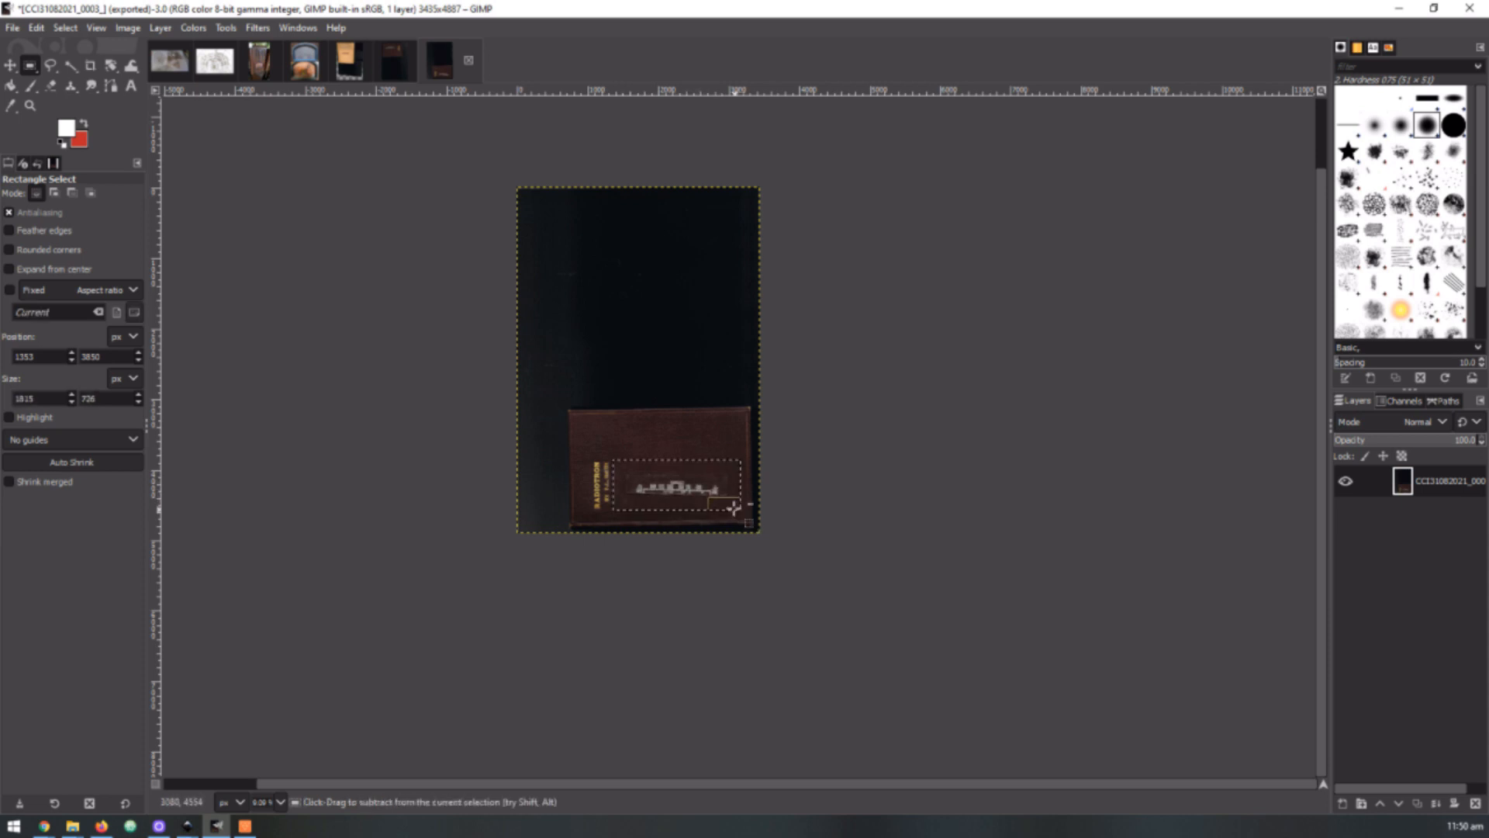
scroll(733, 509, "up", 4, "ctrl")
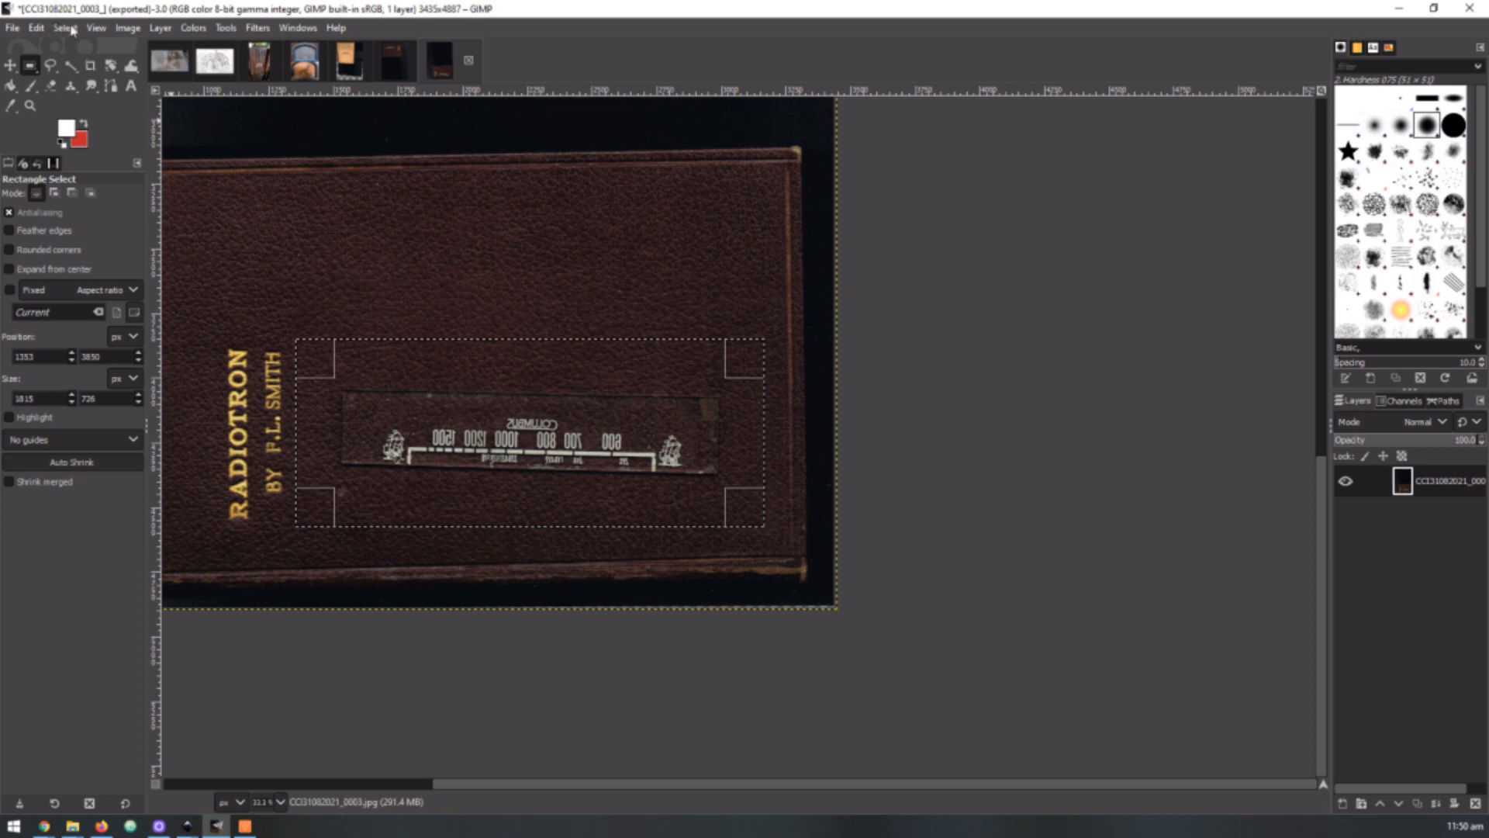
left_click(138, 30)
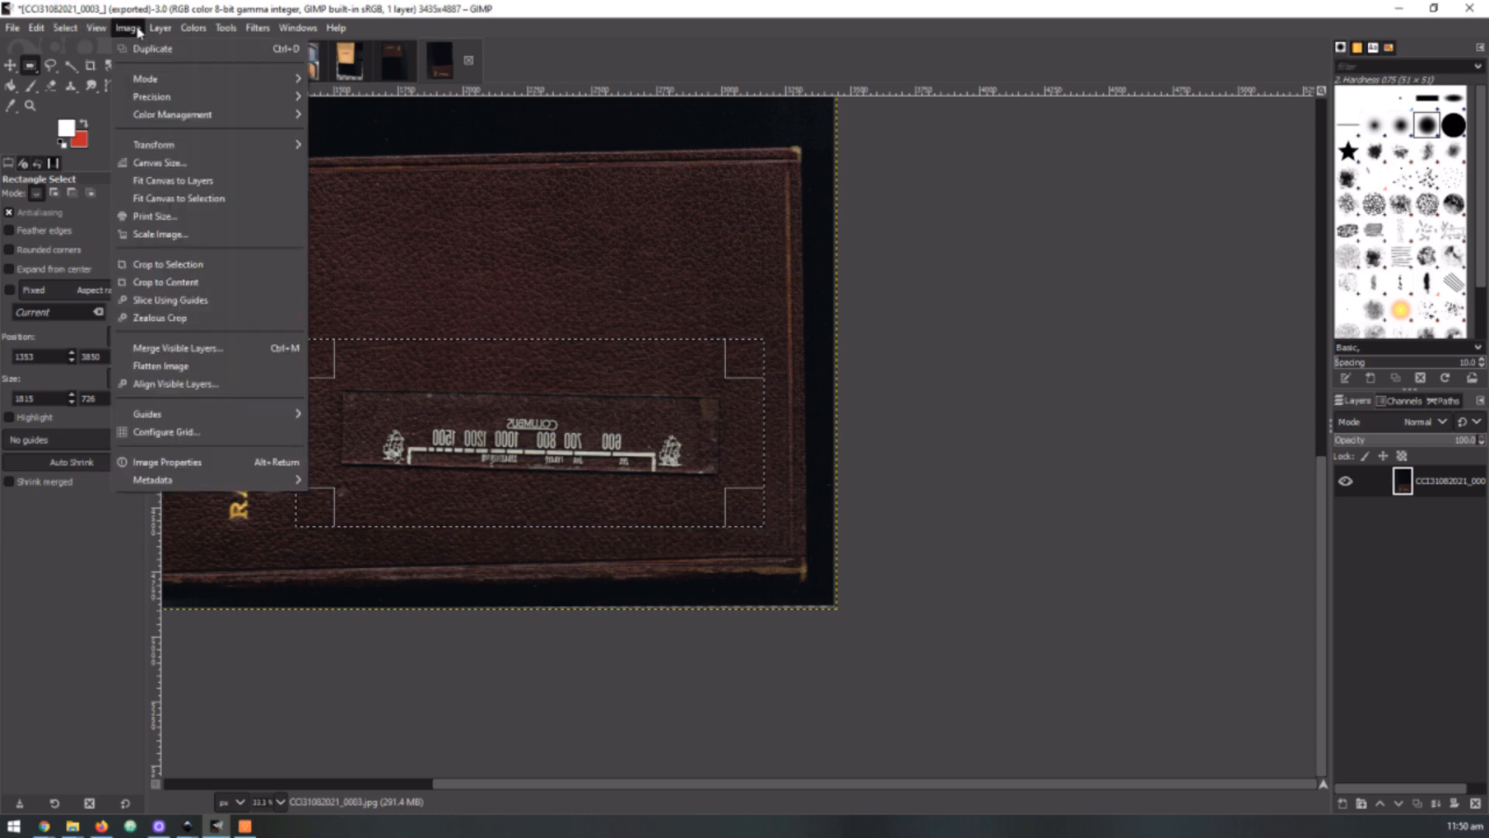
left_click(186, 265)
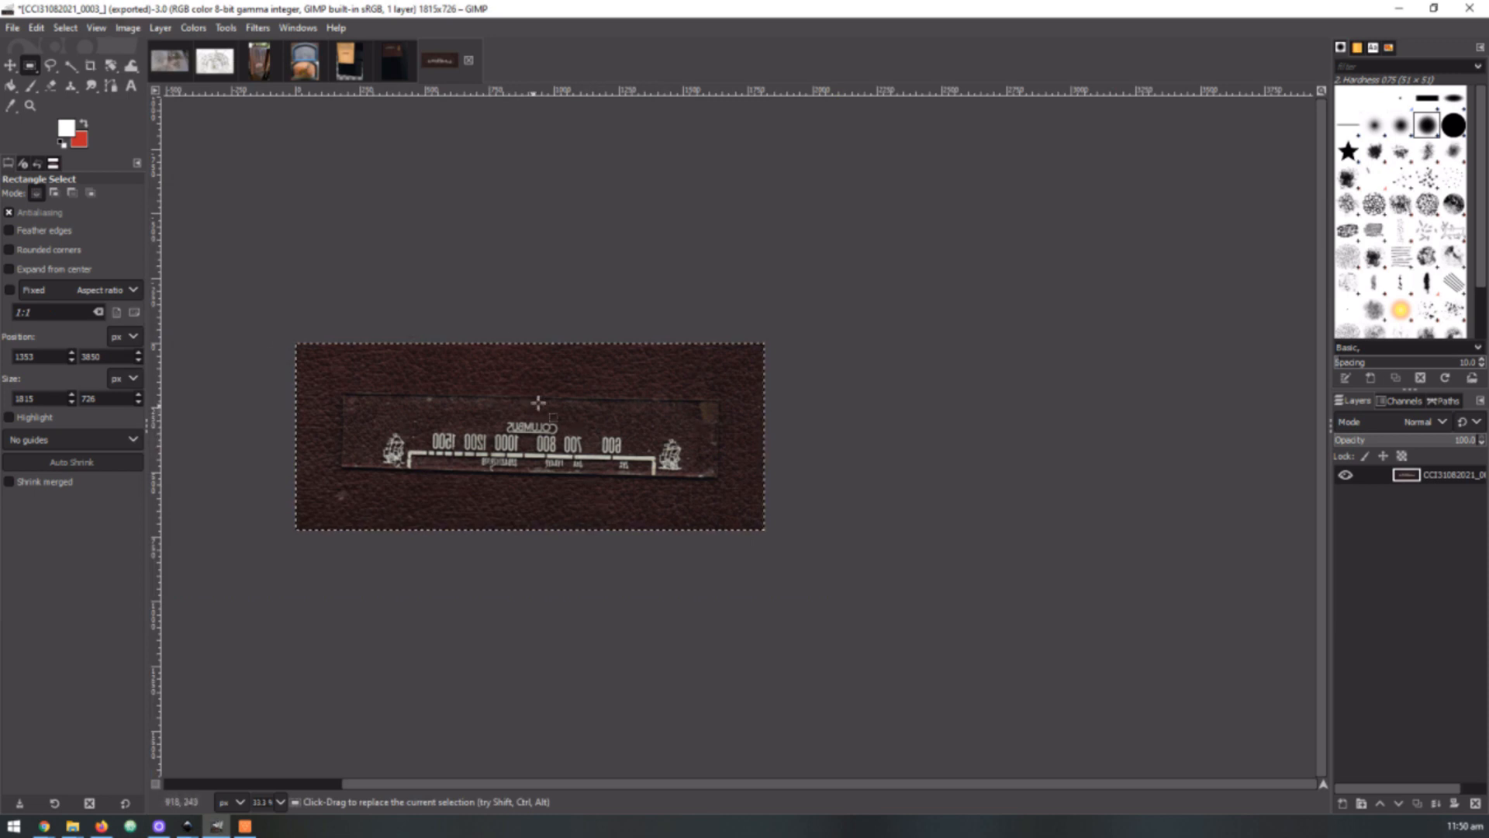
Try to straighten the cropped dial by rotating it -2.41°, and add a horizontal and a vertical guide above and beside it
scroll(359, 421, "up", 2)
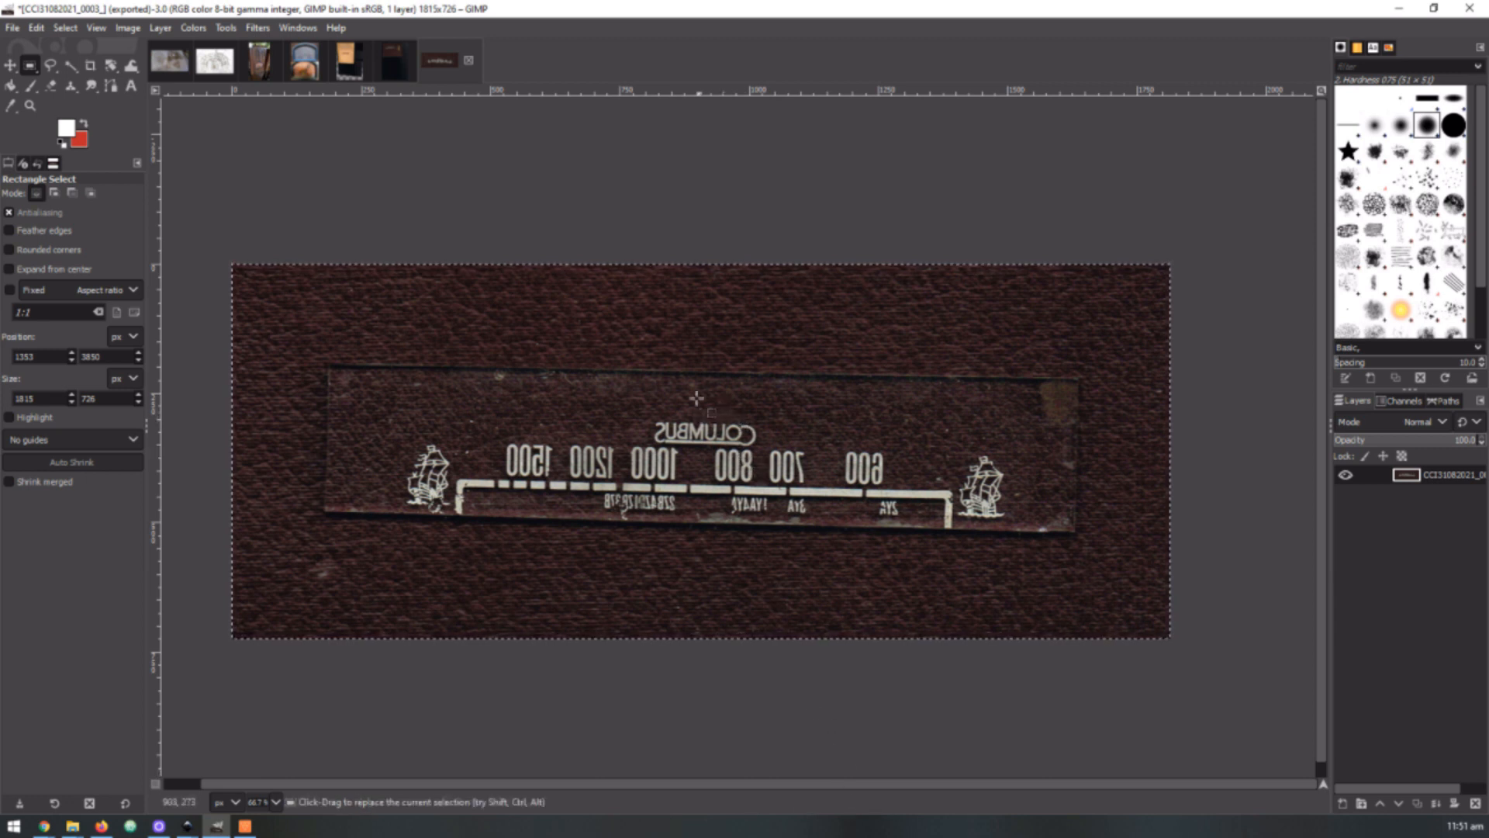
key("shift+r")
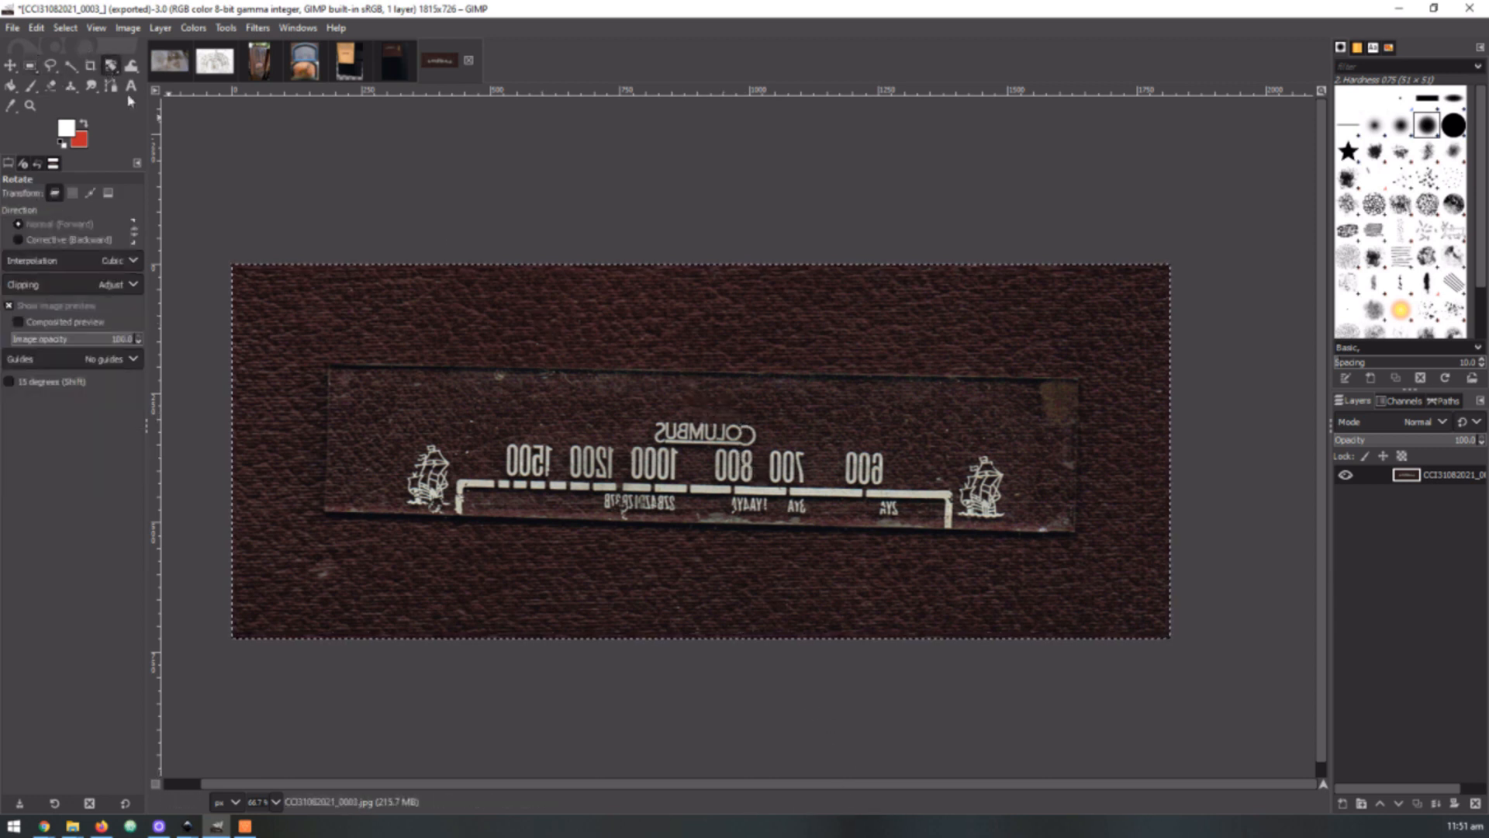
left_click(700, 470)
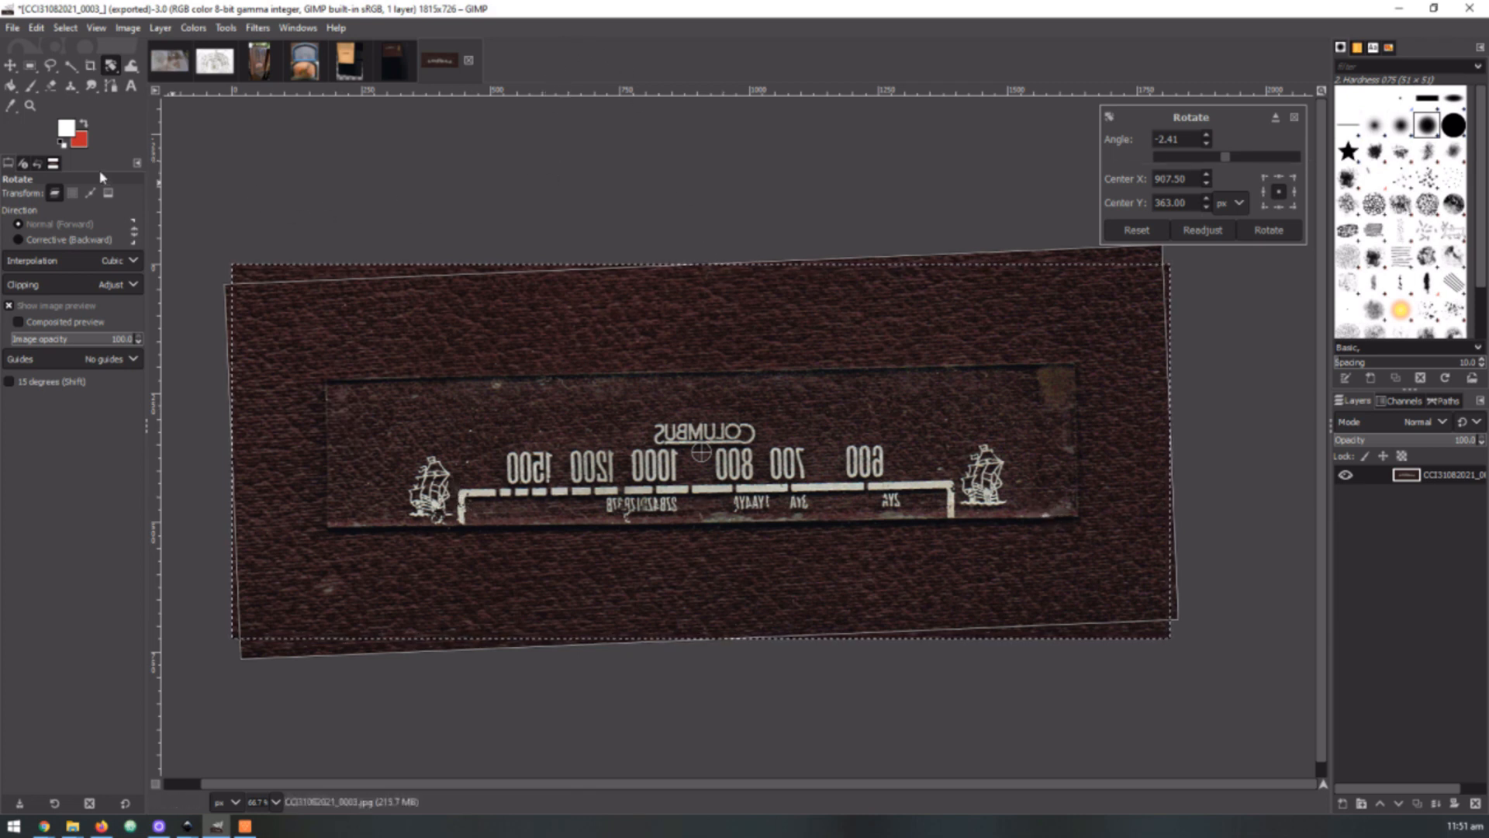
left_click_drag(380, 90, 399, 324)
left_click_drag(155, 370, 301, 380)
Try a rectangular selection of about 242 × 186 px from the intersection of the guides, and clear it
left_click(30, 67)
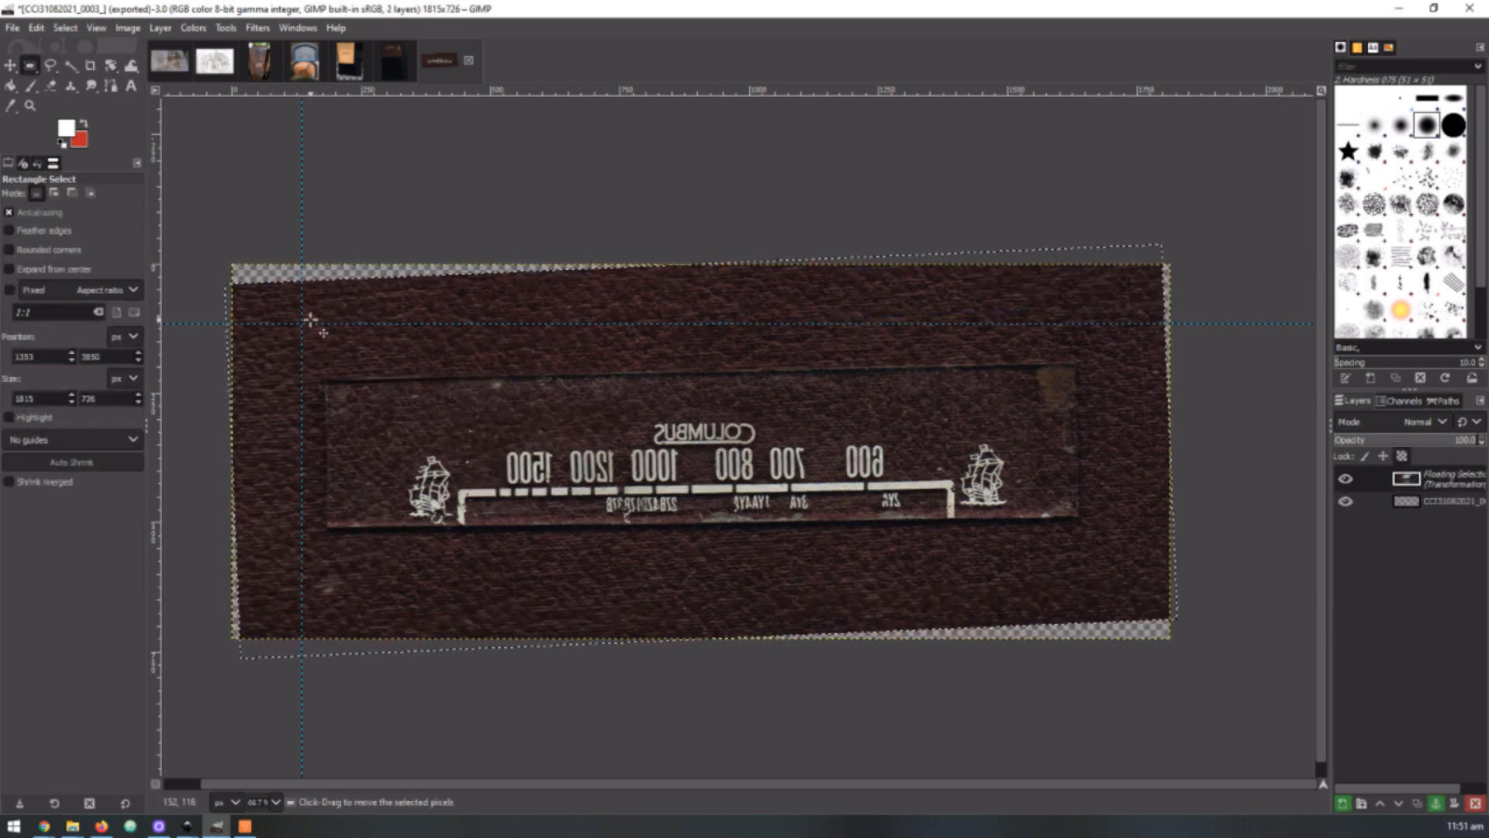
left_click_drag(302, 324, 426, 421)
left_click(355, 238)
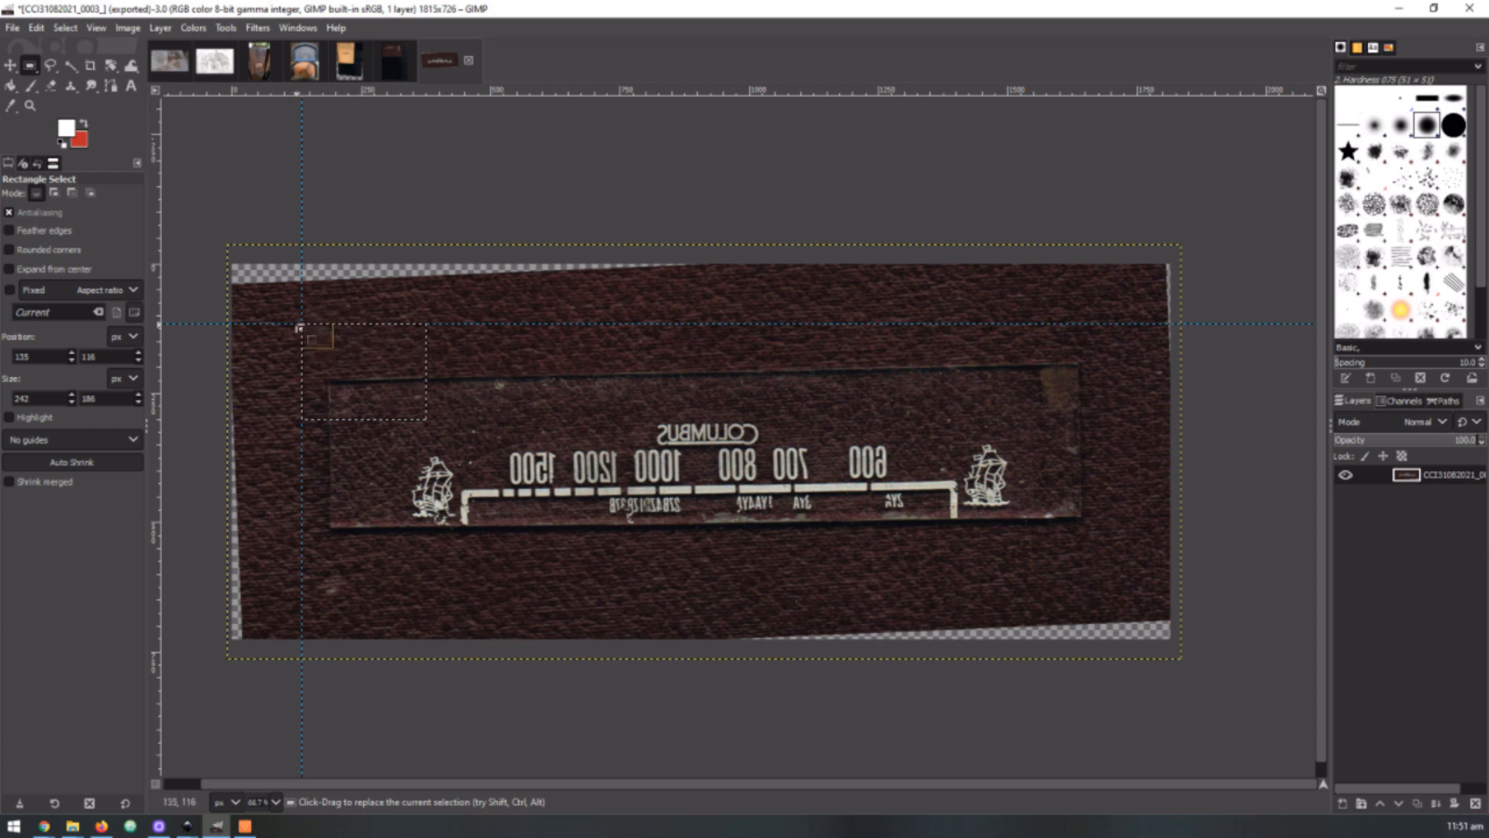
left_click(563, 180)
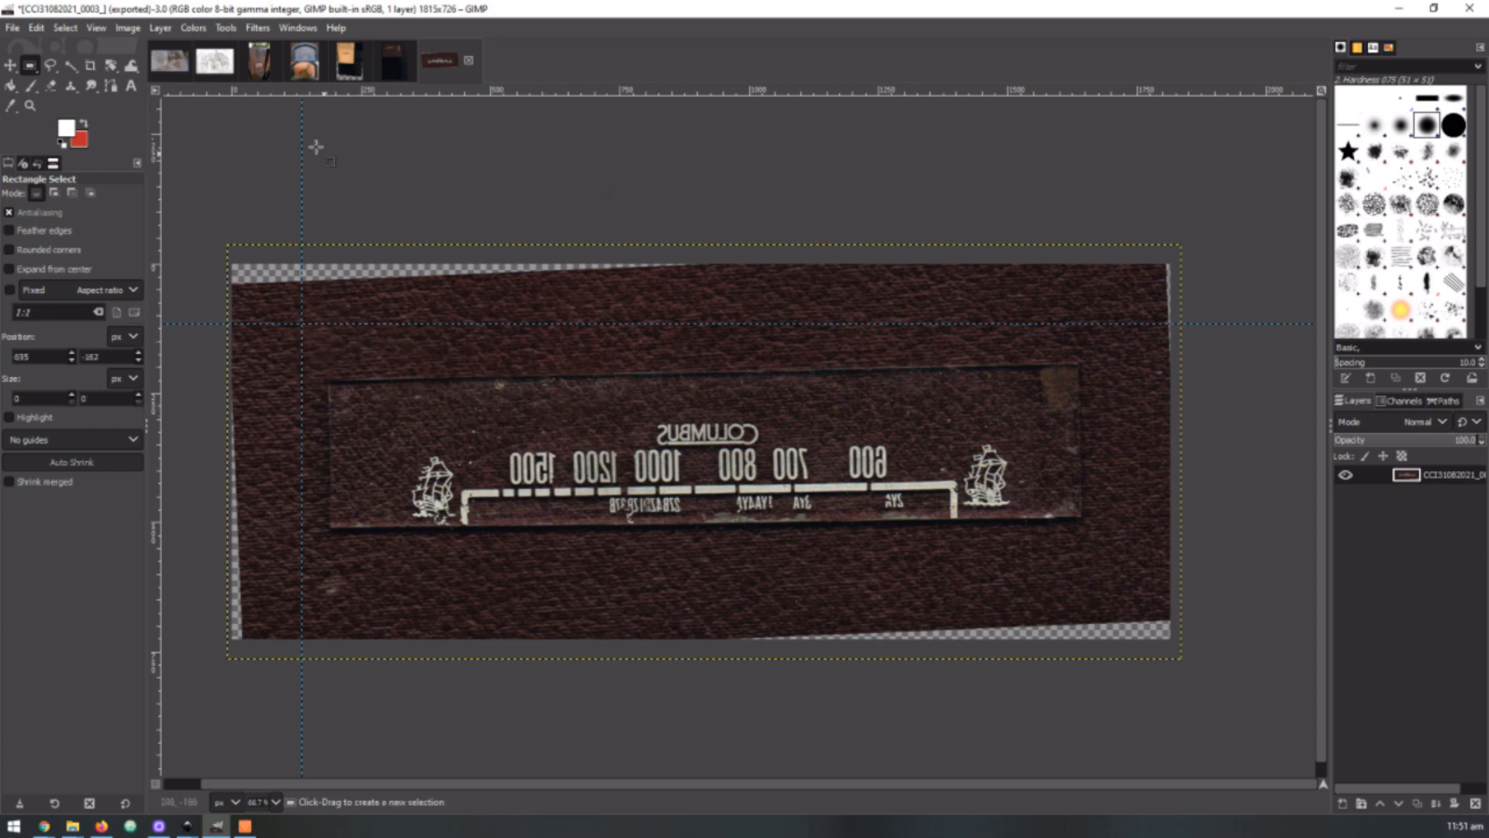
Undo the trial selections, the rotation and both guides, going back to the freshly cropped scan
key("ctrl+z")
key("ctrl+z")
key("ctrl+z")
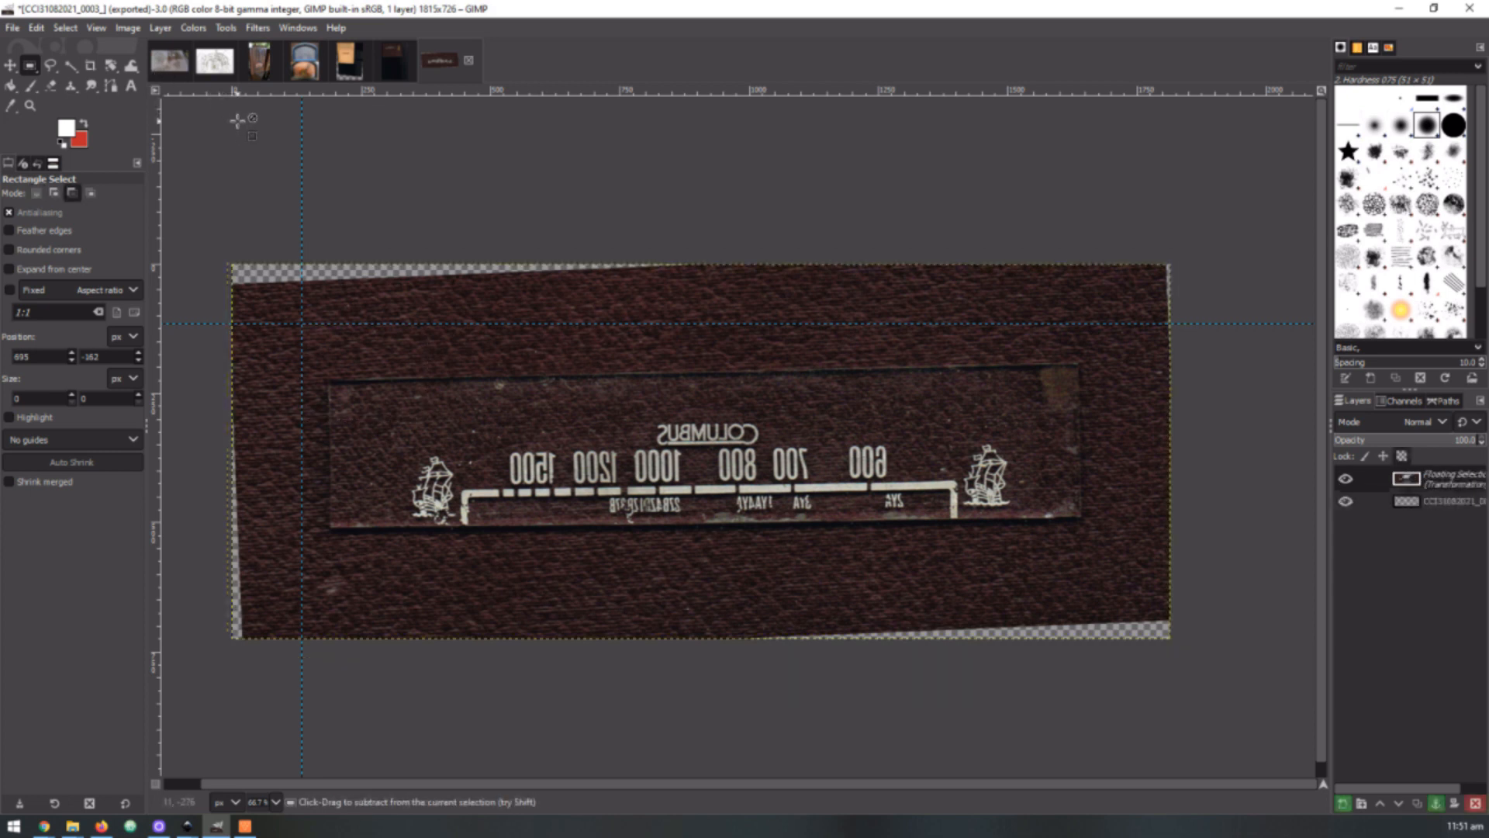
key("ctrl+z")
key("ctrl+z")
key("ctrl+z")
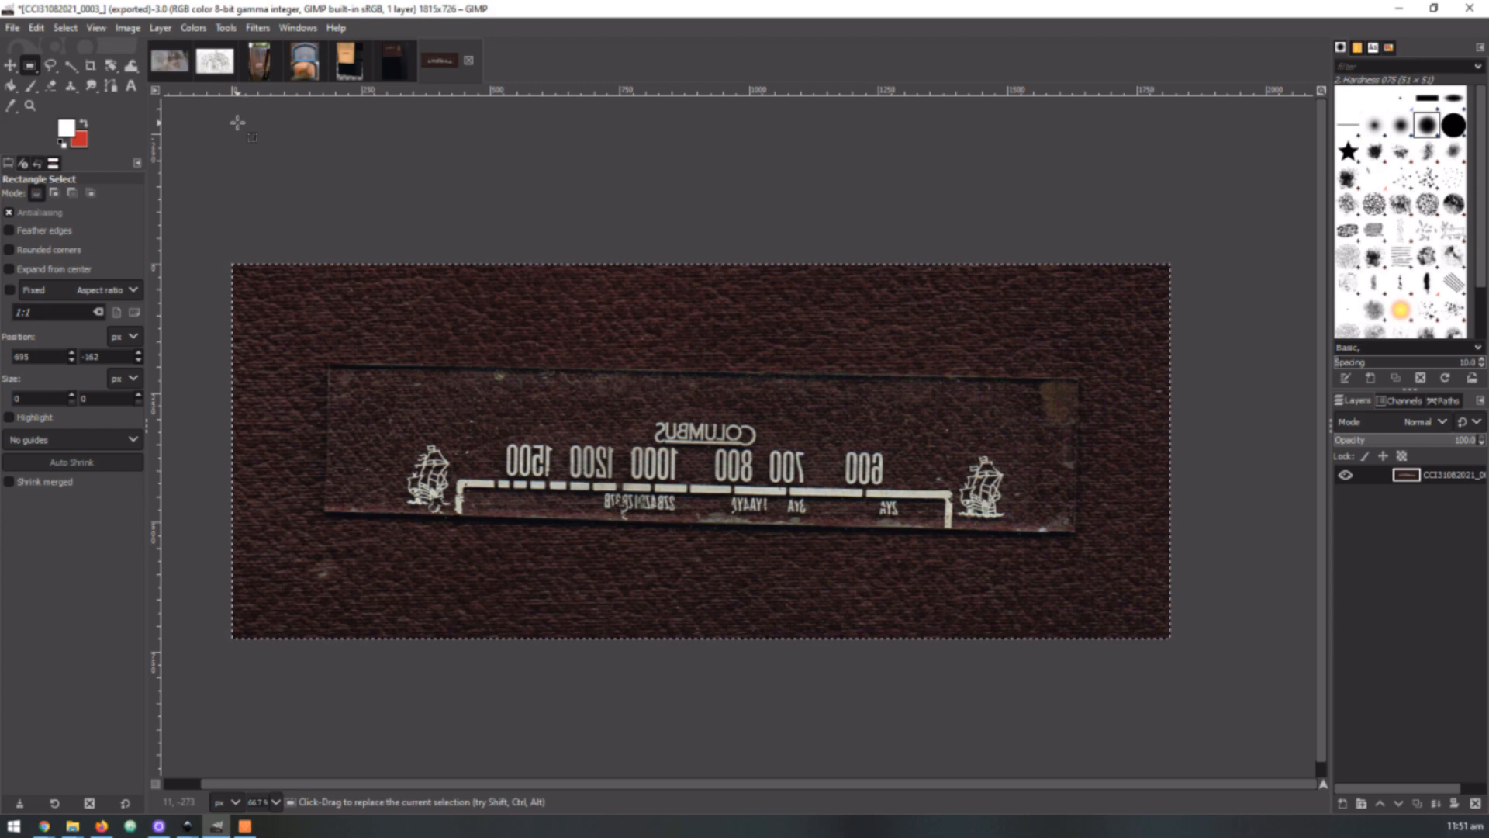
left_click(36, 28)
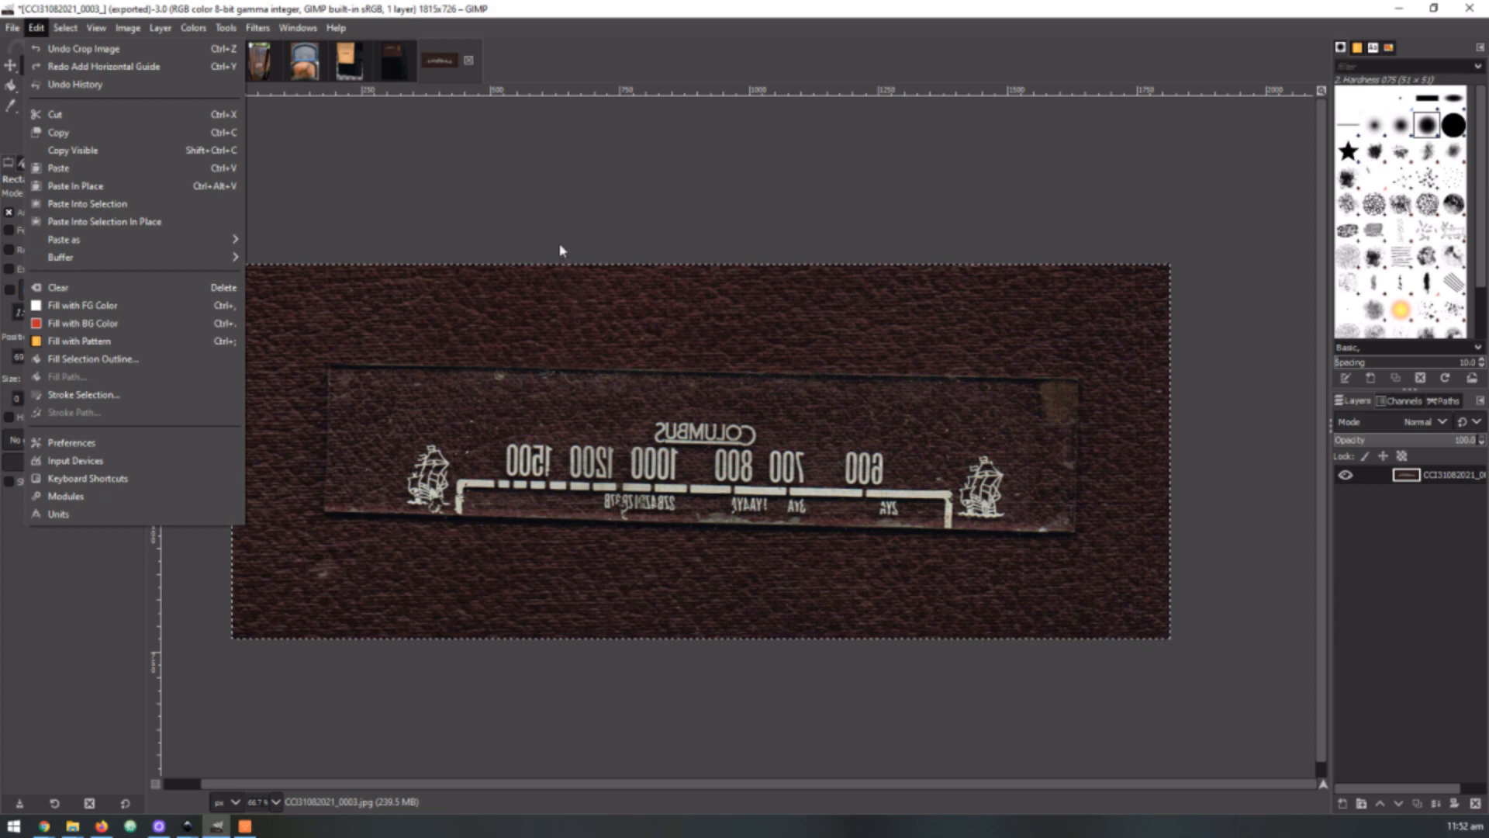
left_click(604, 228)
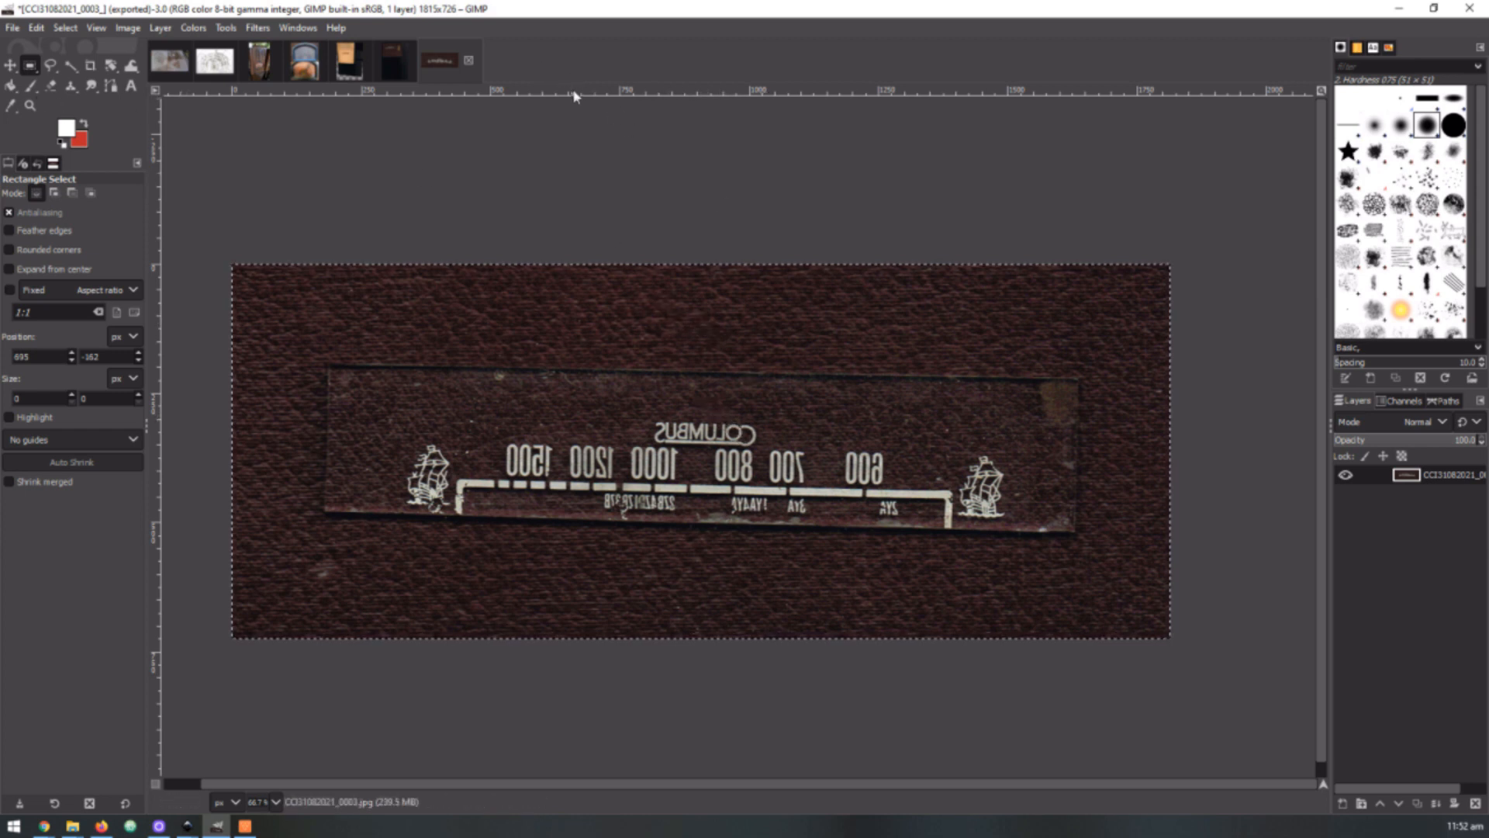
Add a horizontal guide at about 422 px, between the frequency numbers and the scale line
left_click_drag(575, 93, 722, 475)
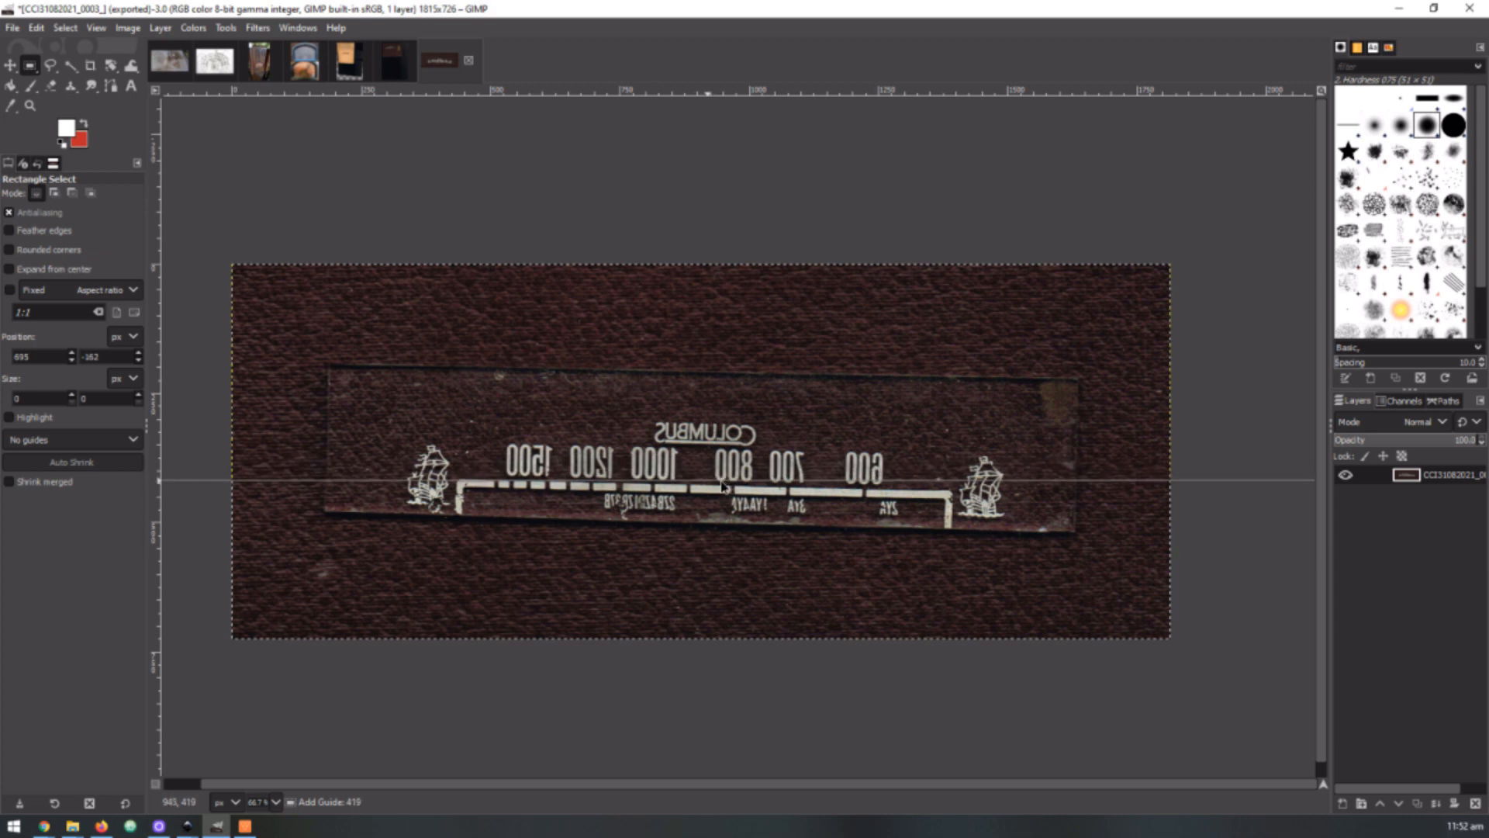
left_click_drag(719, 486, 722, 489)
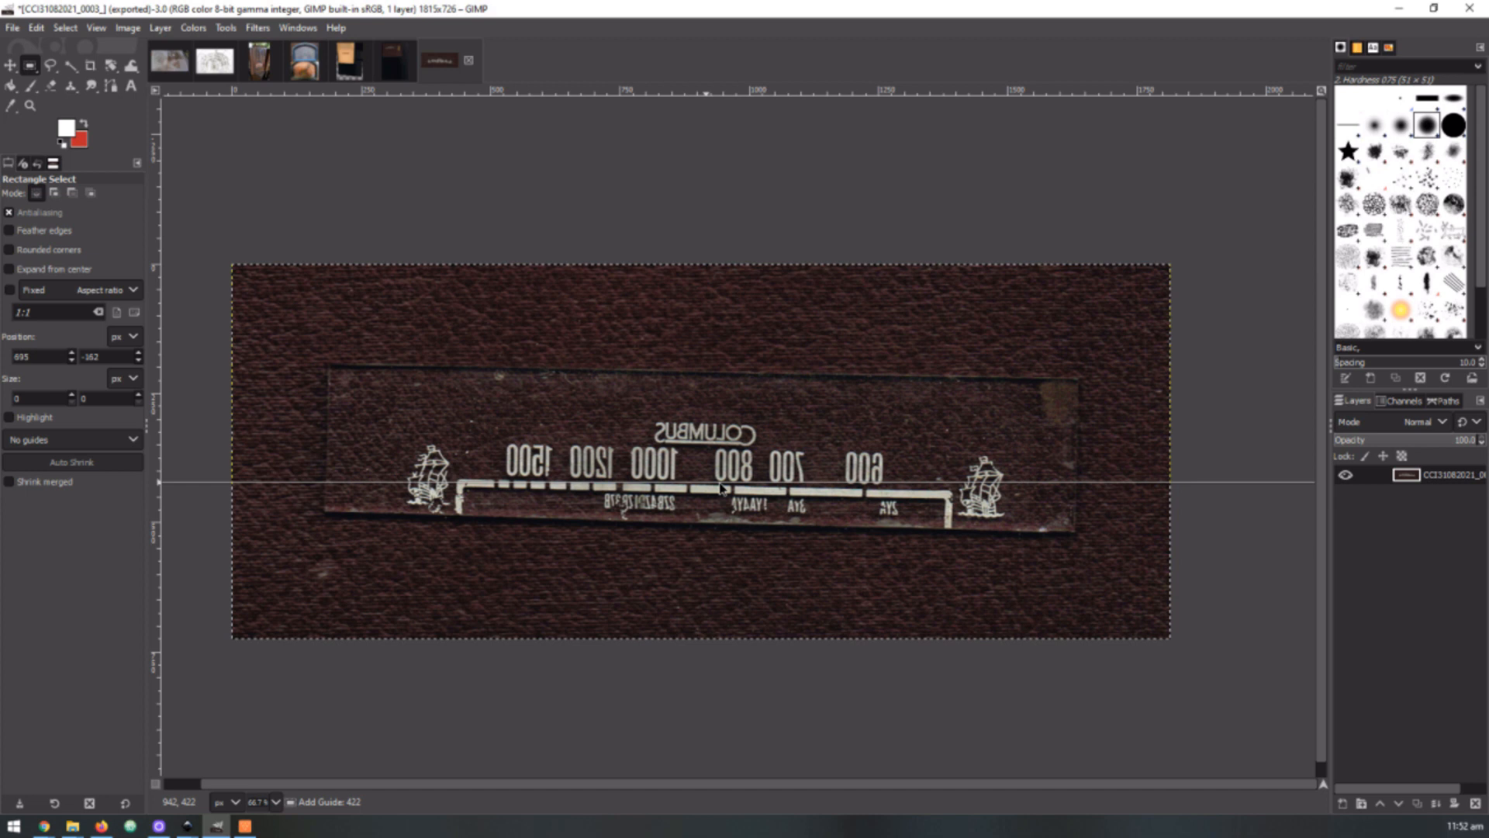
left_click_drag(721, 487, 721, 487)
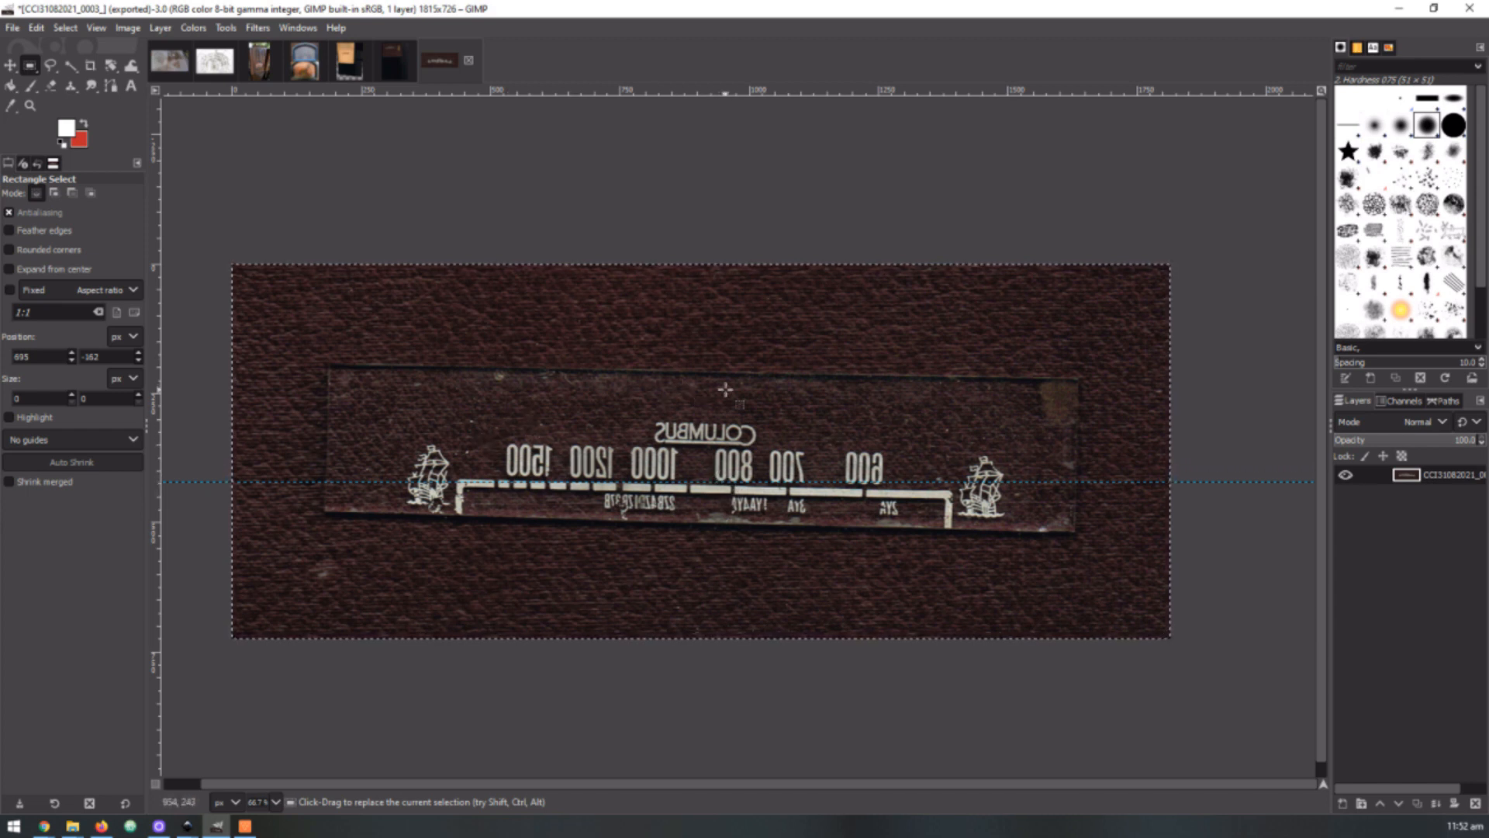
Move the horizontal guide up slightly so it lies just beneath the zeros of the 800 mark
scroll(721, 479, "up", 1)
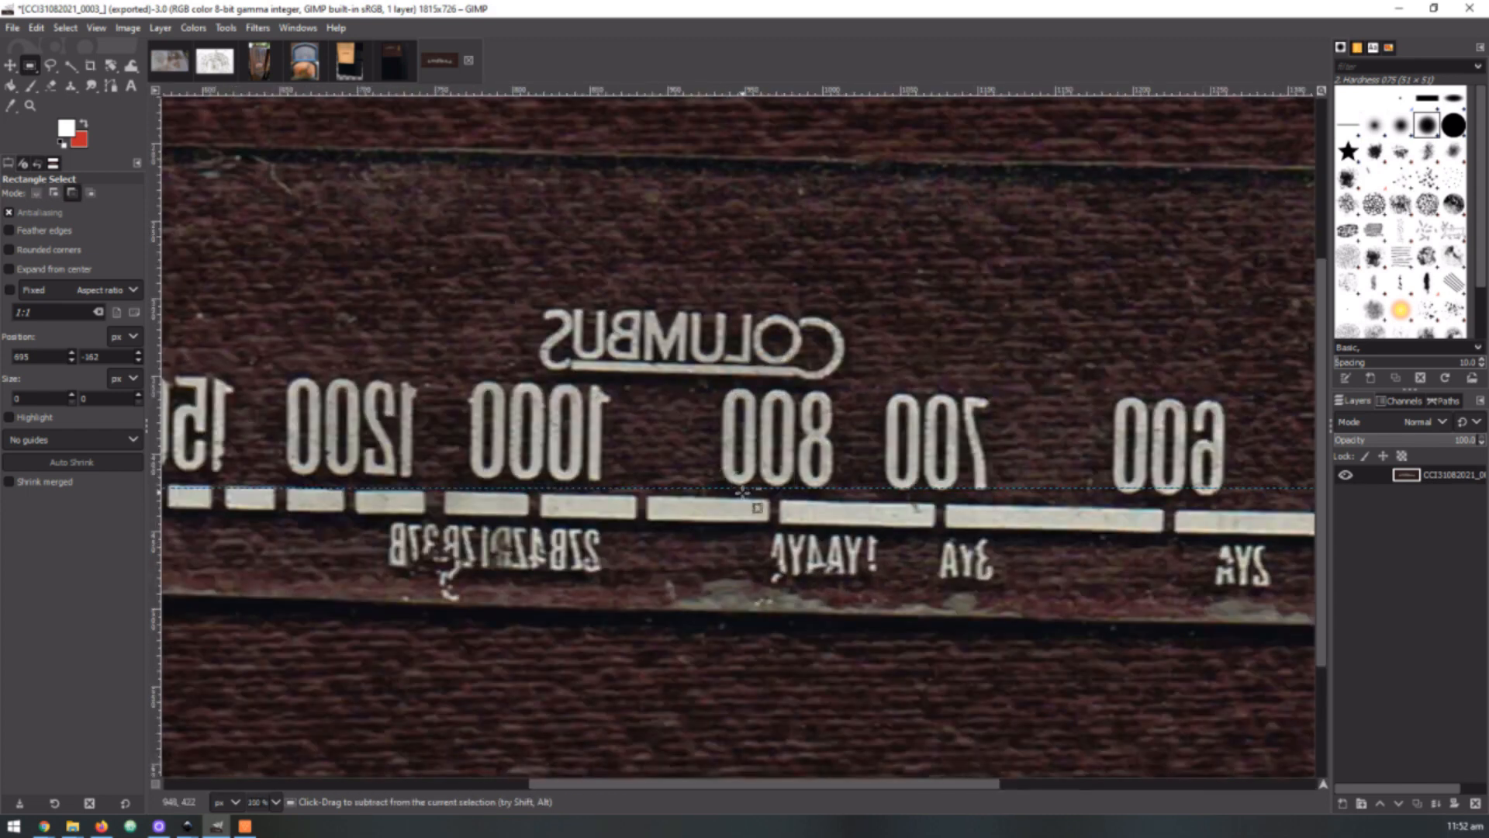
scroll(743, 490, "up", 8)
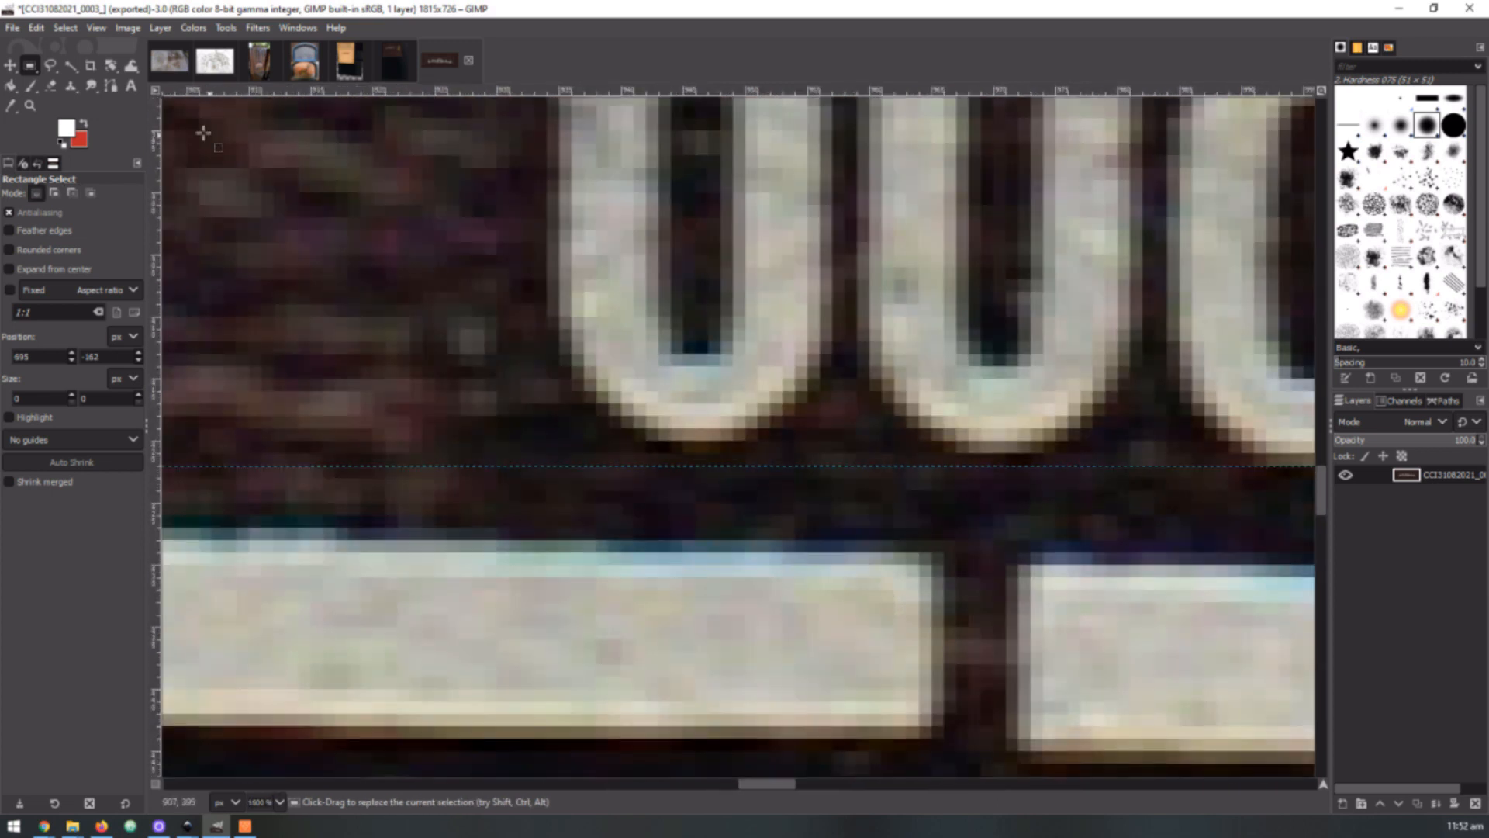
left_click(10, 67)
mouse_move(727, 461)
left_mouse_down()
mouse_move(733, 473)
mouse_move(725, 453)
left_mouse_up()
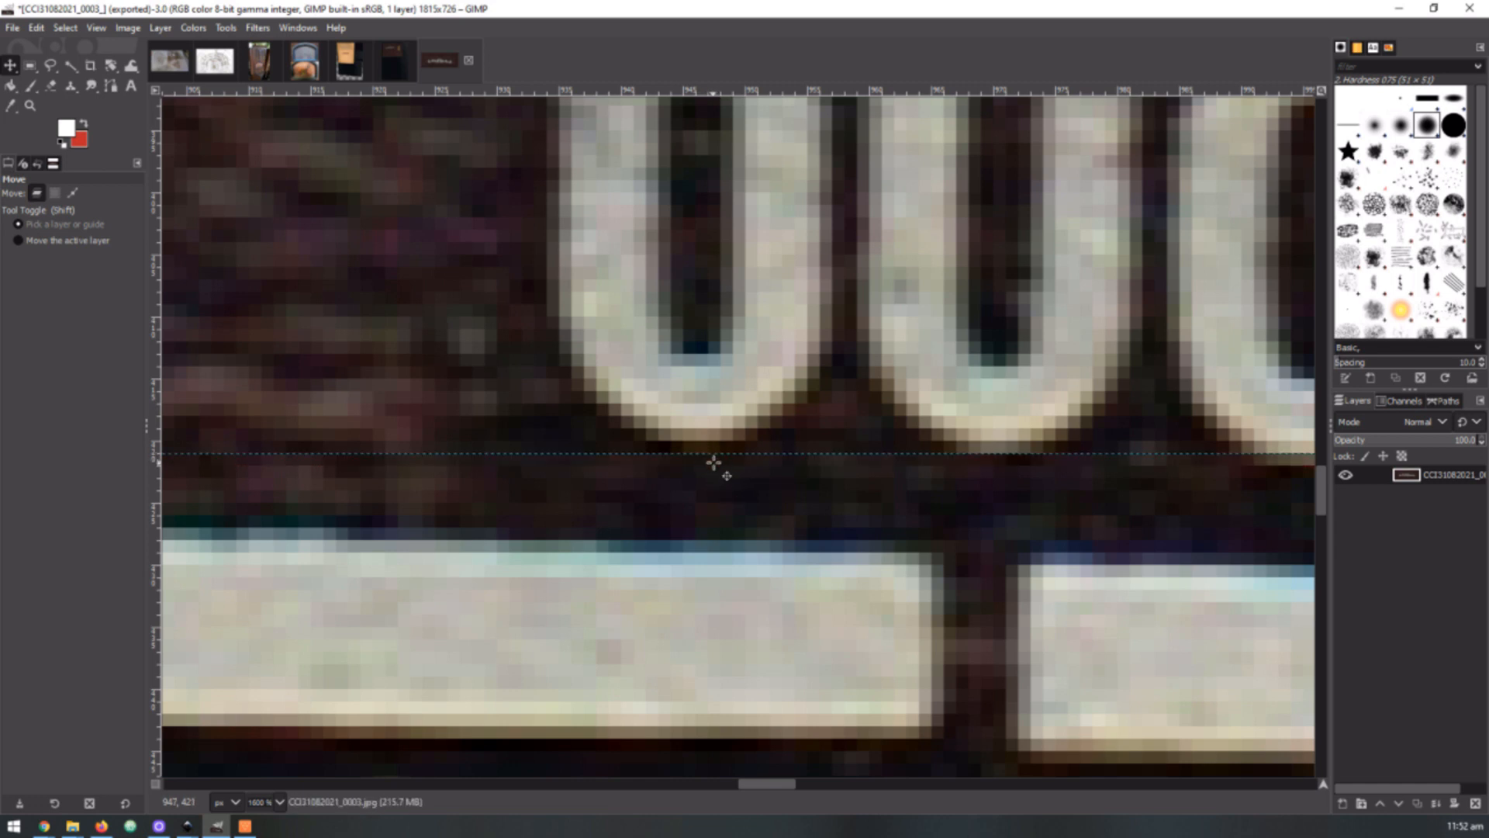
Rotate the scan by -1.28° about a pivot at 945.5, 421 px, on the guide beneath the 800 mark
key("ctrl")
scroll(693, 326, "down", 7)
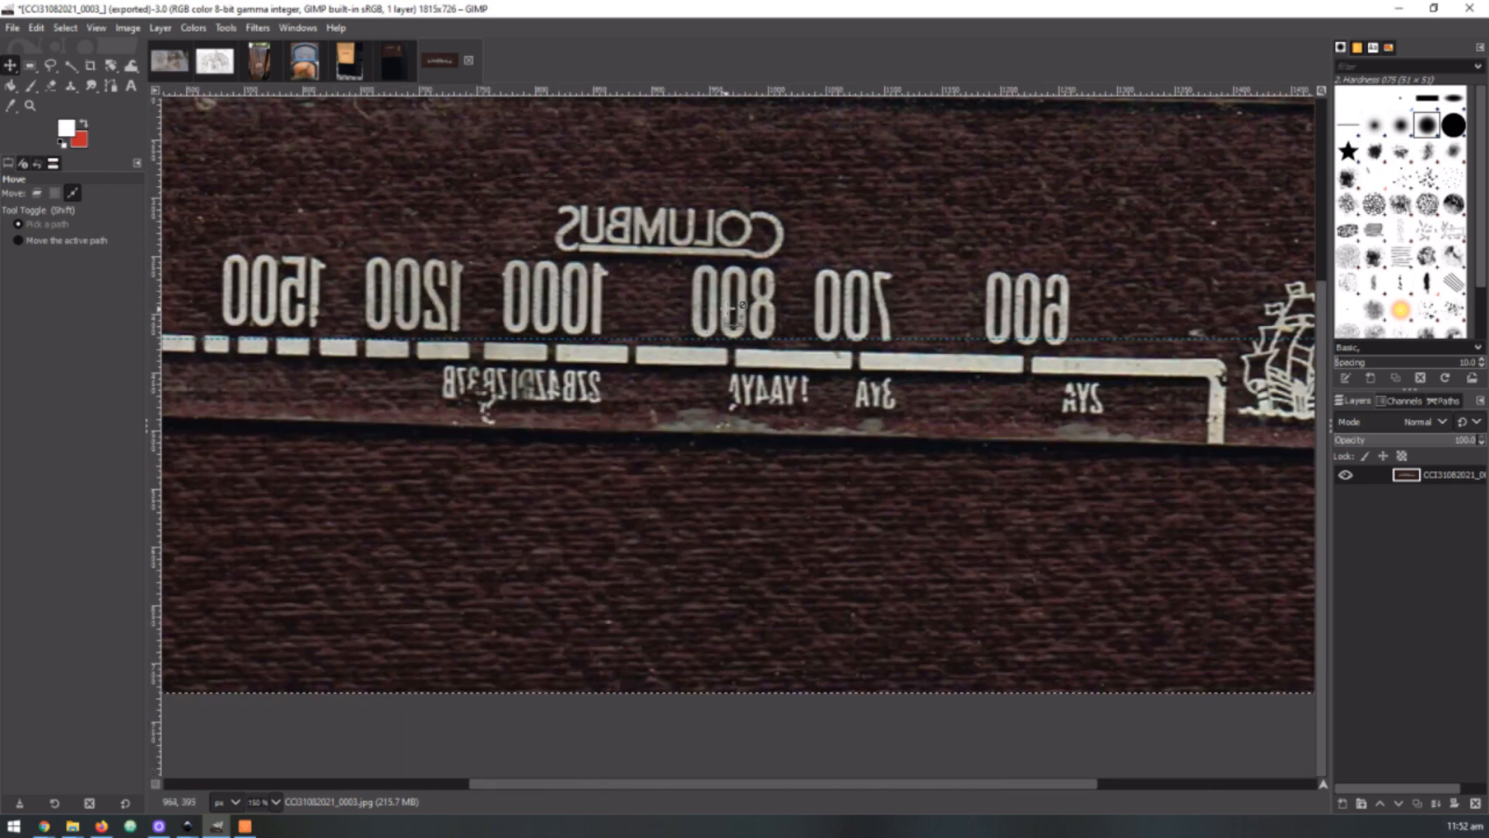
scroll(992, 300, "down", 1)
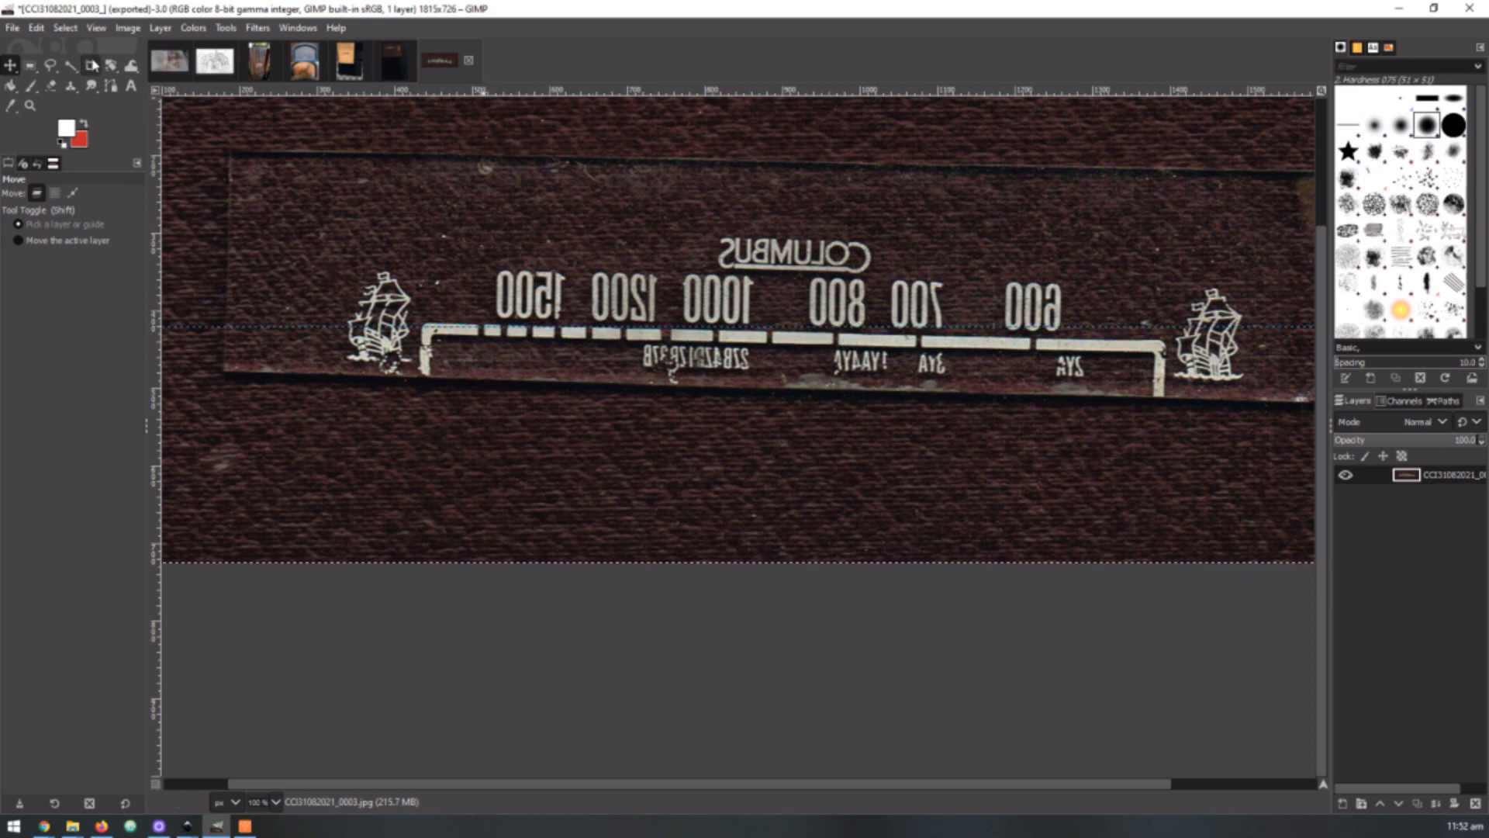
left_click(111, 67)
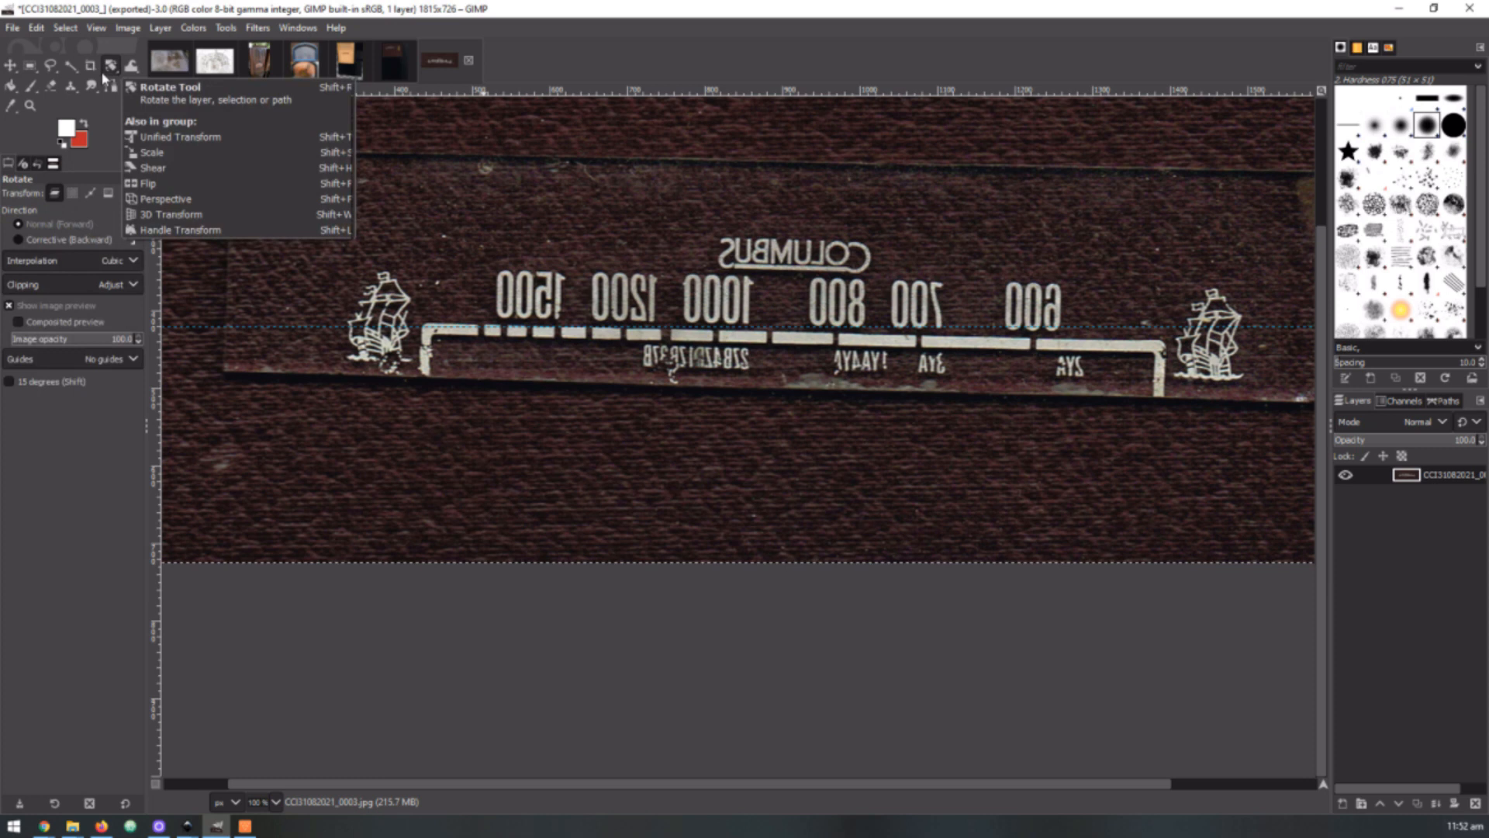
left_click(791, 280)
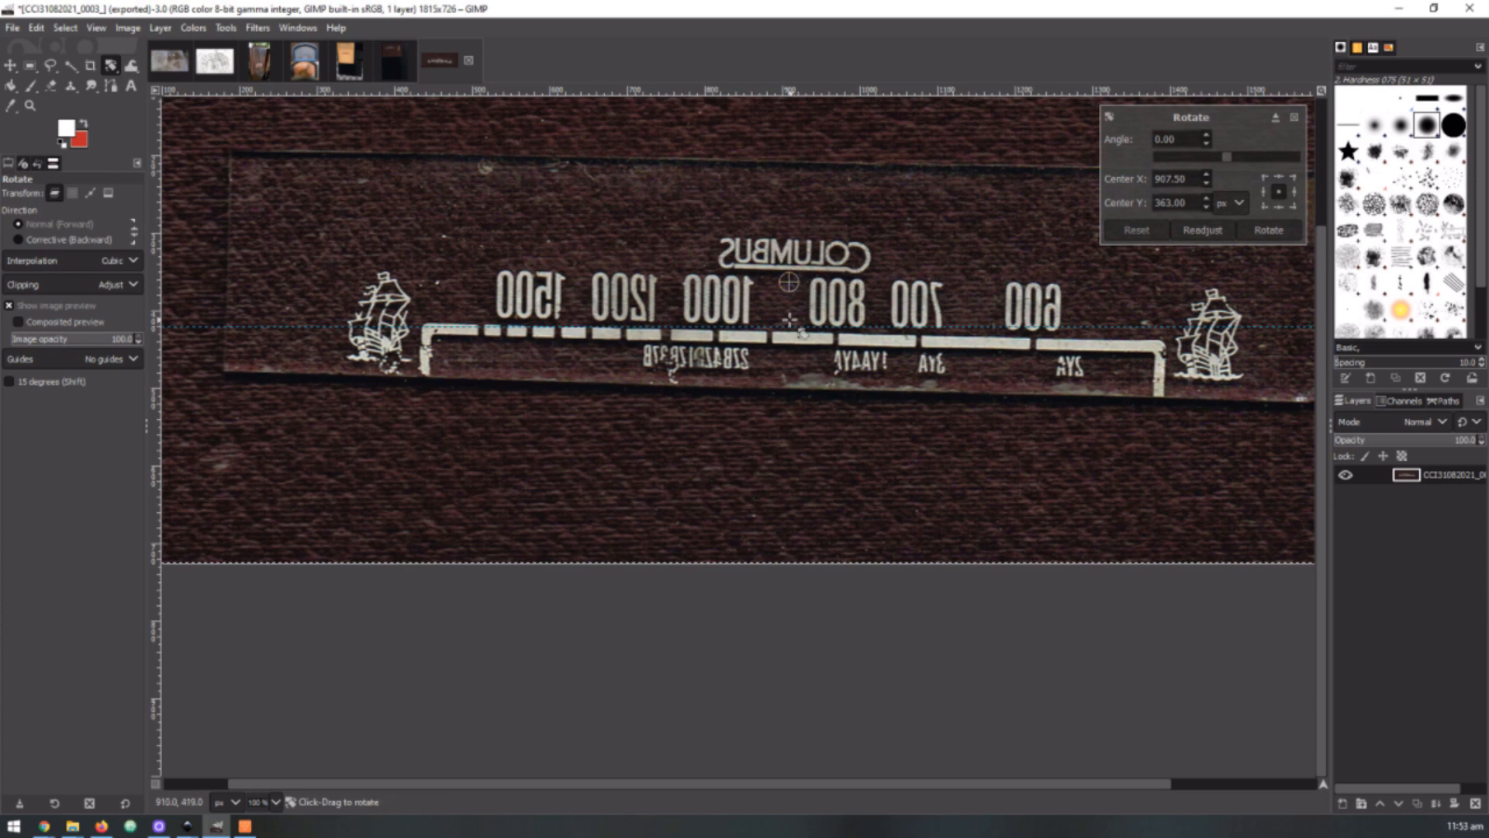
left_click_drag(806, 295, 829, 333)
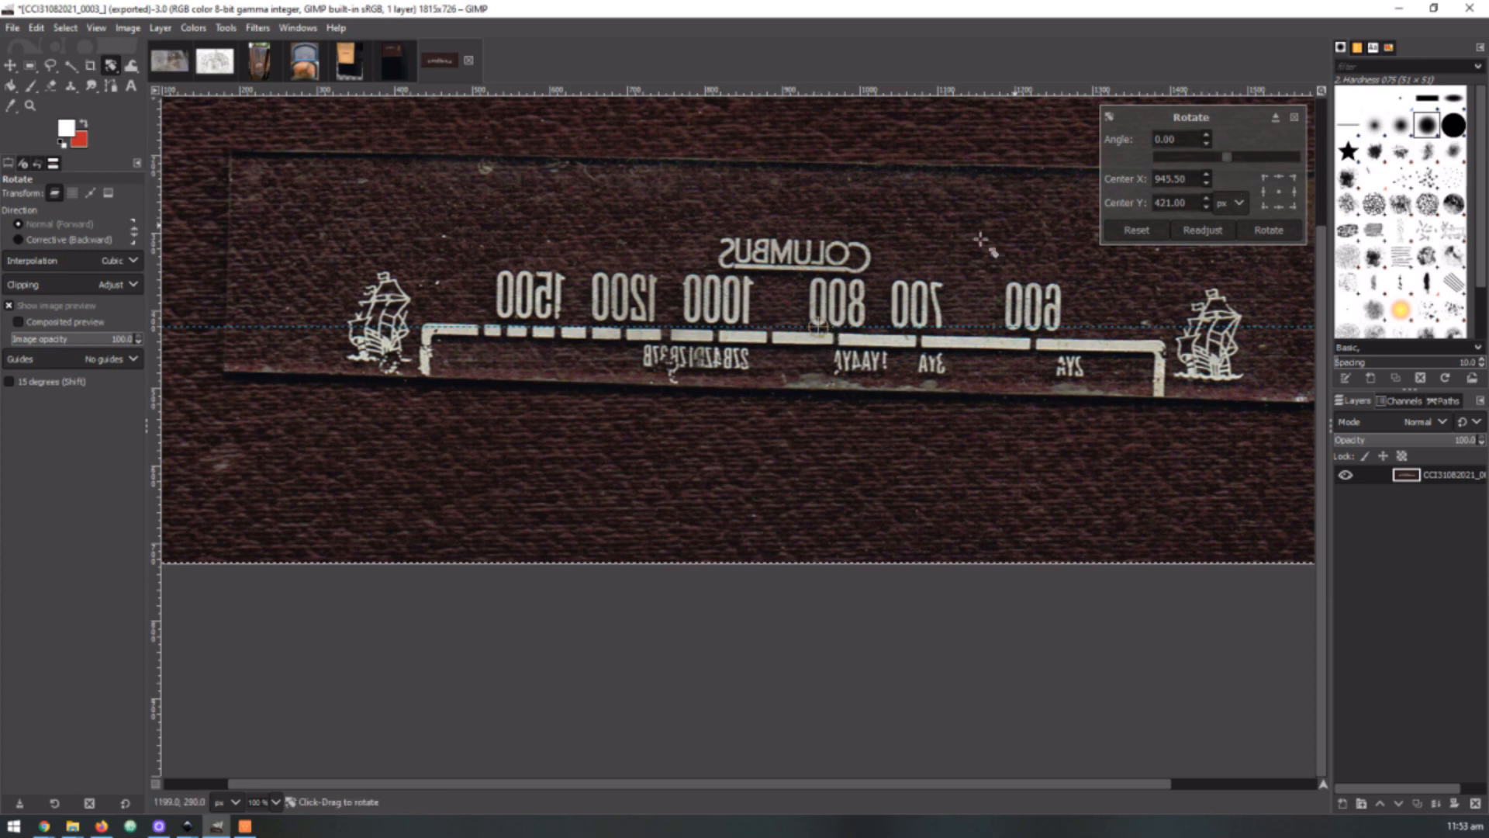
mouse_move(364, 271)
left_mouse_down()
mouse_move(388, 450)
mouse_move(411, 500)
mouse_move(589, 101)
mouse_move(621, 85)
mouse_move(408, 297)
mouse_move(358, 264)
left_mouse_up()
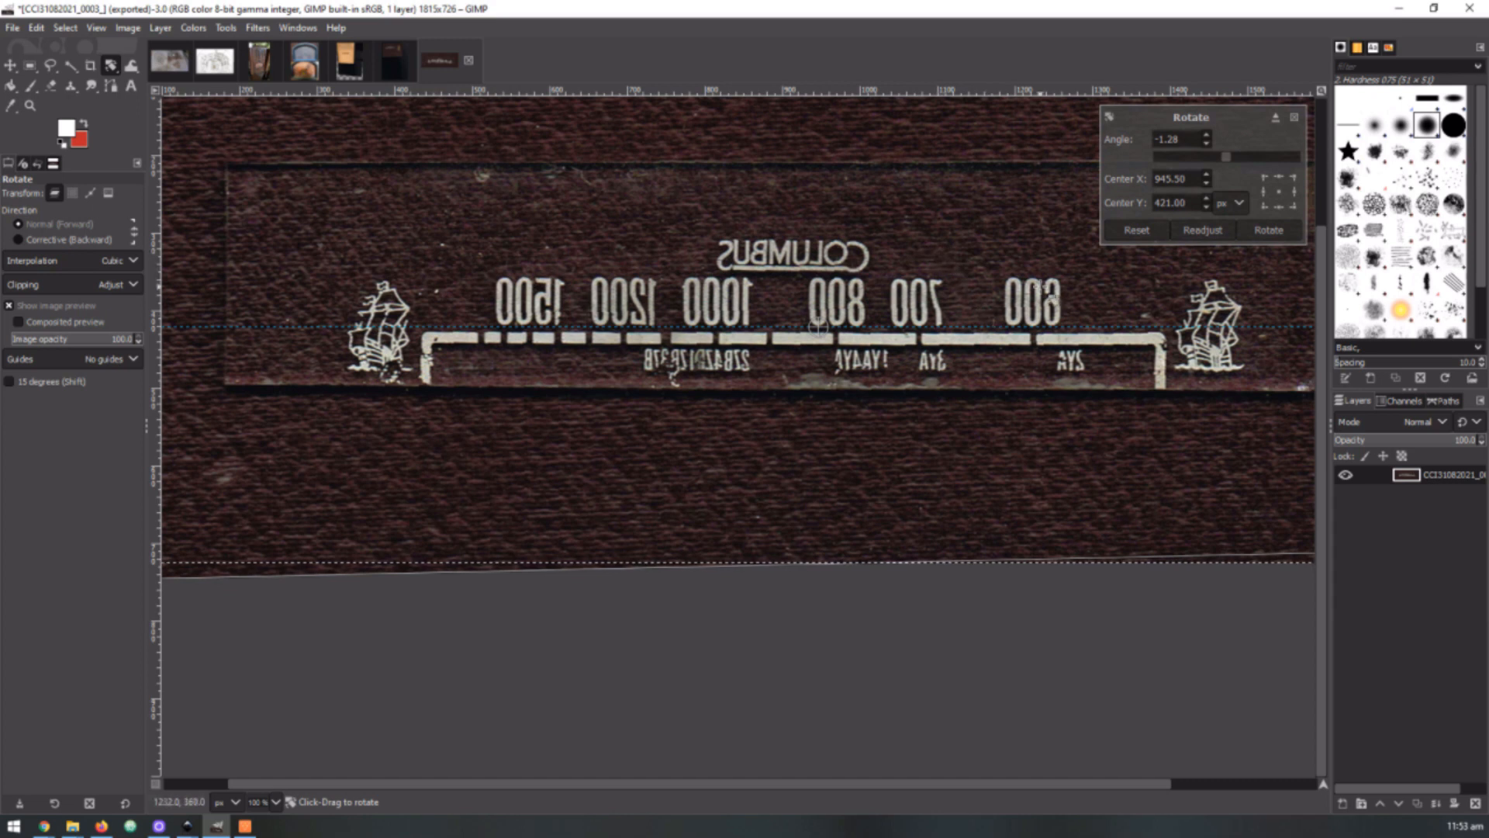
Examine the bases of the frequency numbers from 600 to 1500 against the horizontal guide in the rotation preview
scroll(1051, 341, "up", 8, "ctrl")
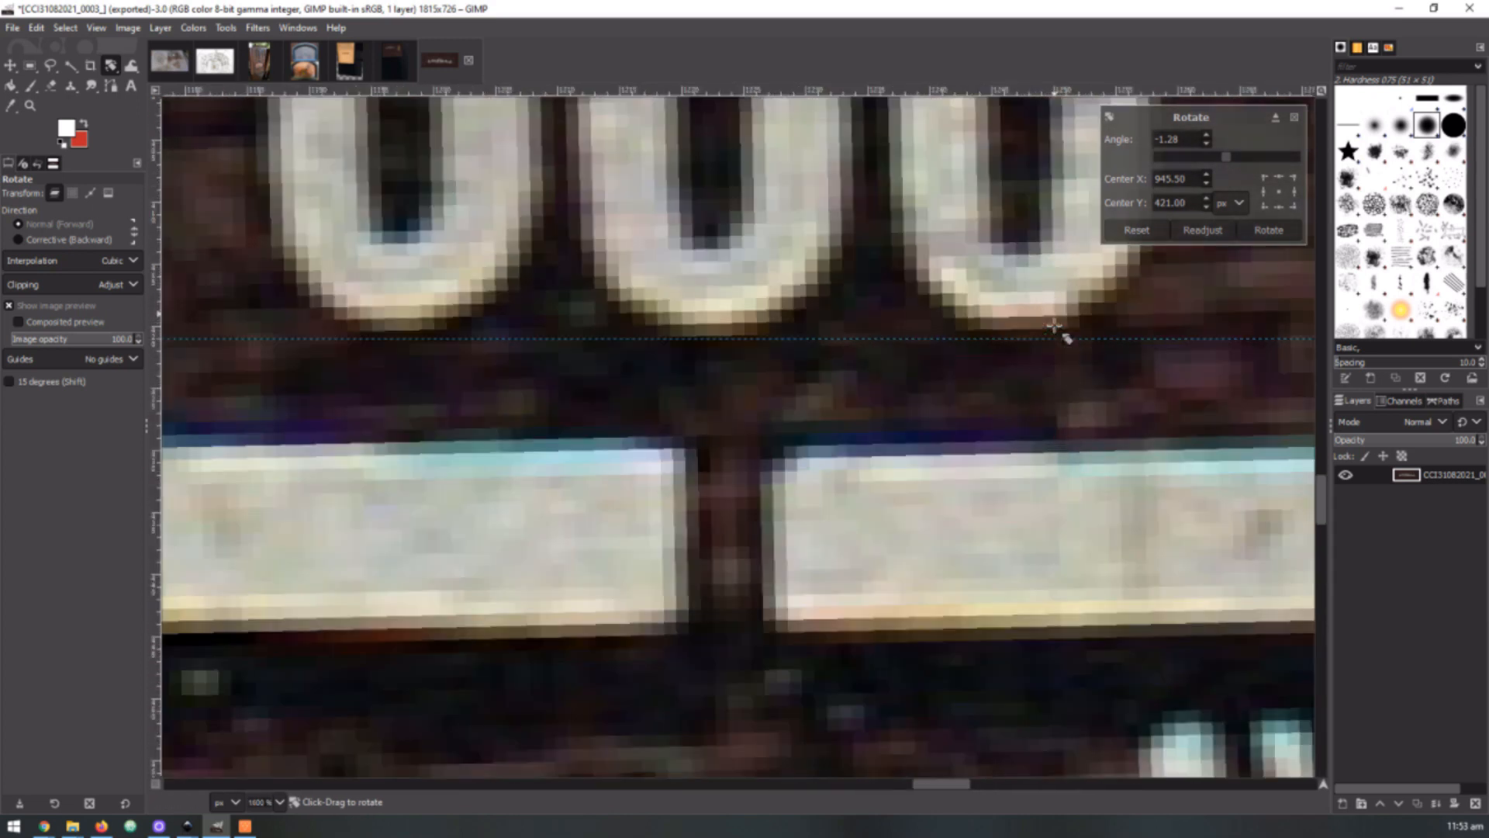
scroll(1195, 328, "down", 4, "ctrl")
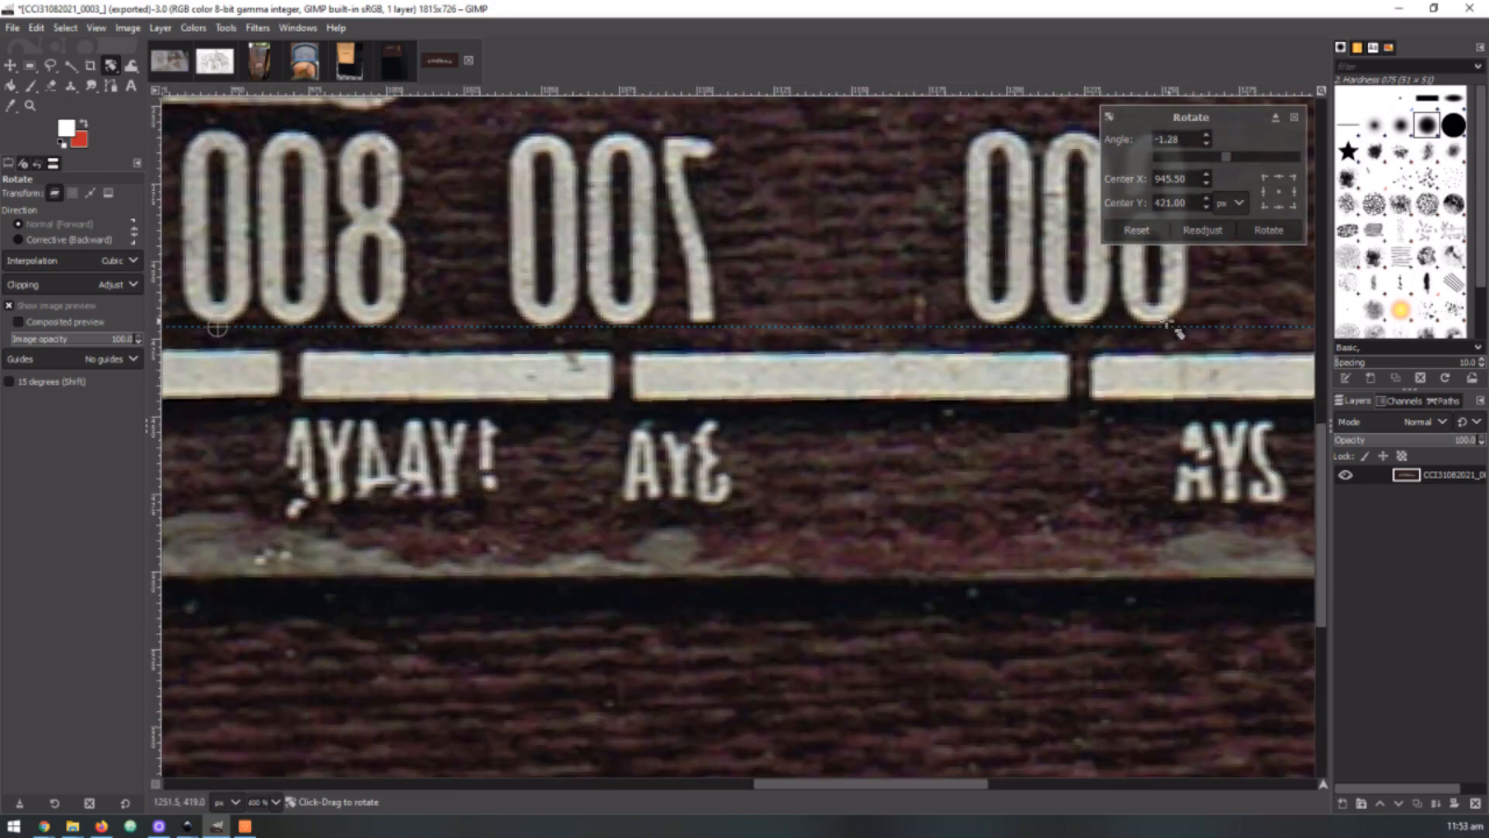
scroll(921, 325, "down", 5, "ctrl")
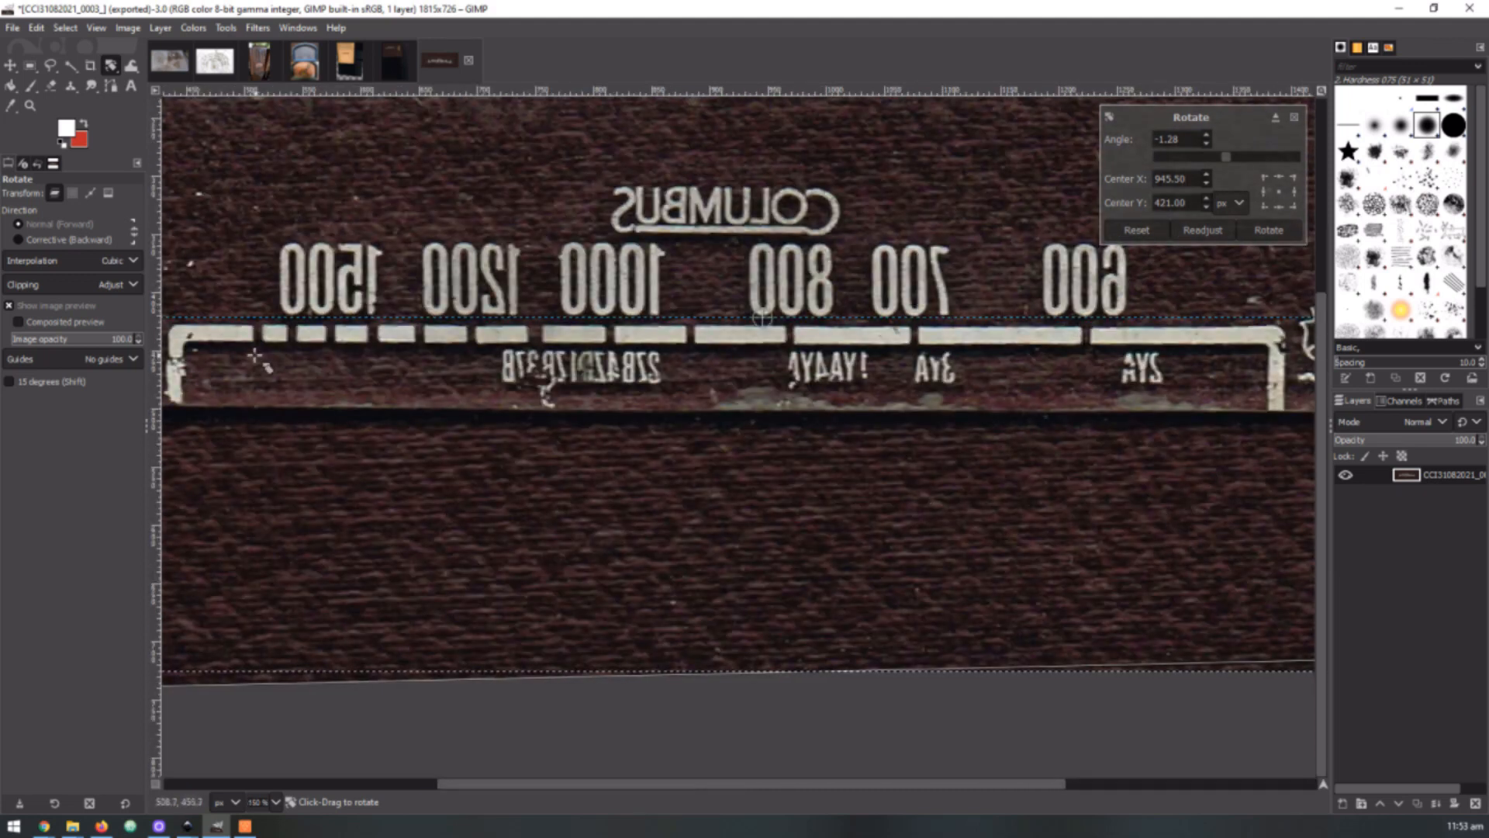
scroll(277, 312, "up", 3, "ctrl")
scroll(277, 311, "up", 8, "ctrl")
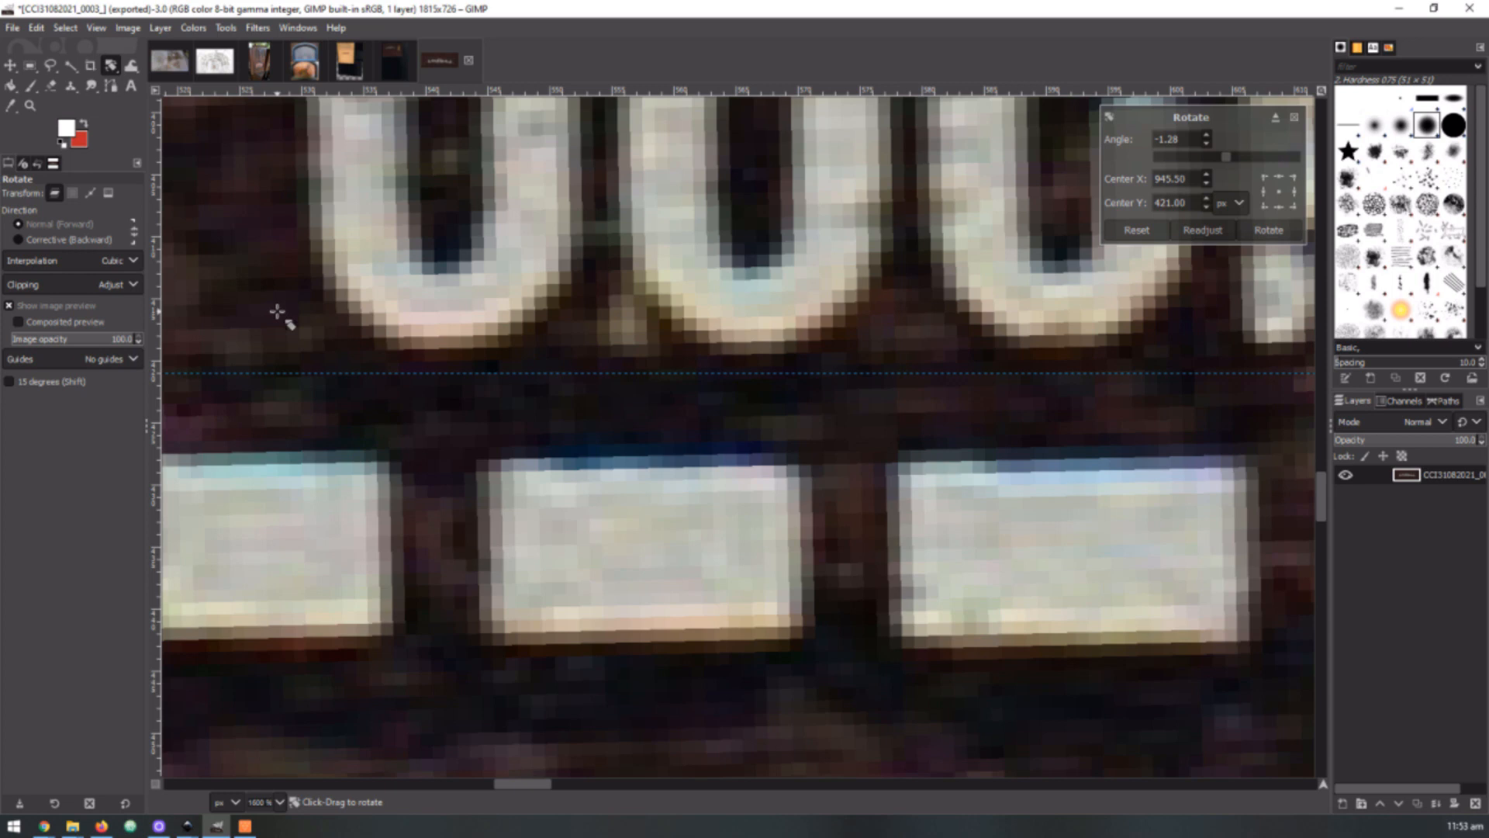
scroll(277, 312, "down", 3, "ctrl")
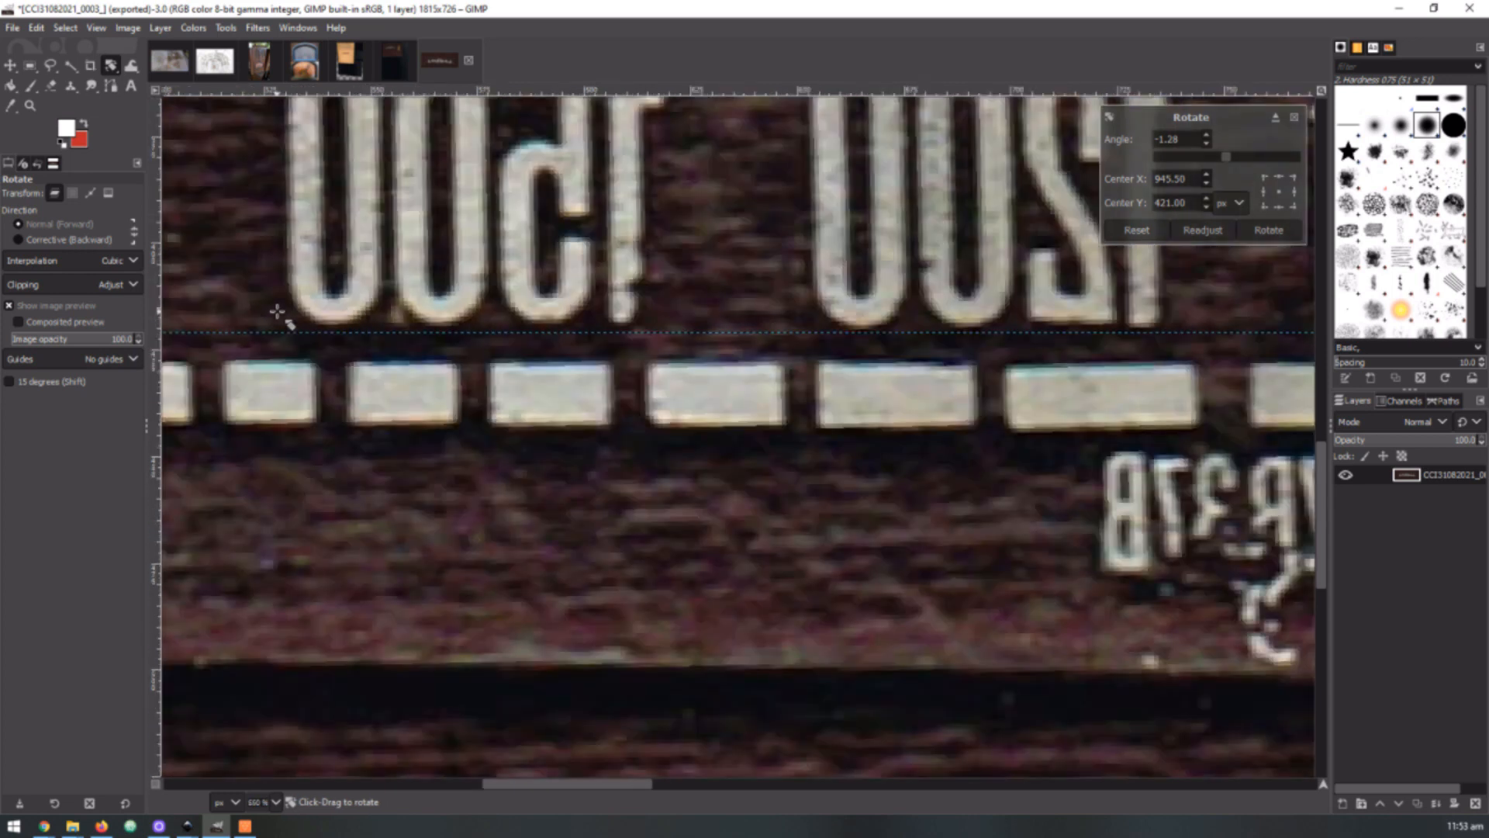
scroll(277, 312, "down", 5, "ctrl")
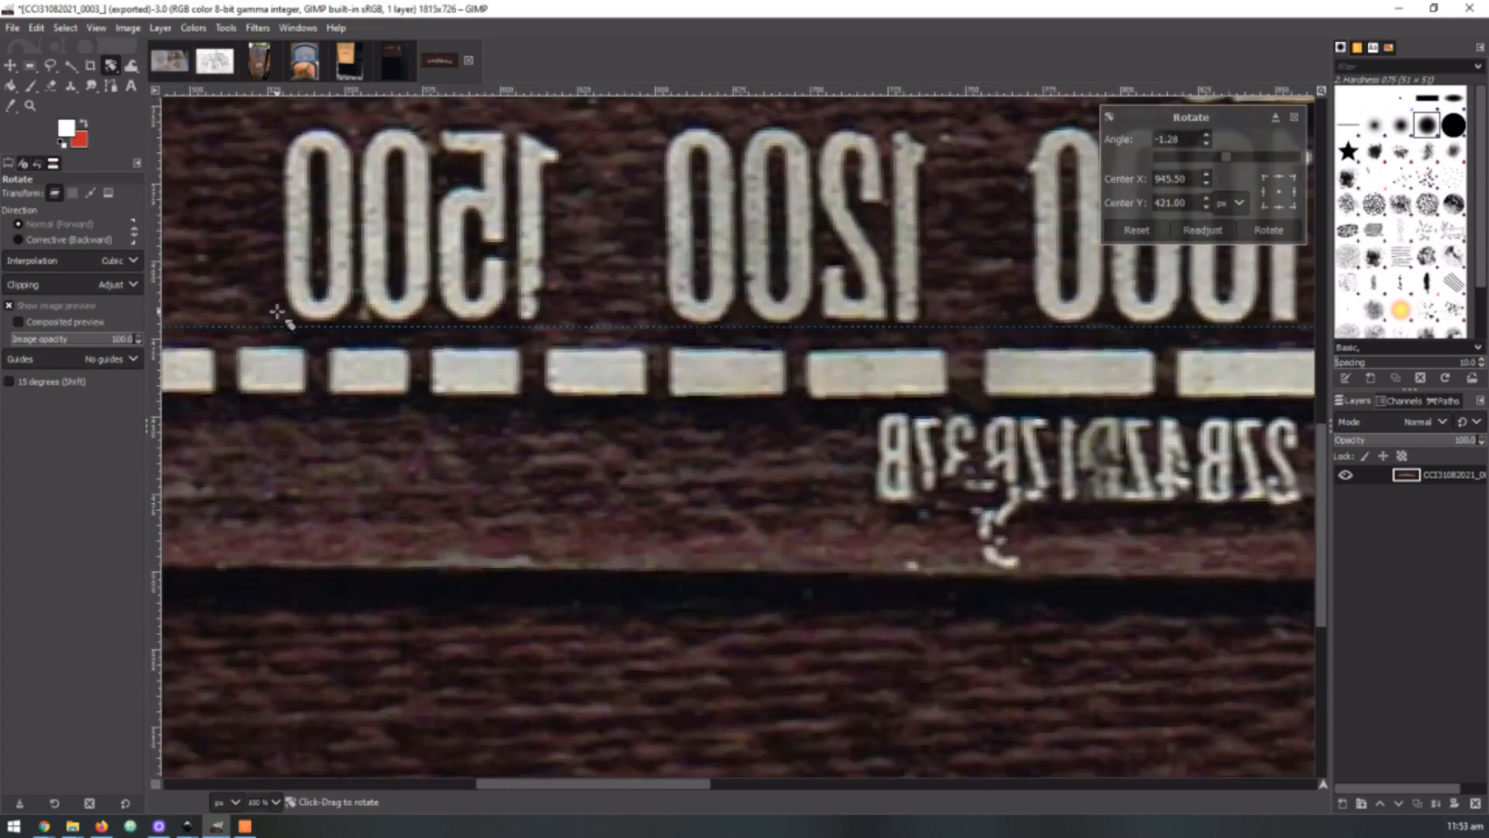
scroll(954, 380, "down", 1, "ctrl")
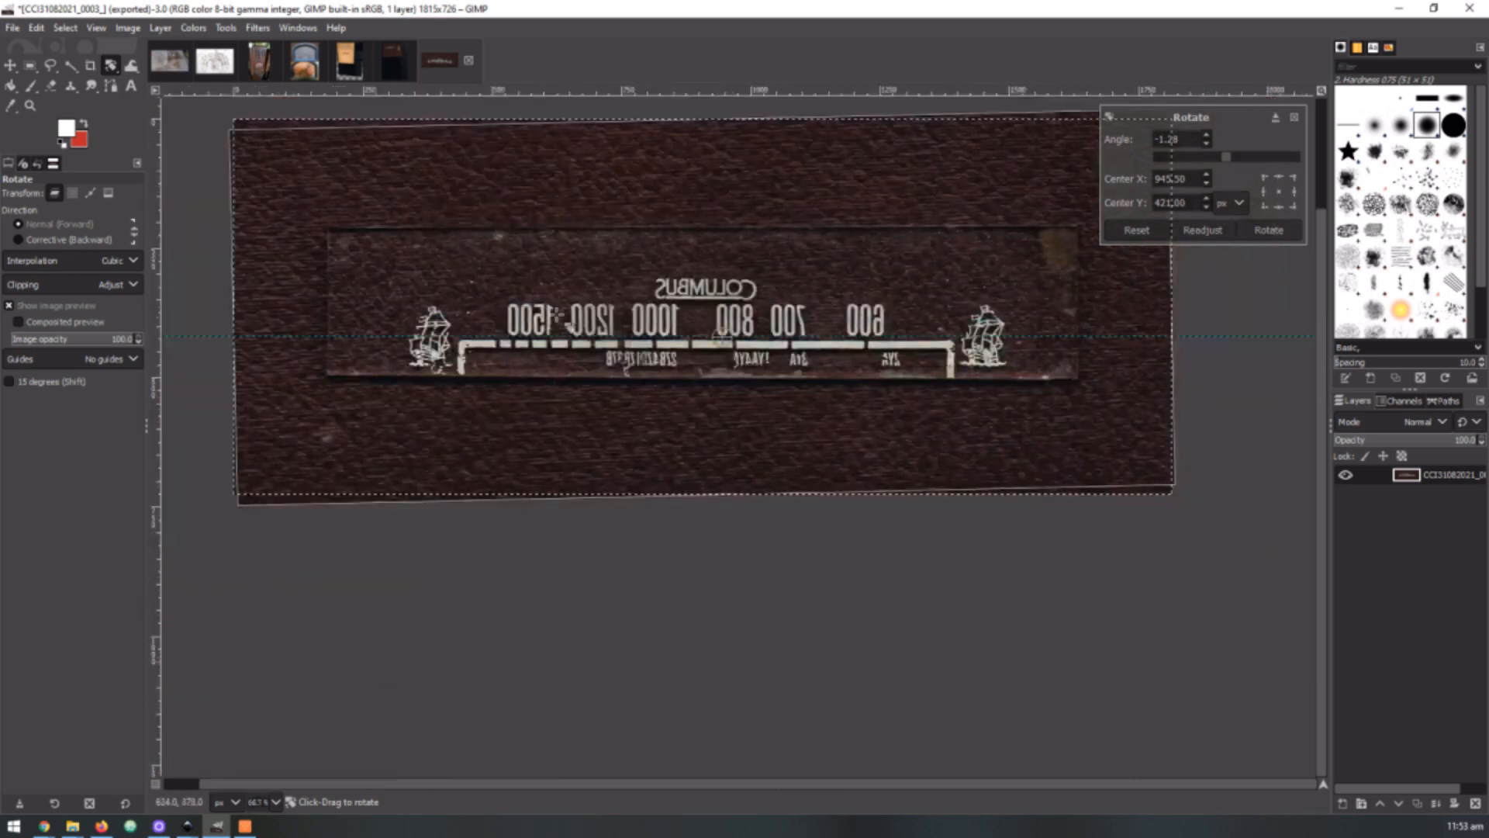
scroll(663, 399, "up", 2, "ctrl")
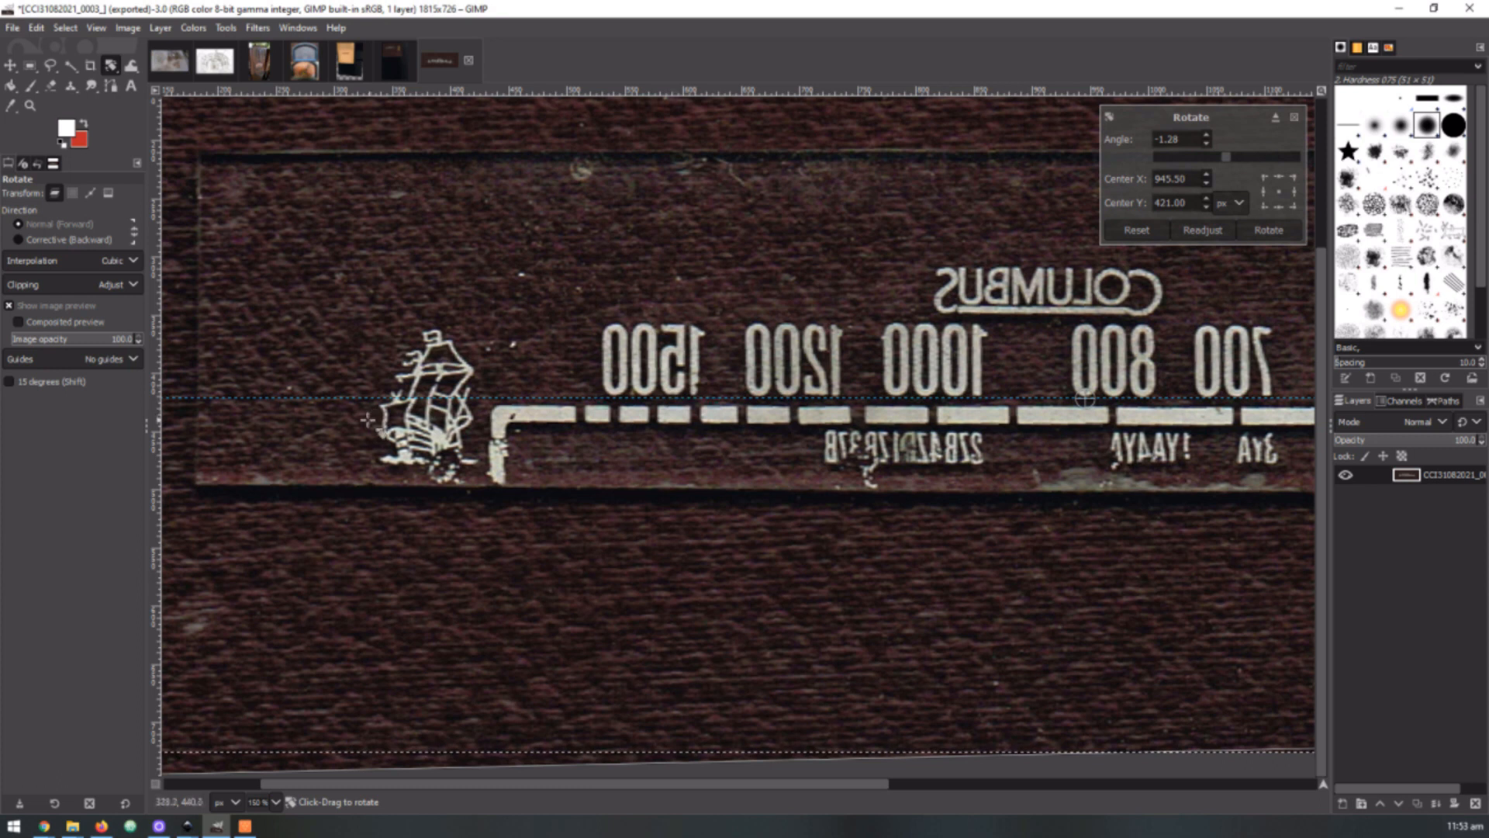
scroll(314, 402, "down", 1, "ctrl")
scroll(761, 360, "up", 1, "ctrl")
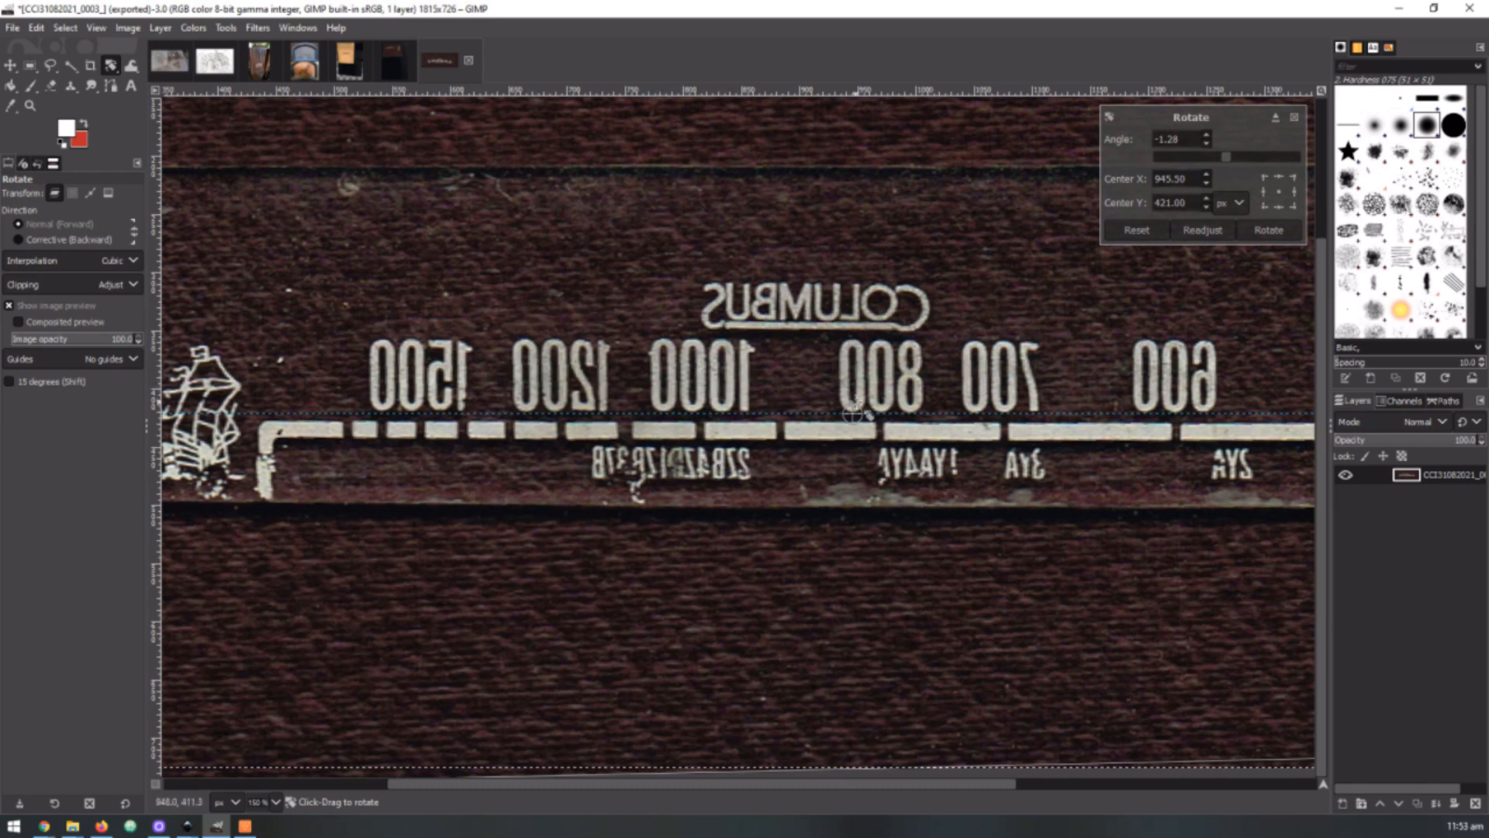
scroll(853, 411, "up", 1)
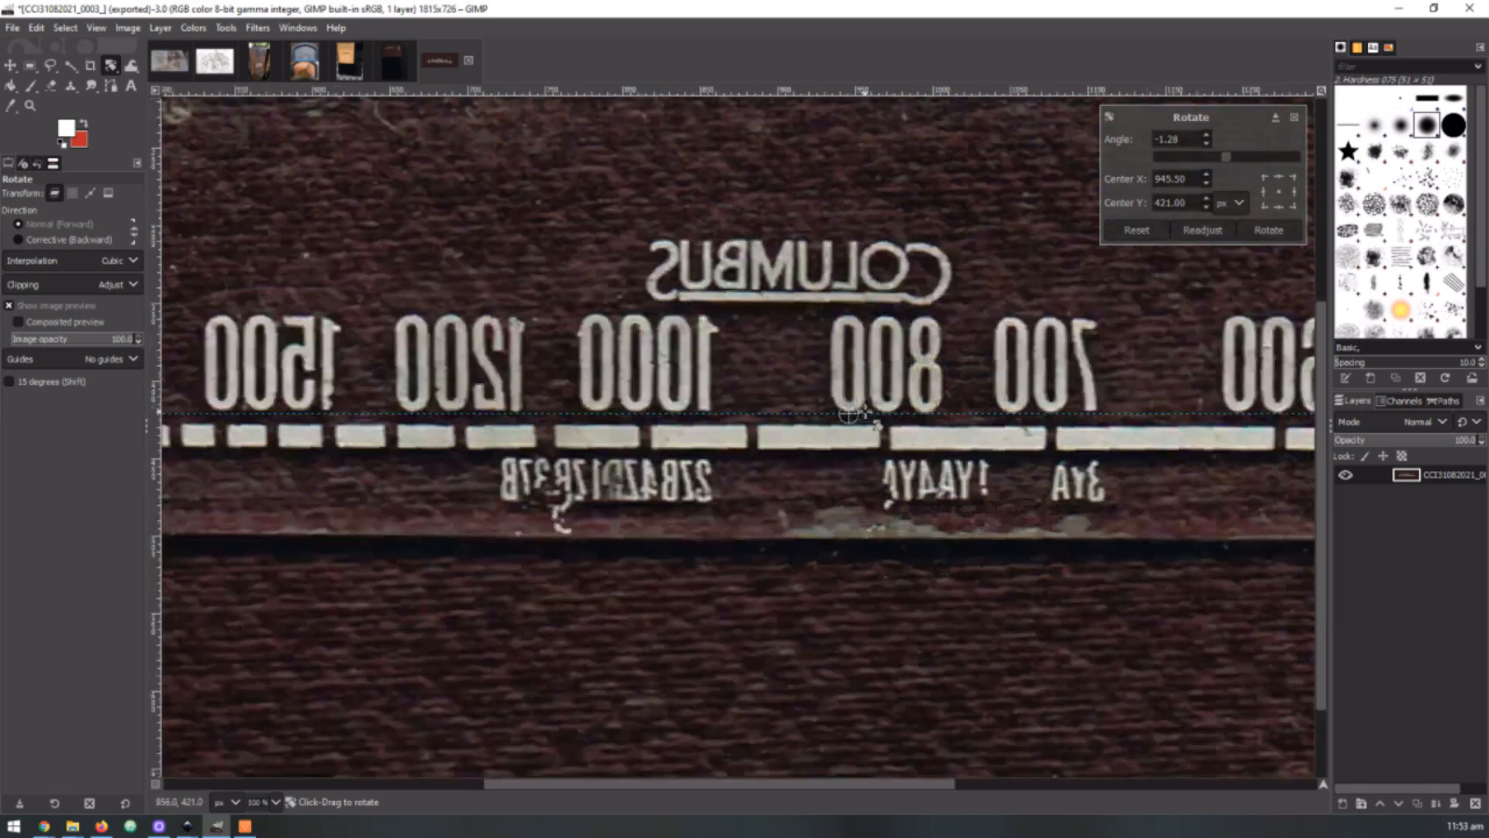
scroll(873, 419, "up", 1)
scroll(869, 413, "down", 1)
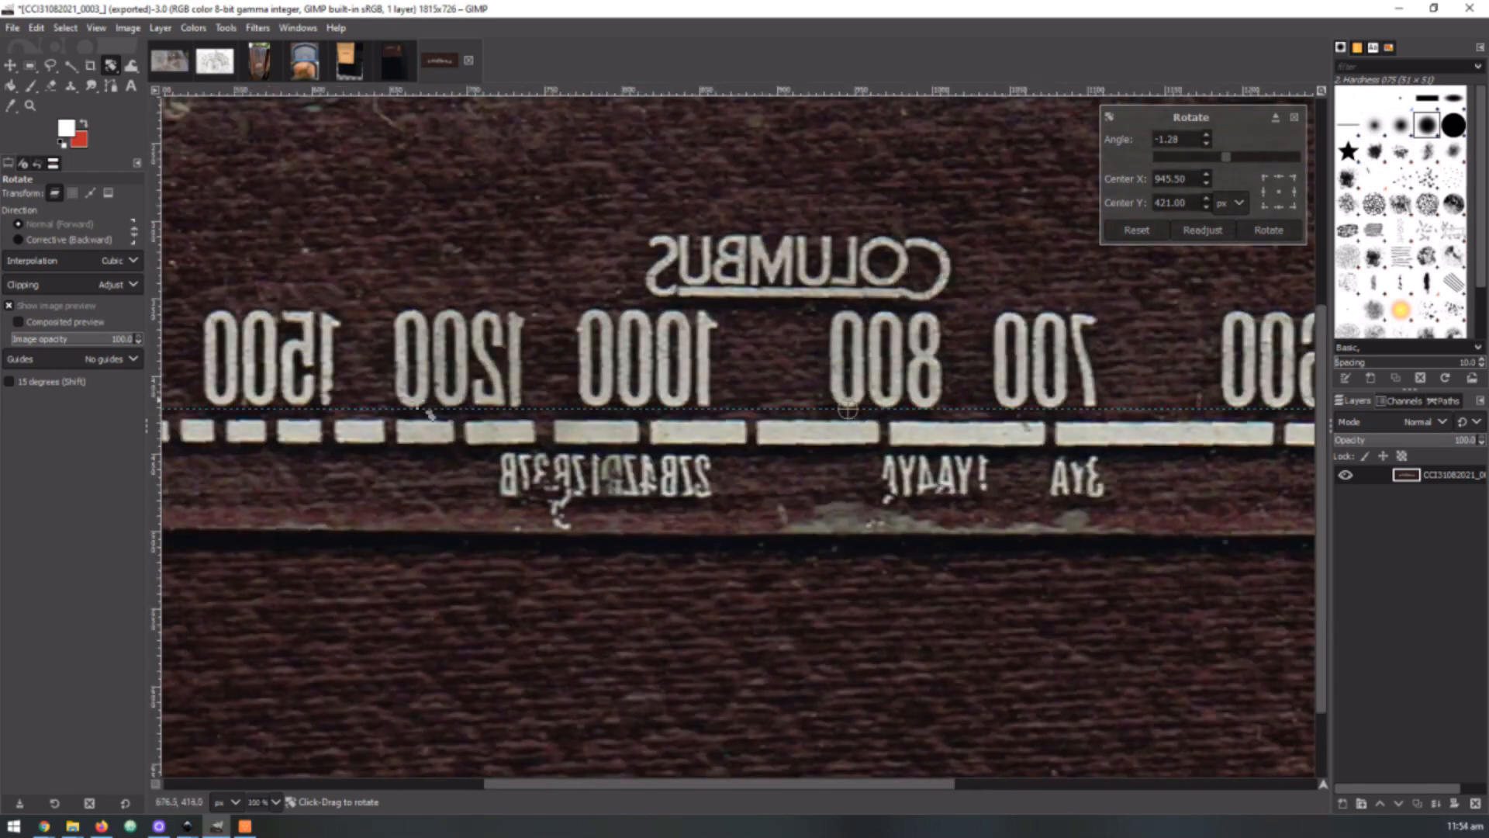
scroll(429, 413, "down", 1)
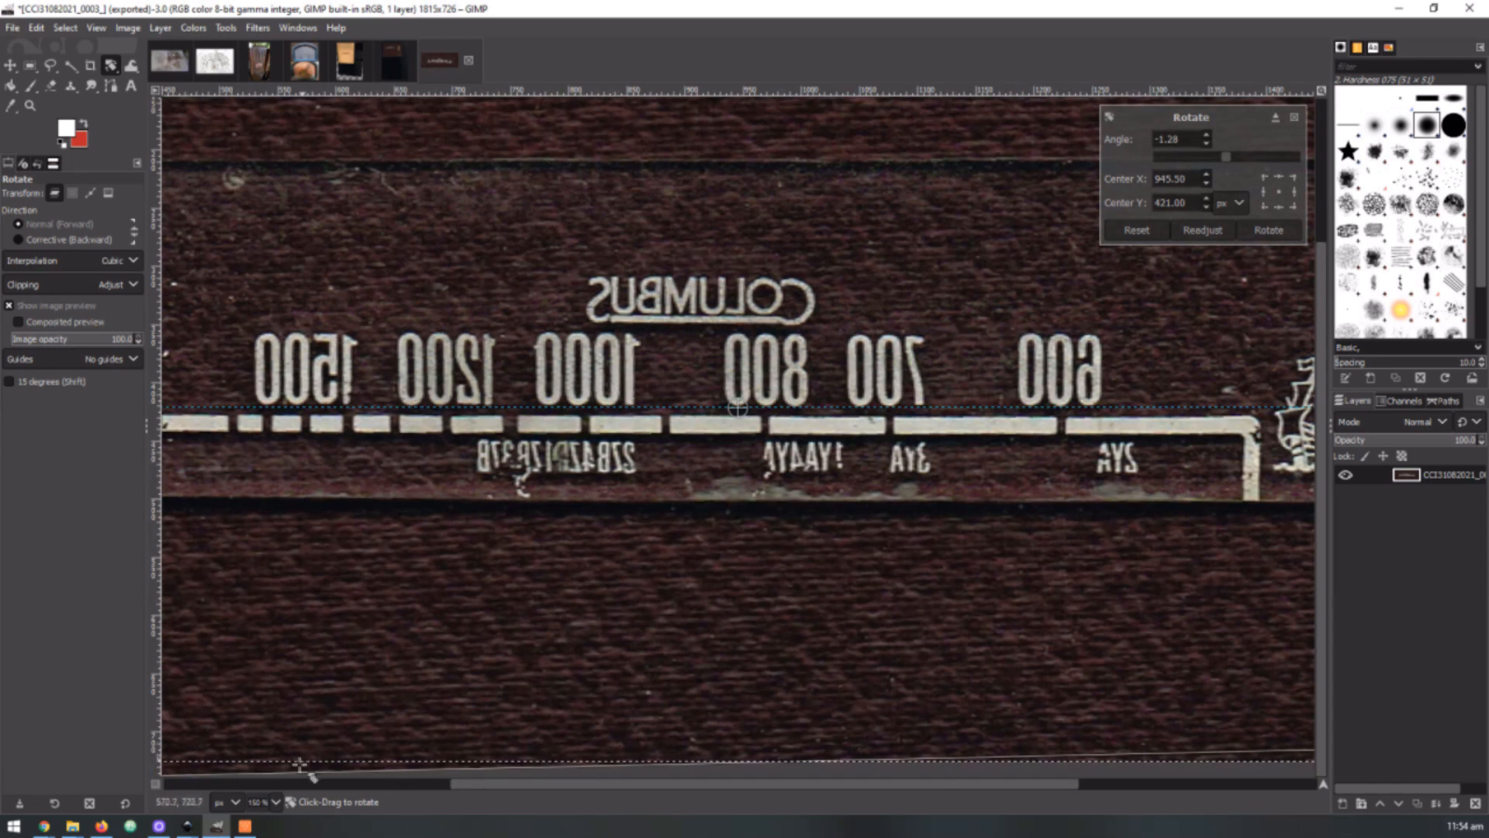
Examine the whole rotated dial preview, comparing the number row and scale line with the guide at several magnifications
left_click(275, 803)
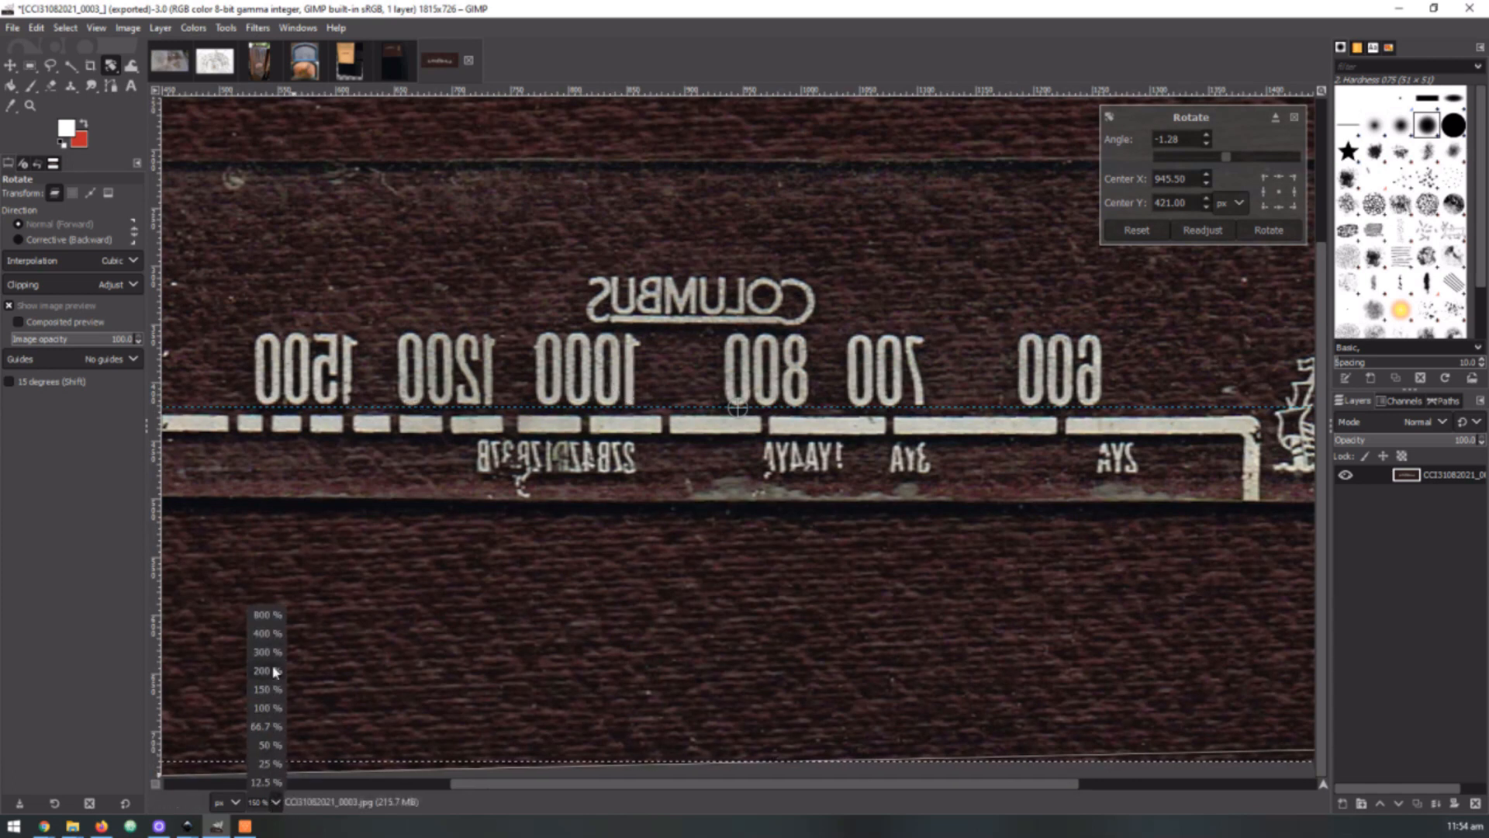
left_click(268, 745)
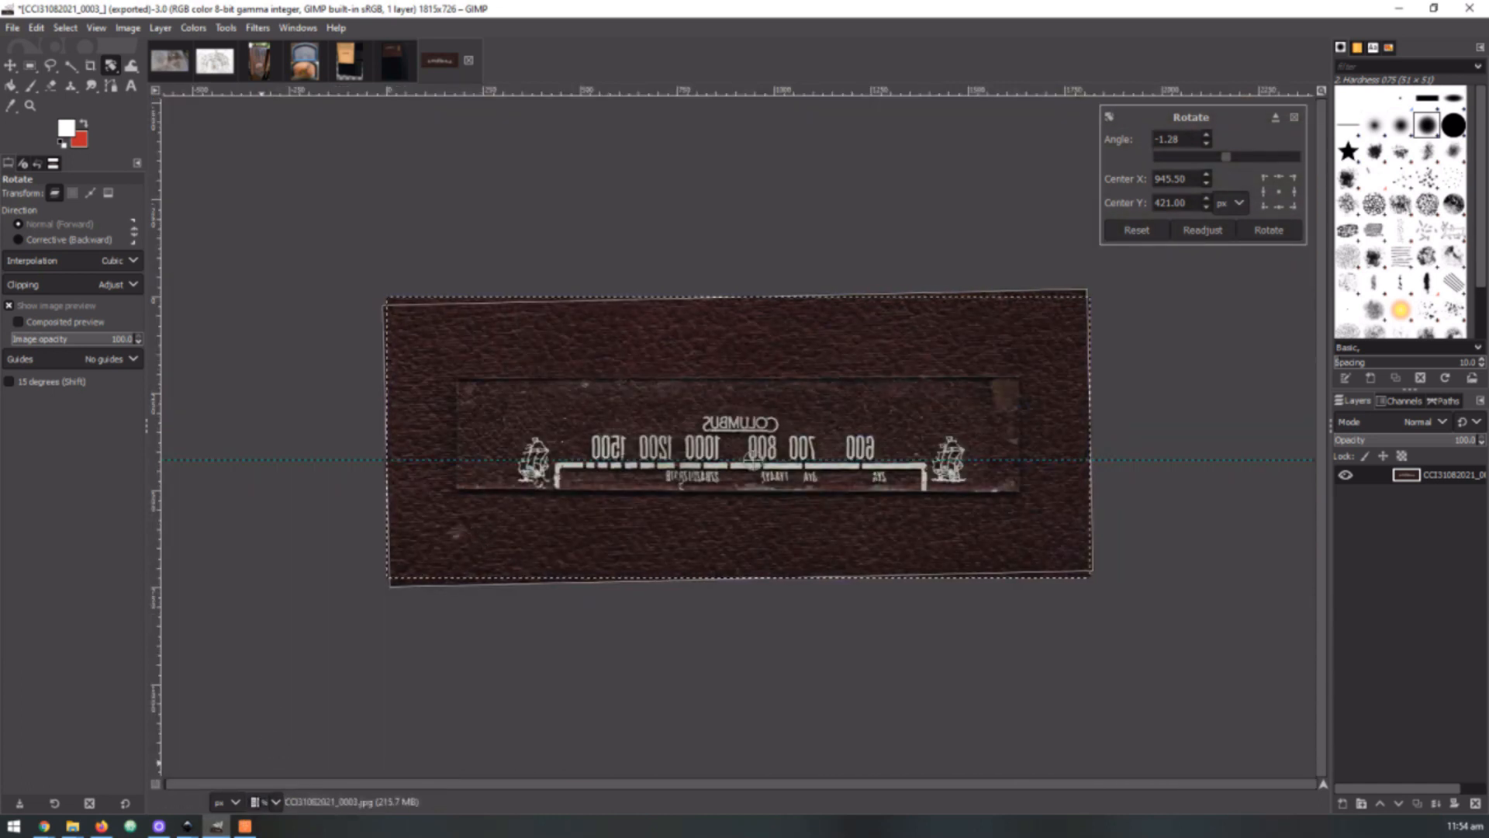
key("Return")
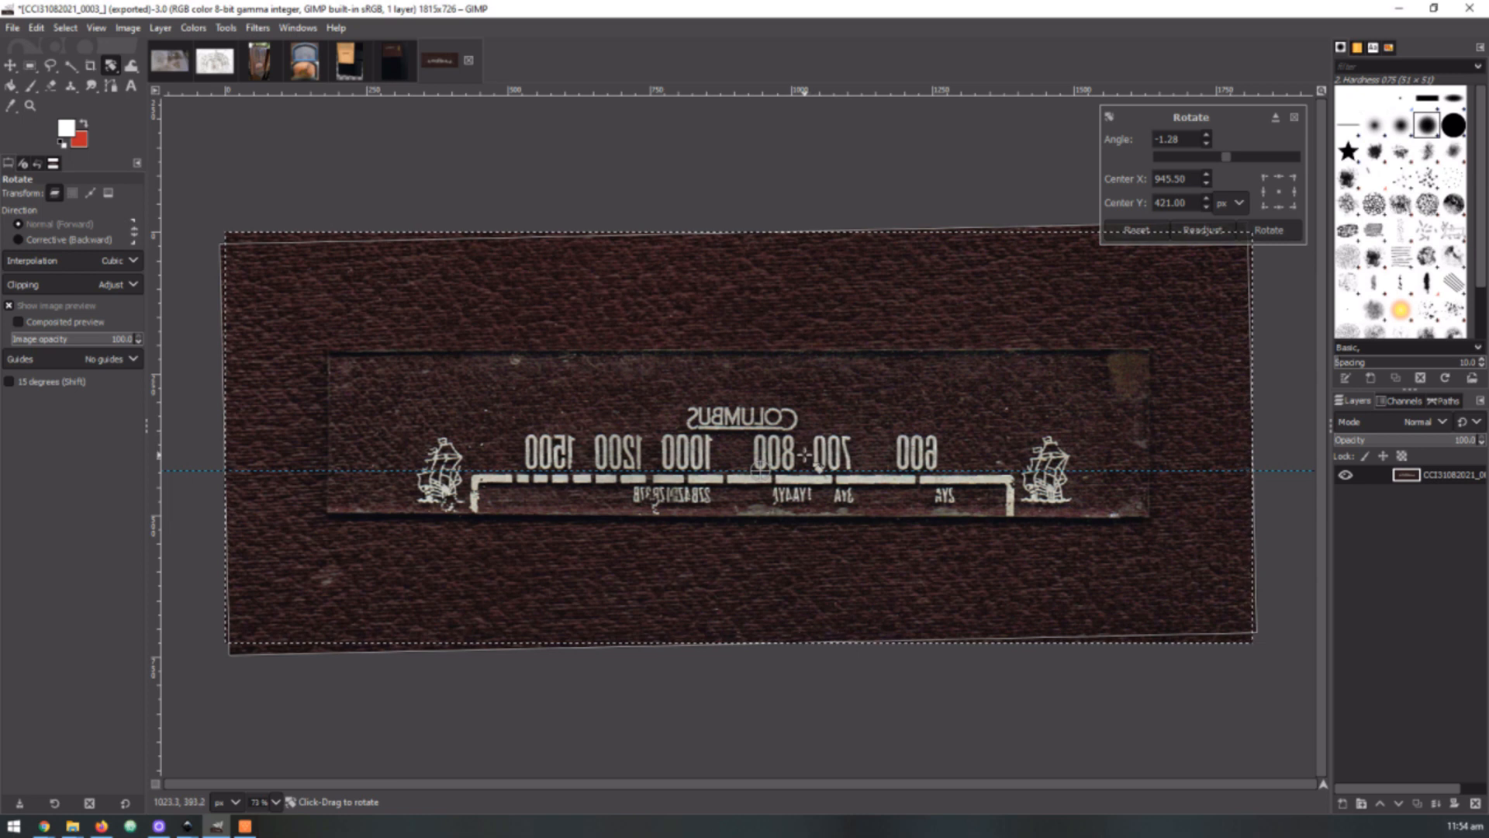
scroll(804, 455, "up", 1)
scroll(727, 462, "up", 1)
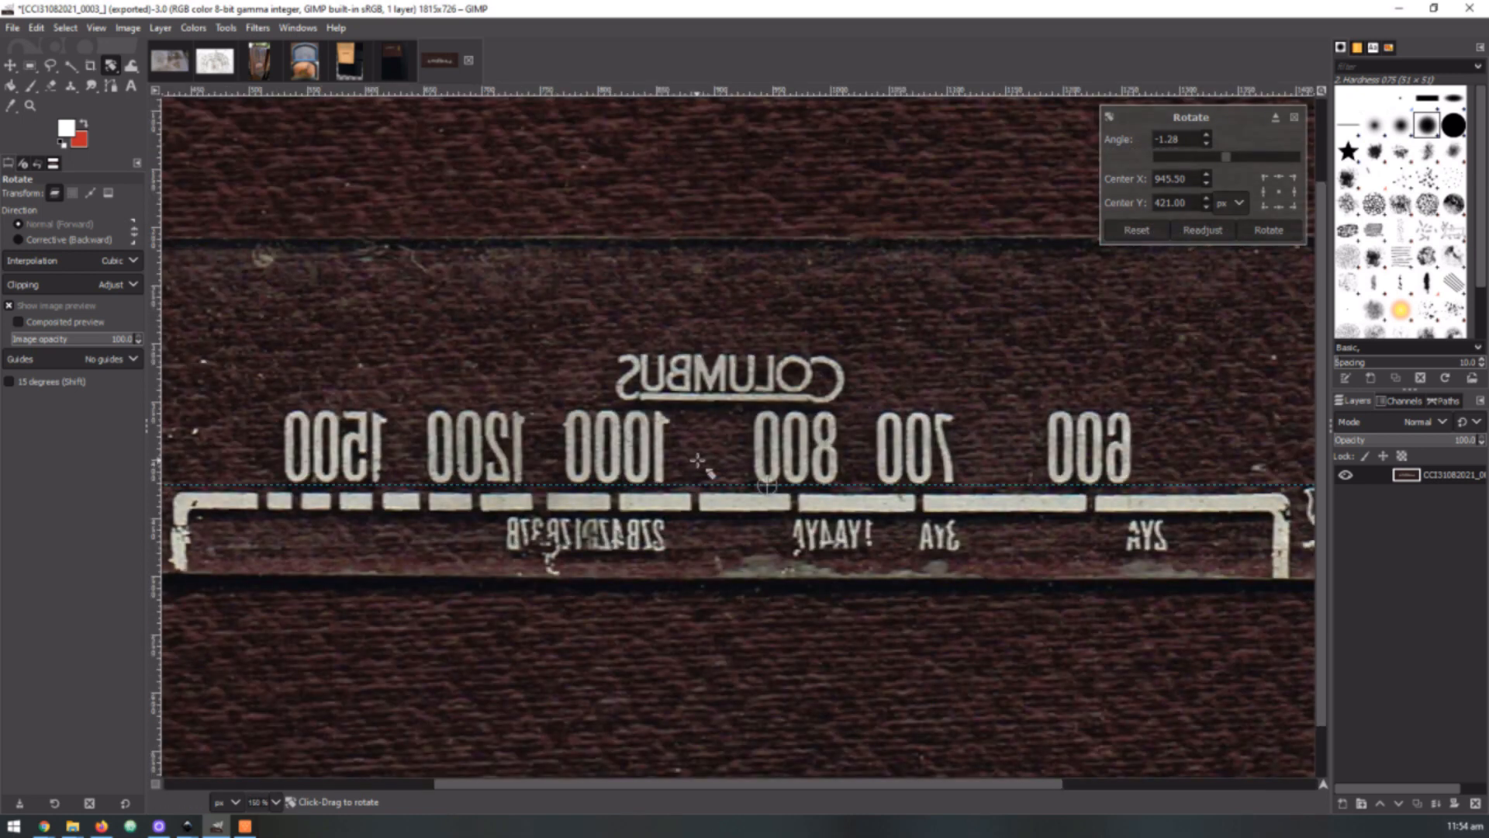
scroll(827, 466, "down", 1)
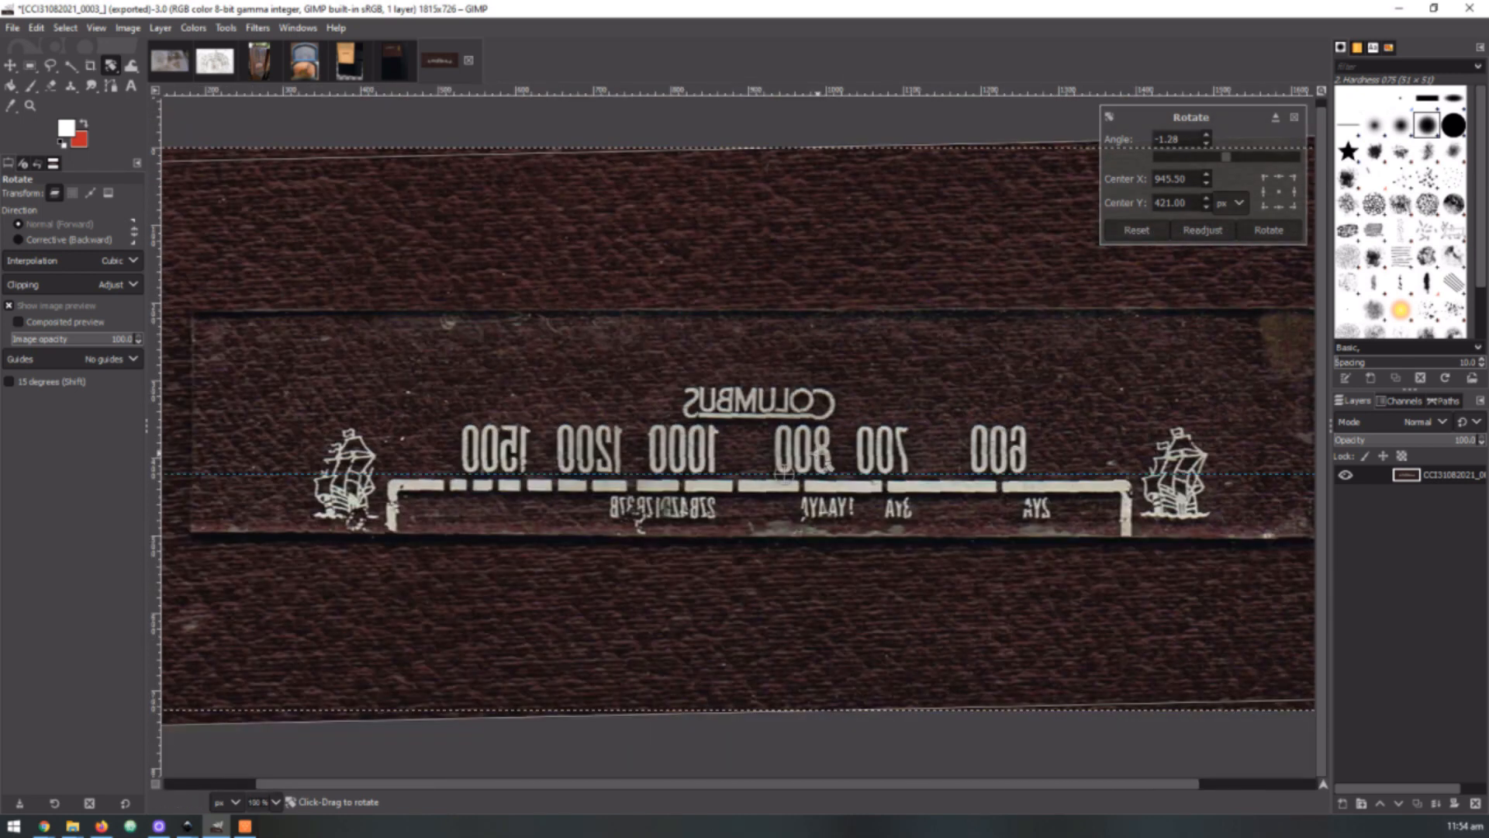
scroll(827, 465, "up", 1)
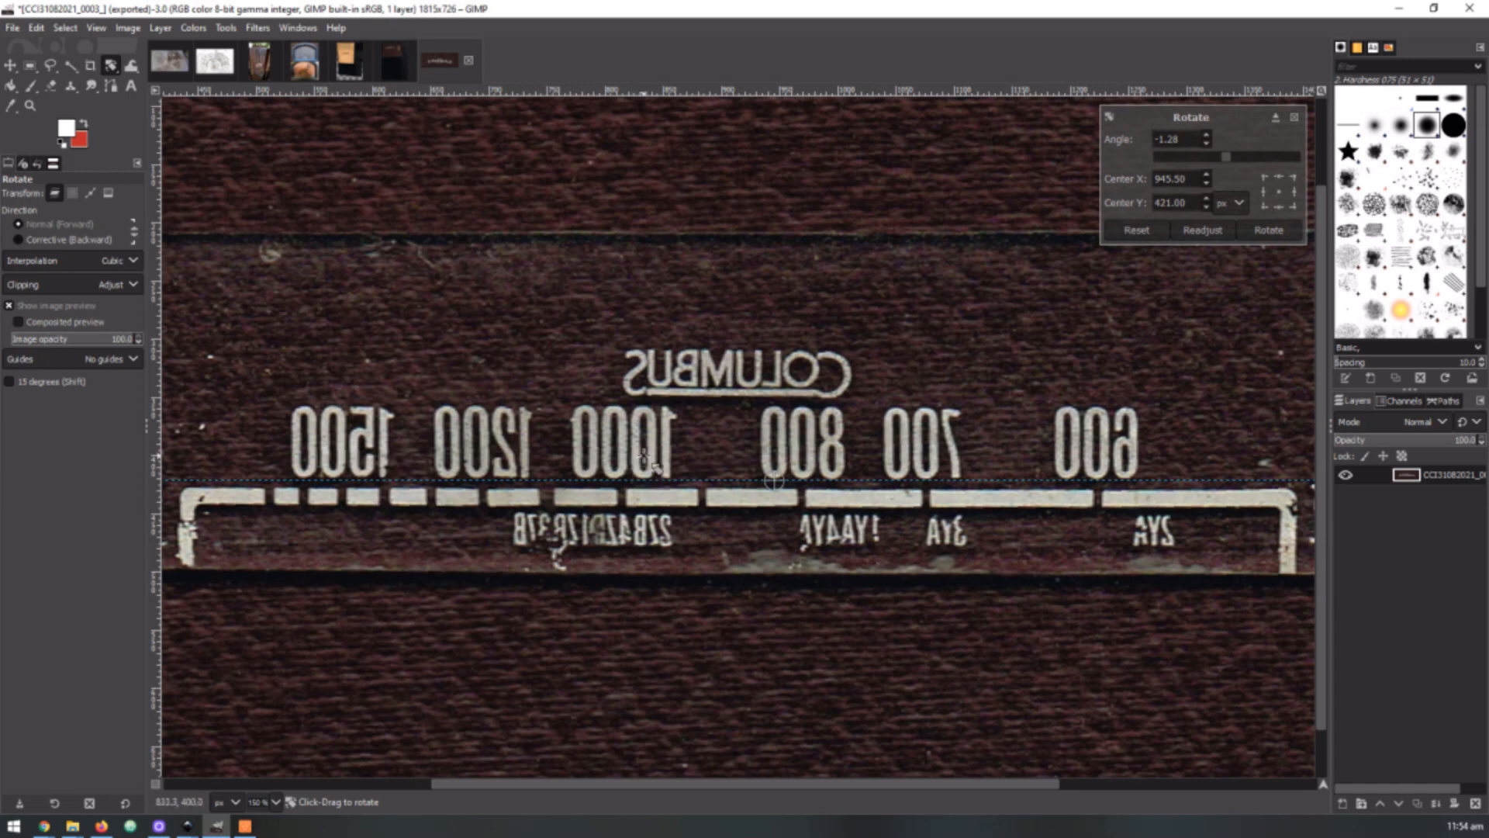
scroll(729, 454, "down", 2)
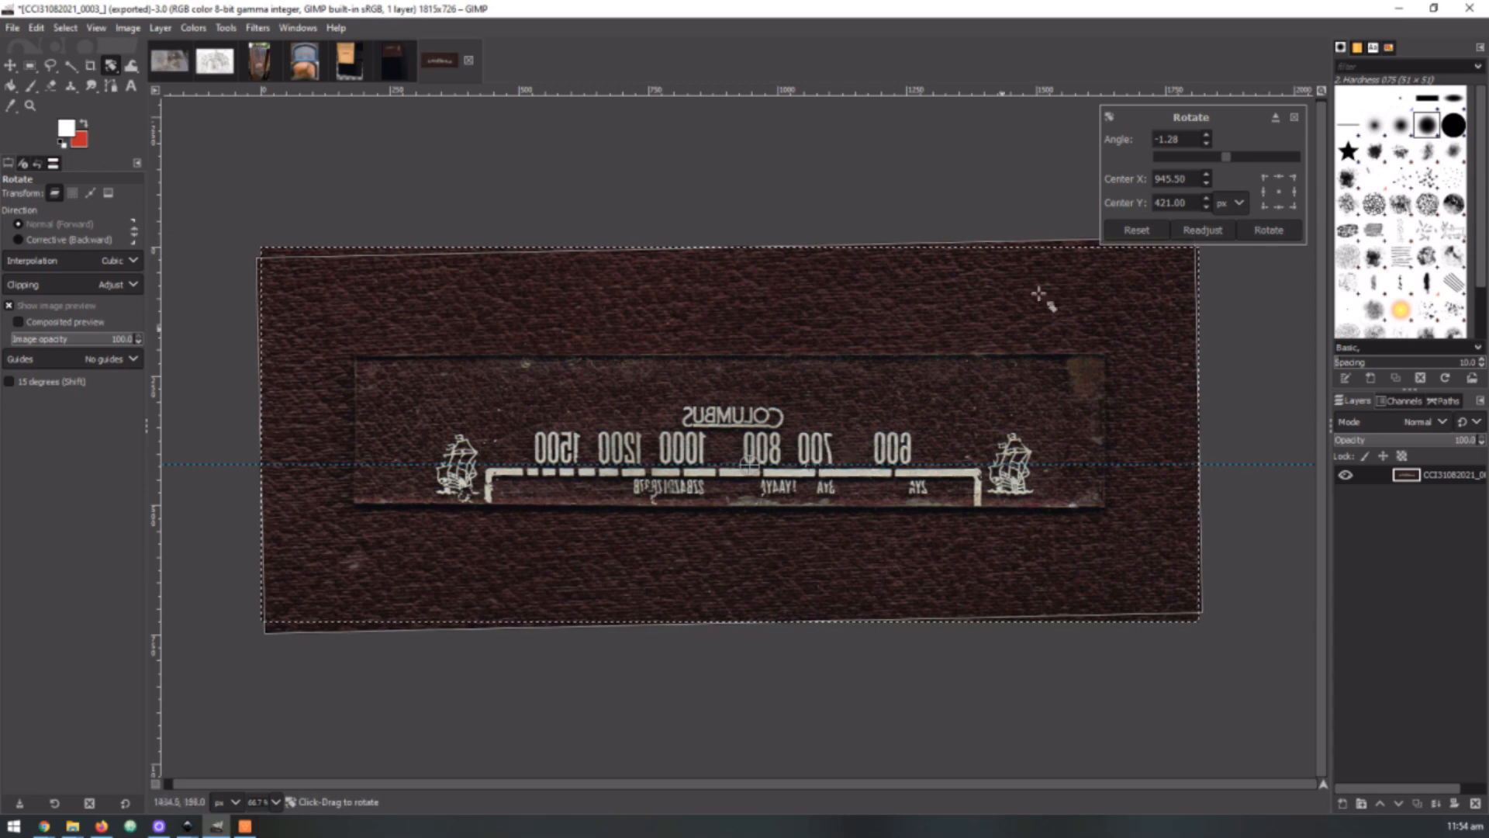
Apply the rotation and anchor the resulting floating selection to the scan layer
left_click(1266, 231)
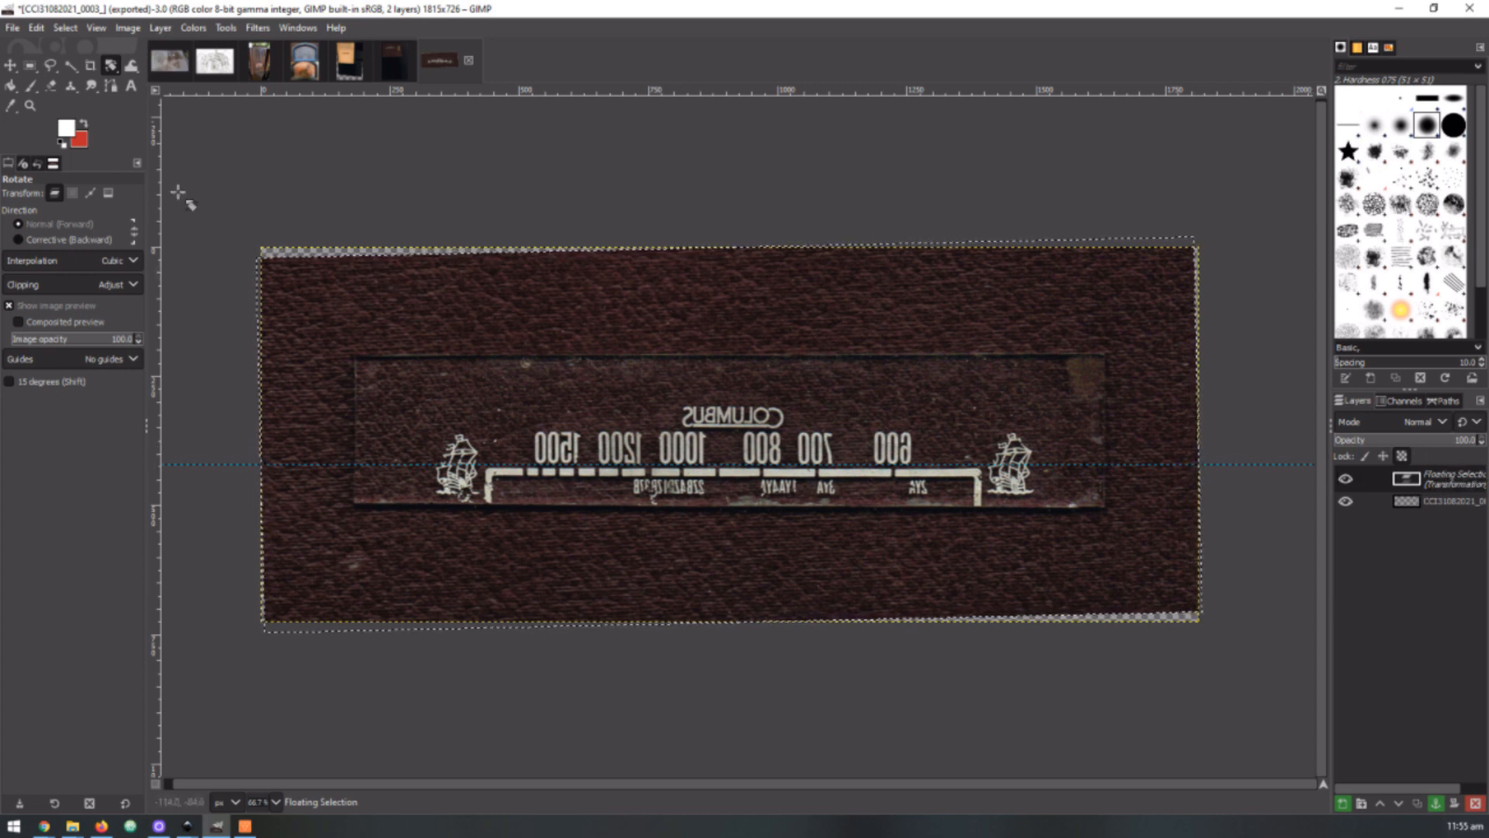
left_click(32, 67)
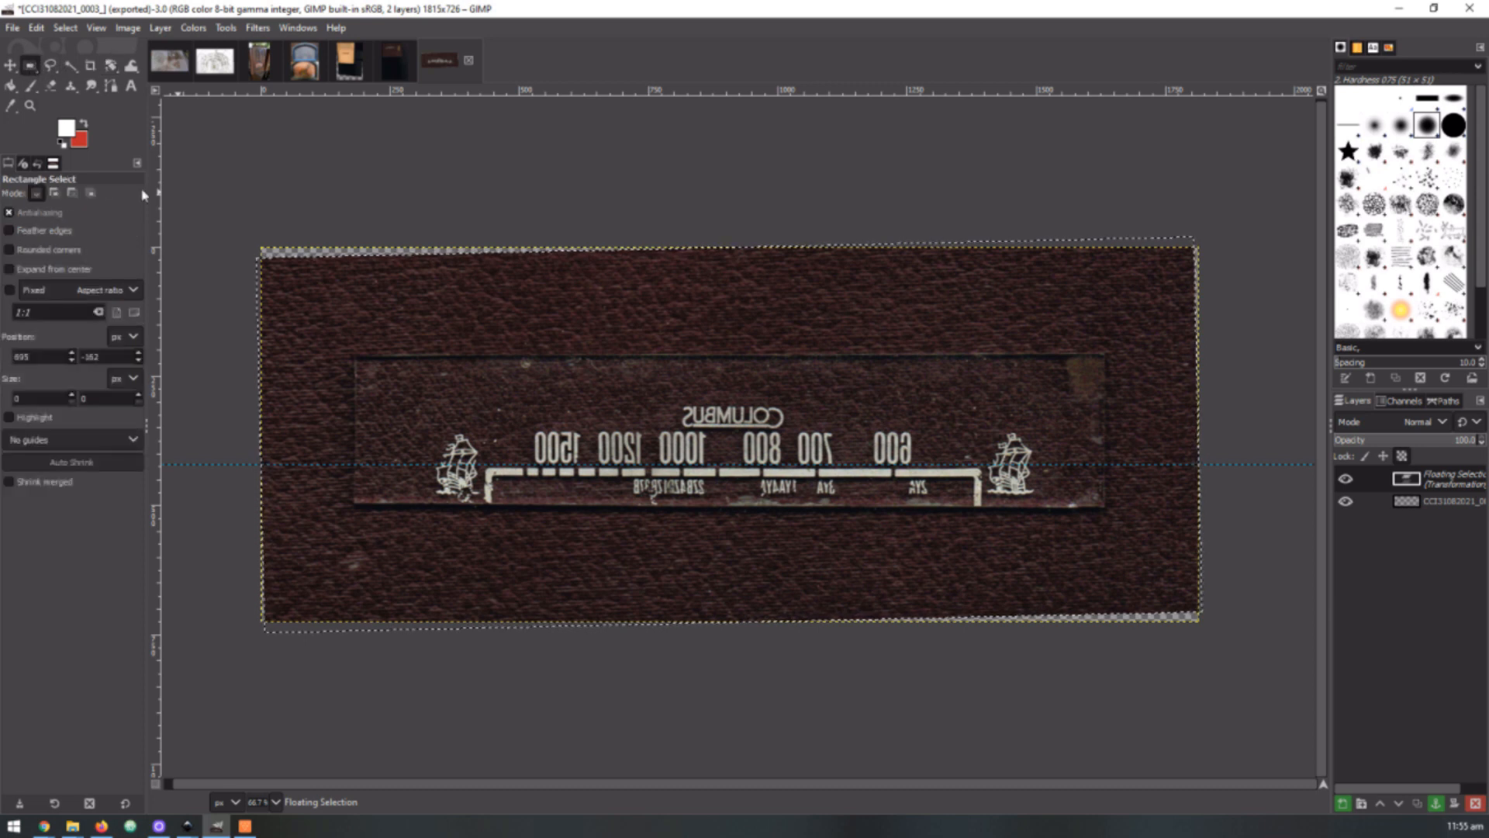
right_click(1432, 482)
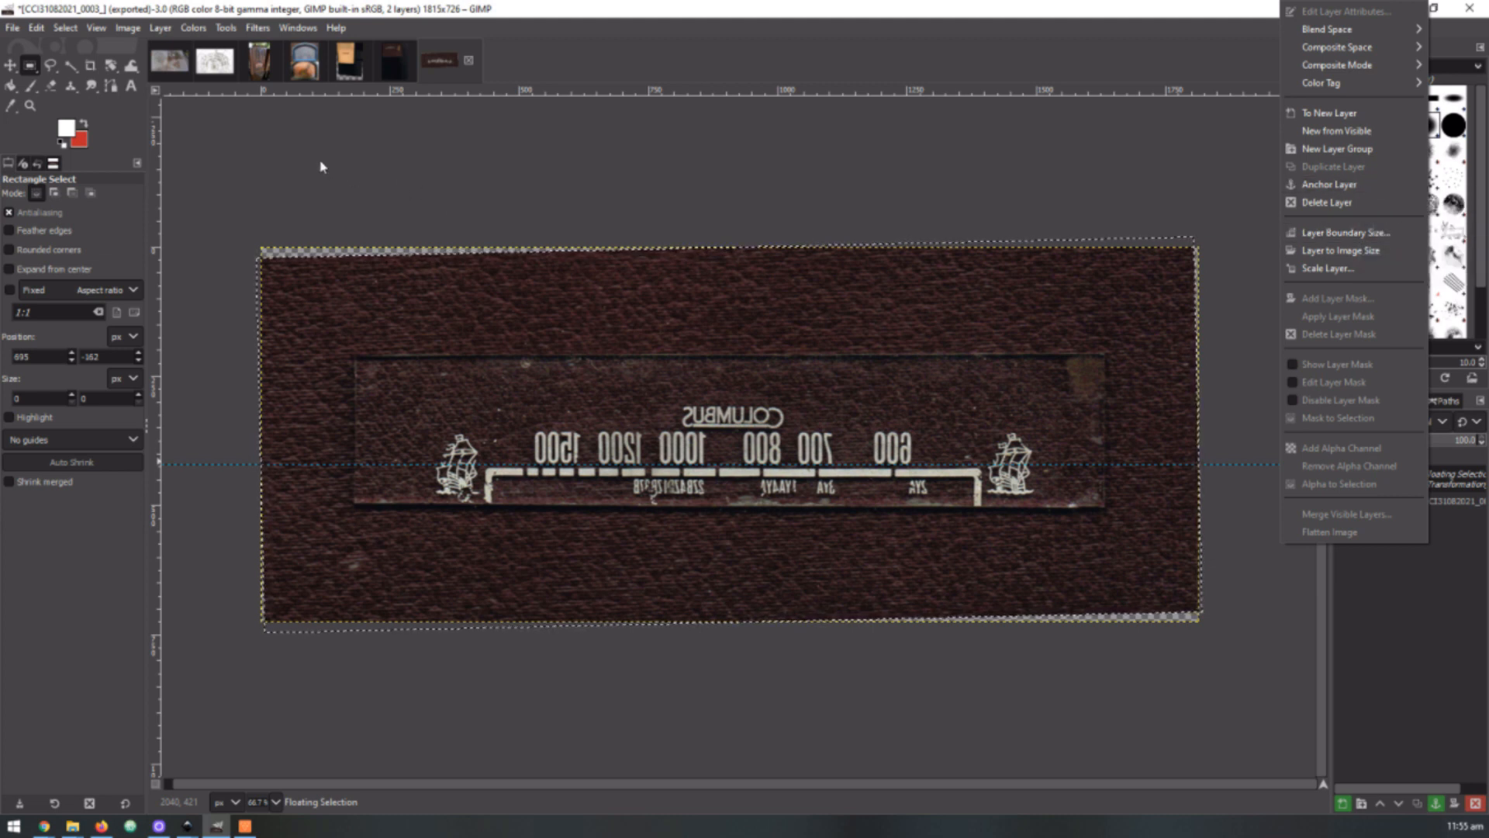
left_click(29, 69)
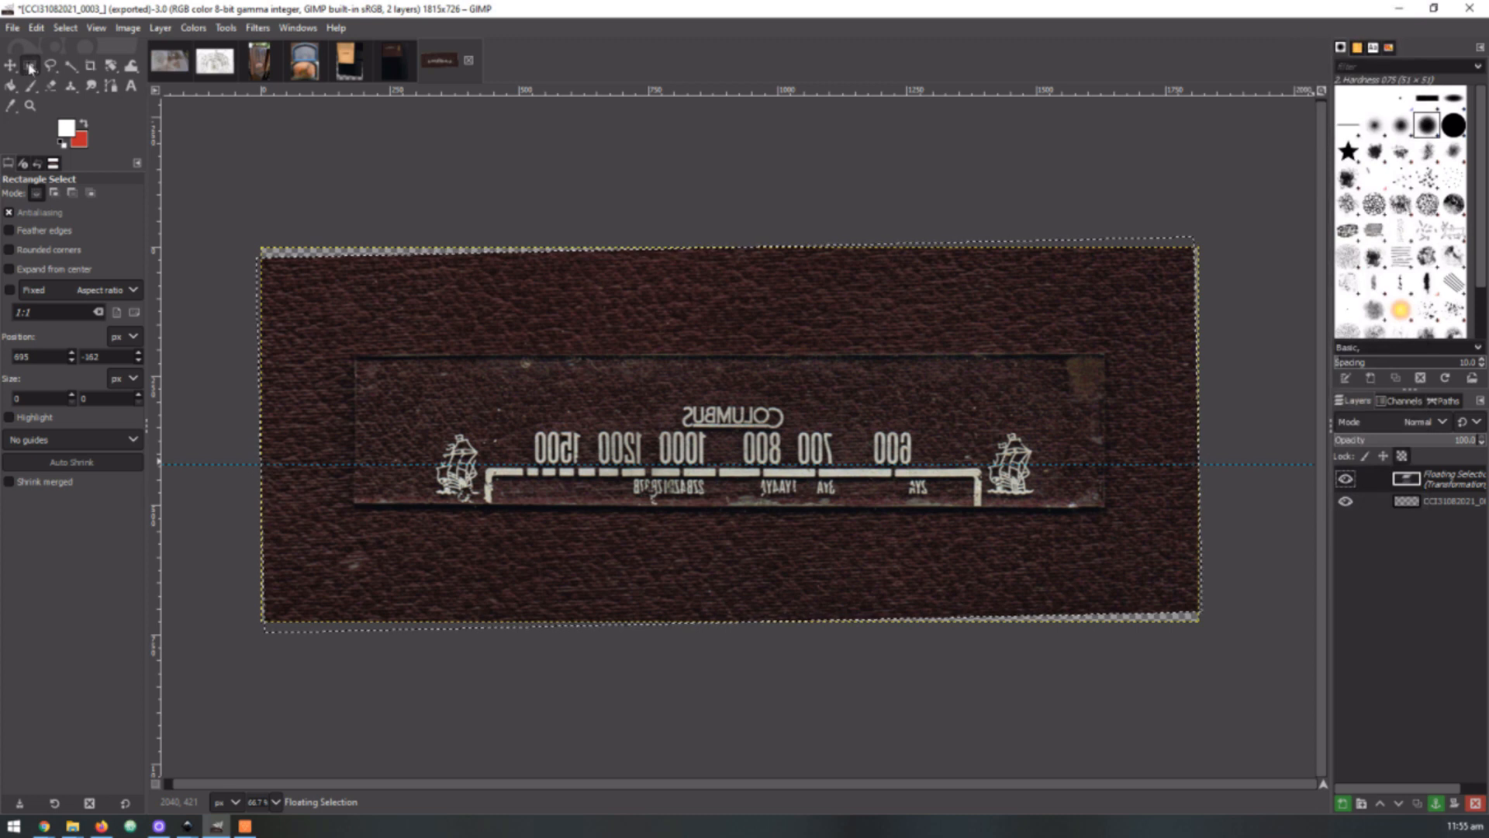
left_click(404, 180)
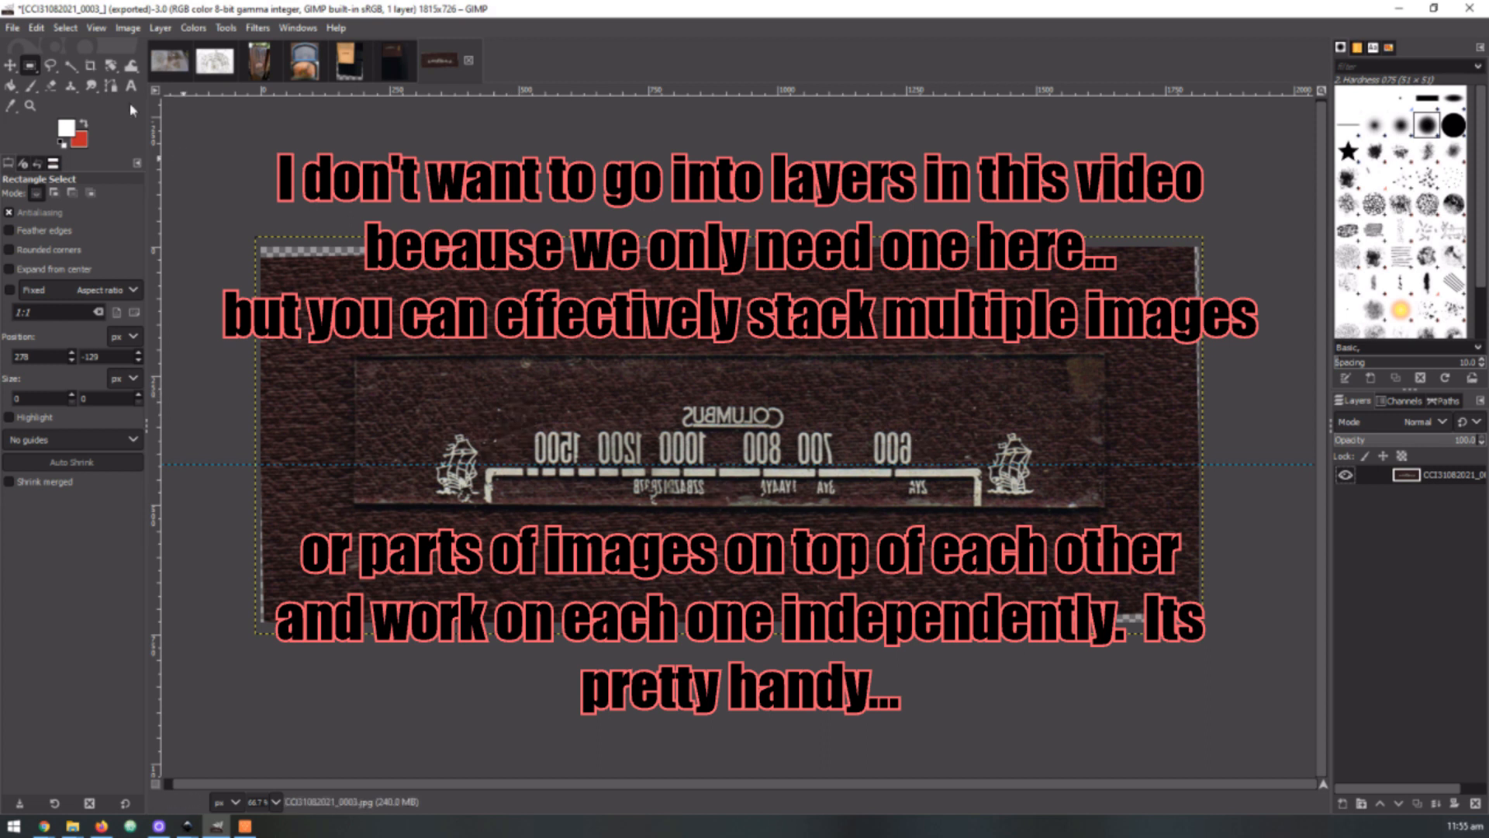
left_click_drag(341, 341, 1135, 538)
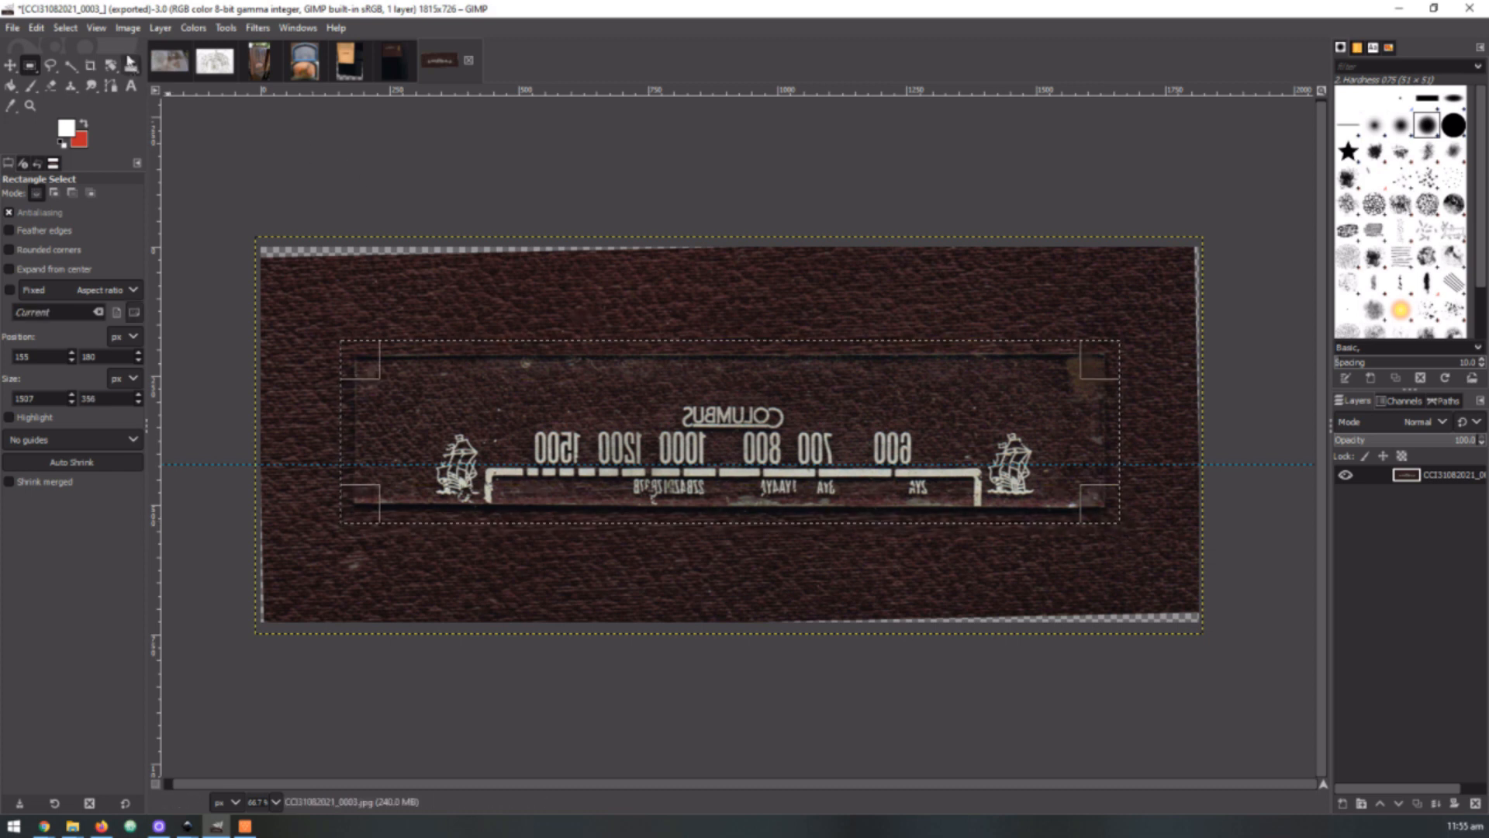
left_click(128, 28)
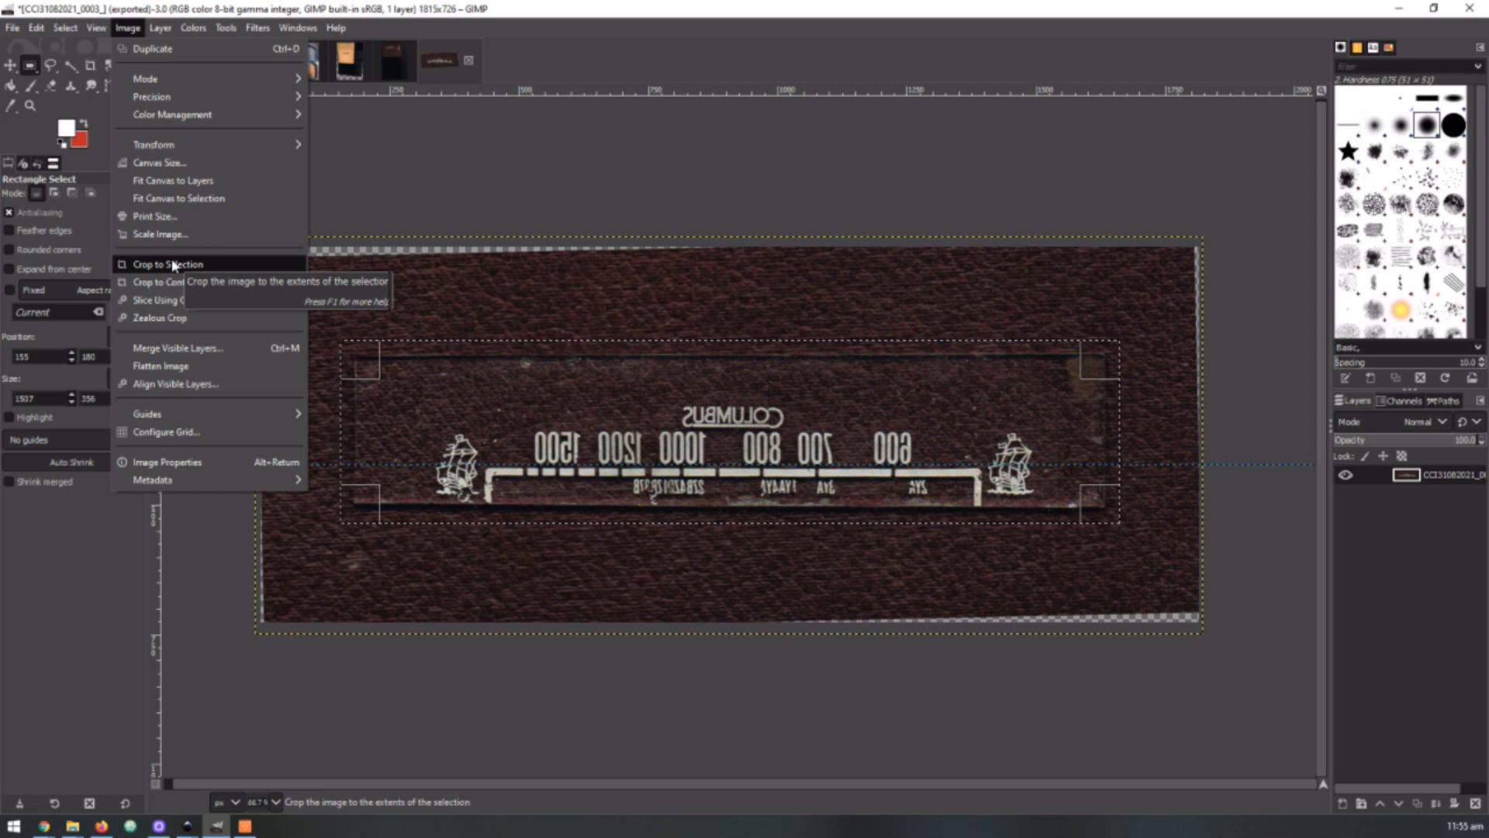
left_click(484, 134)
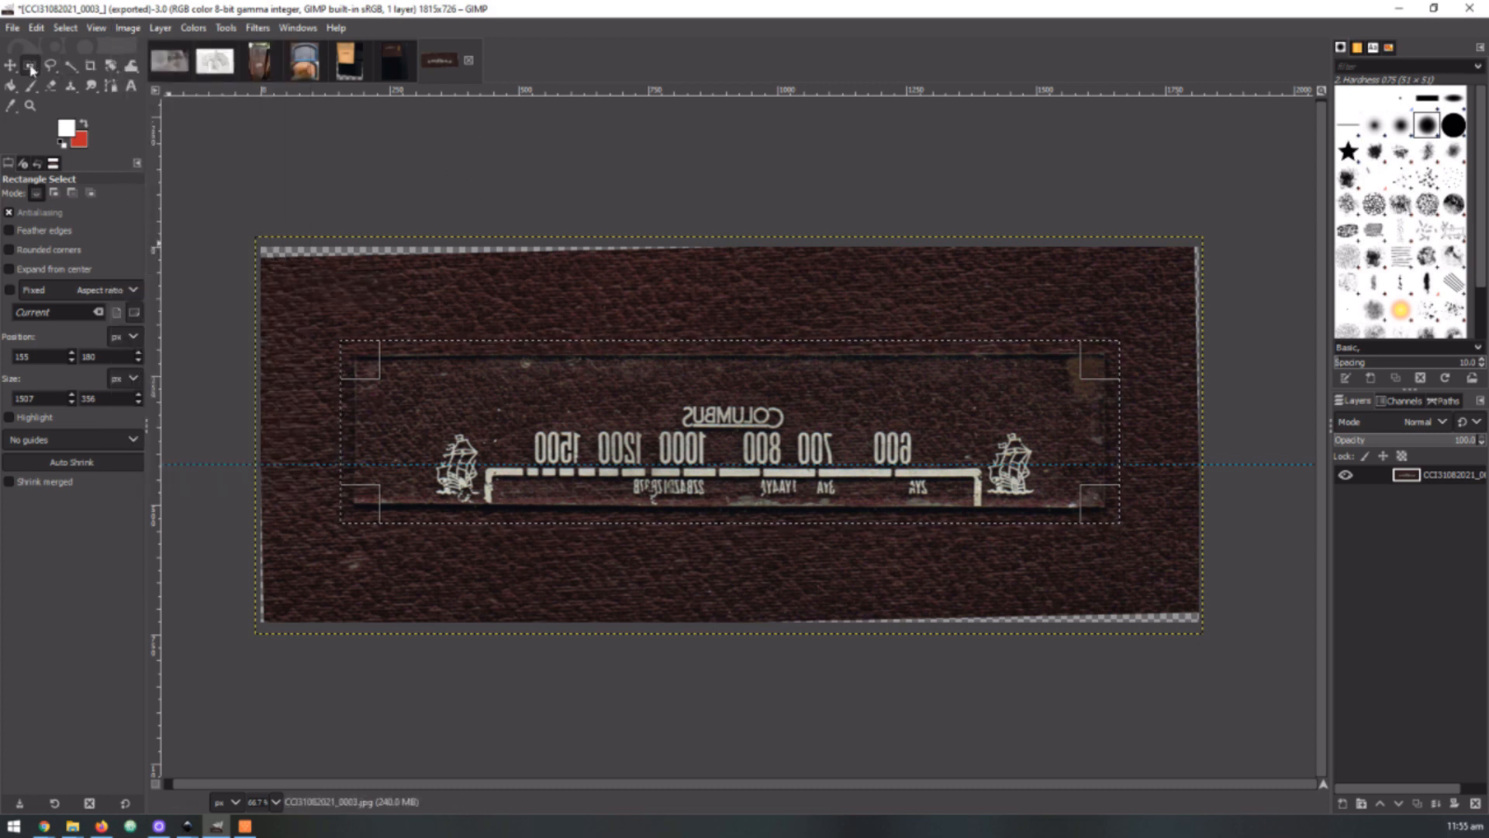
Select the glass dial plate with a rectangle of about 1459 × 304 px, fitting its corners to the plate's edges
left_click_drag(331, 327, 1124, 523)
left_click_drag(359, 351, 372, 371)
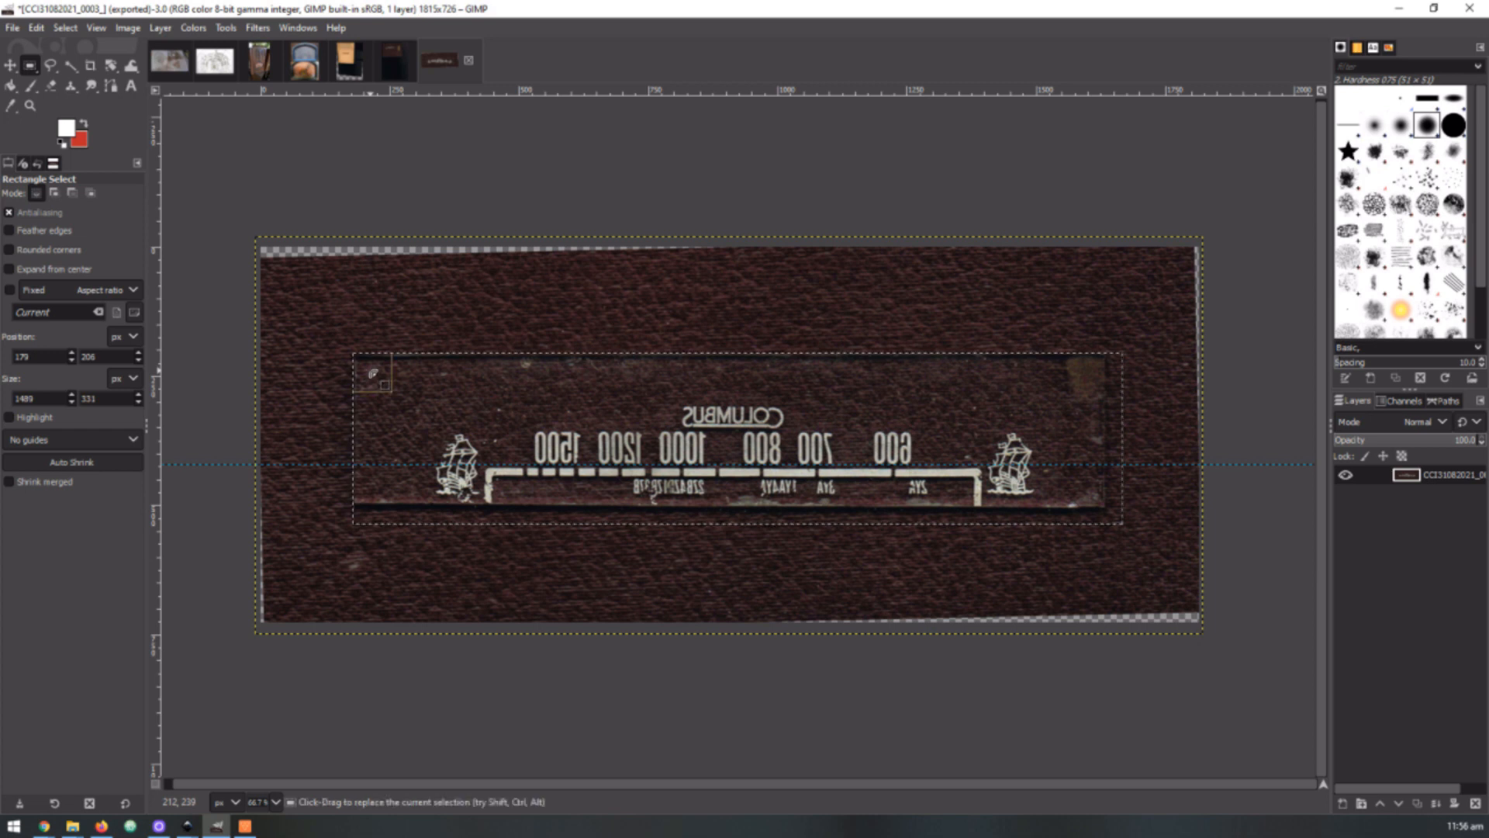
left_click_drag(1101, 513, 1079, 494)
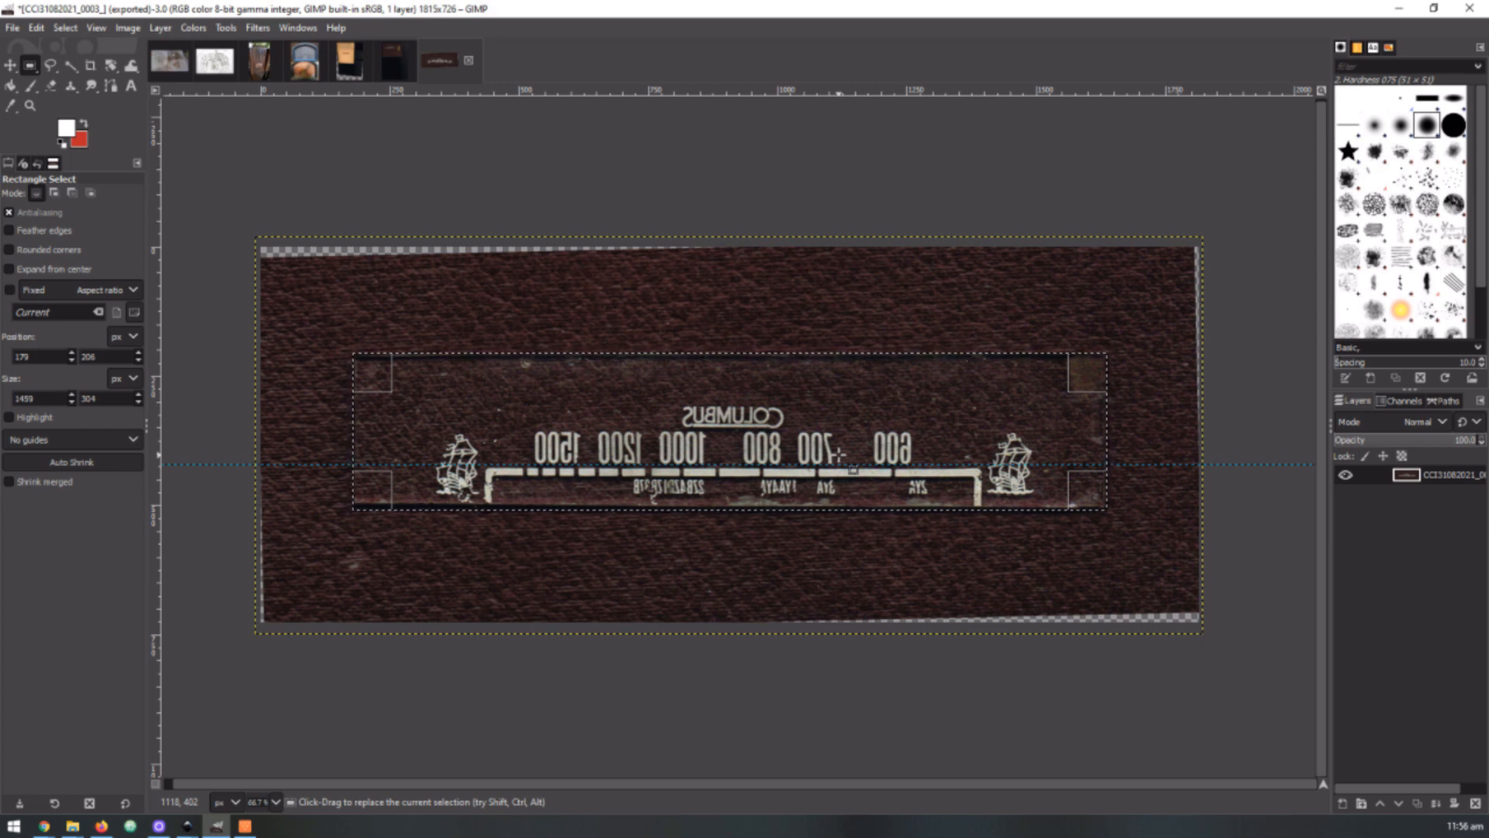
Crop the image to the rectangular selection around the glass dial plate
left_click(128, 29)
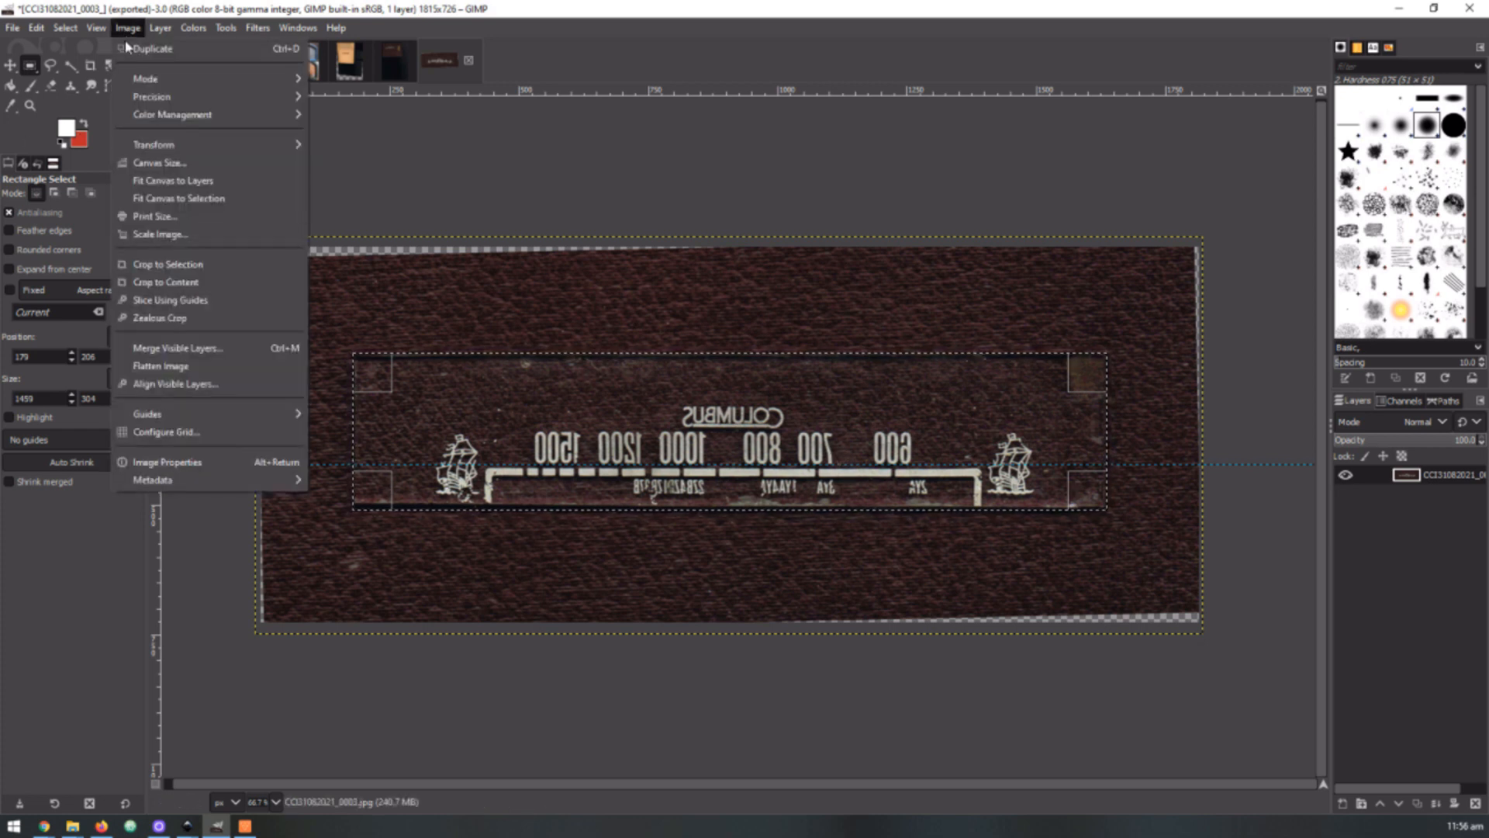
left_click(167, 266)
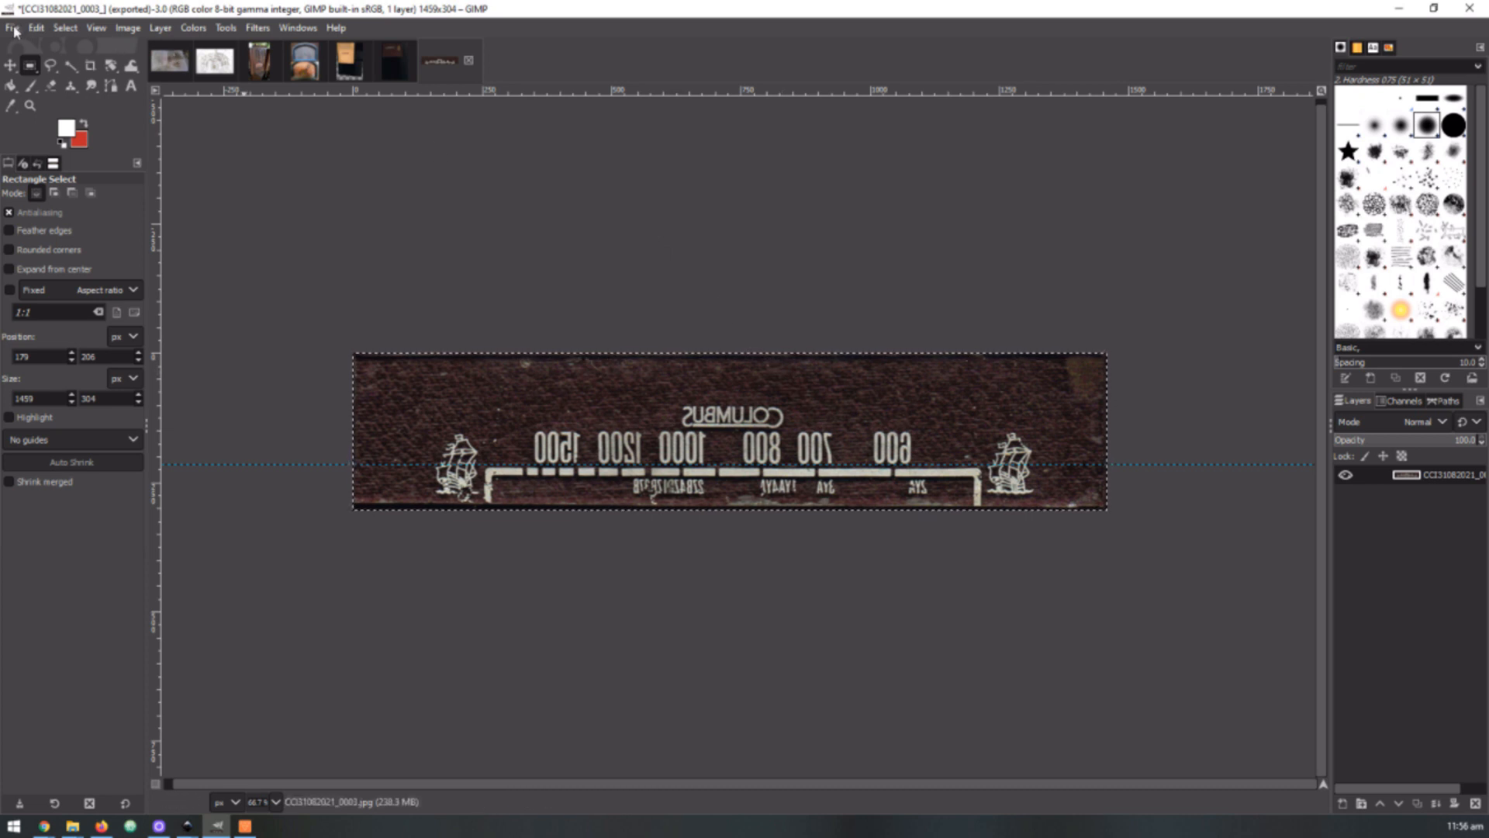
left_click(13, 28)
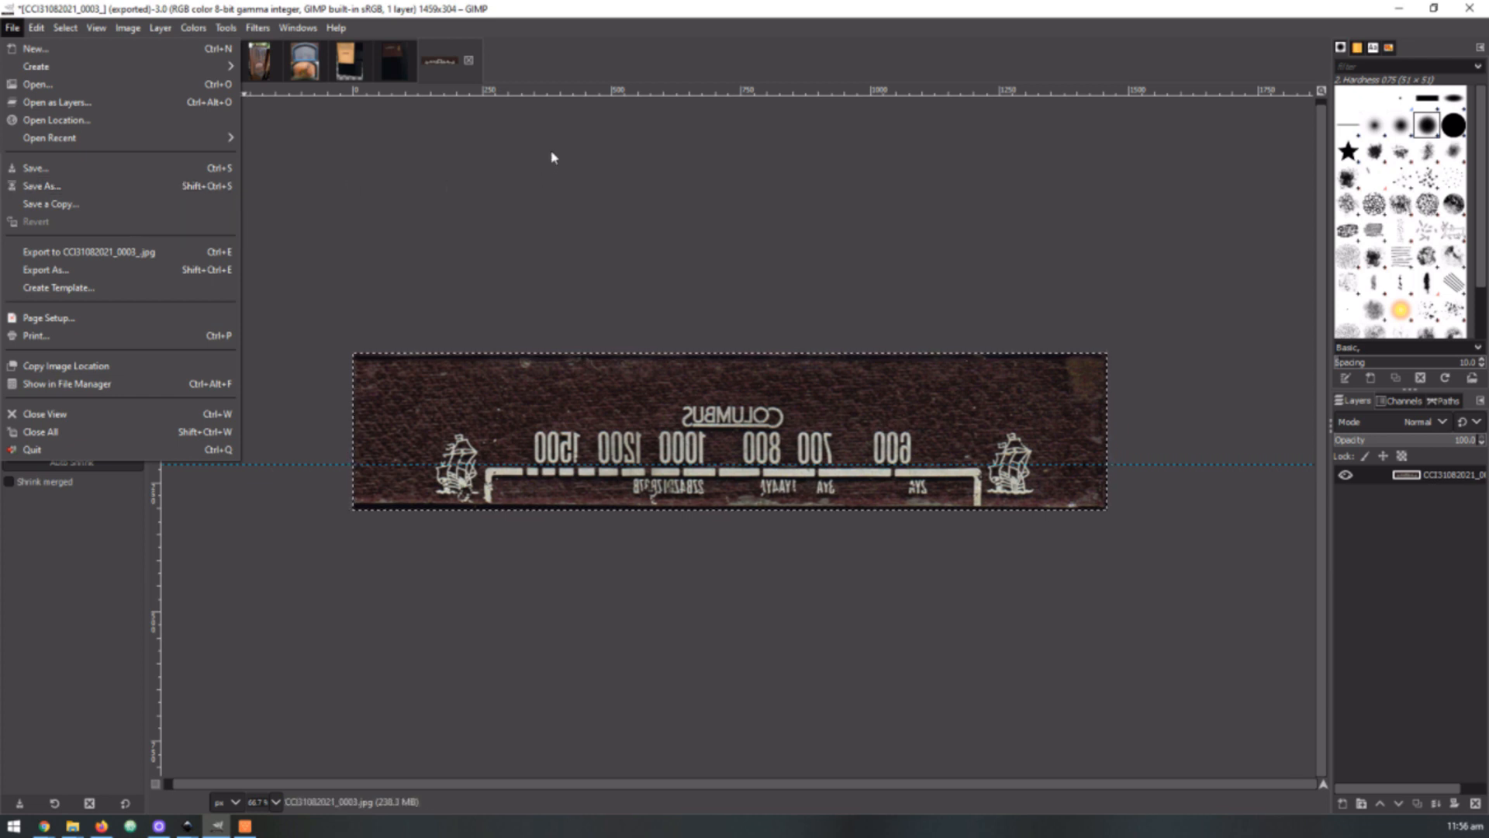
left_click(143, 168)
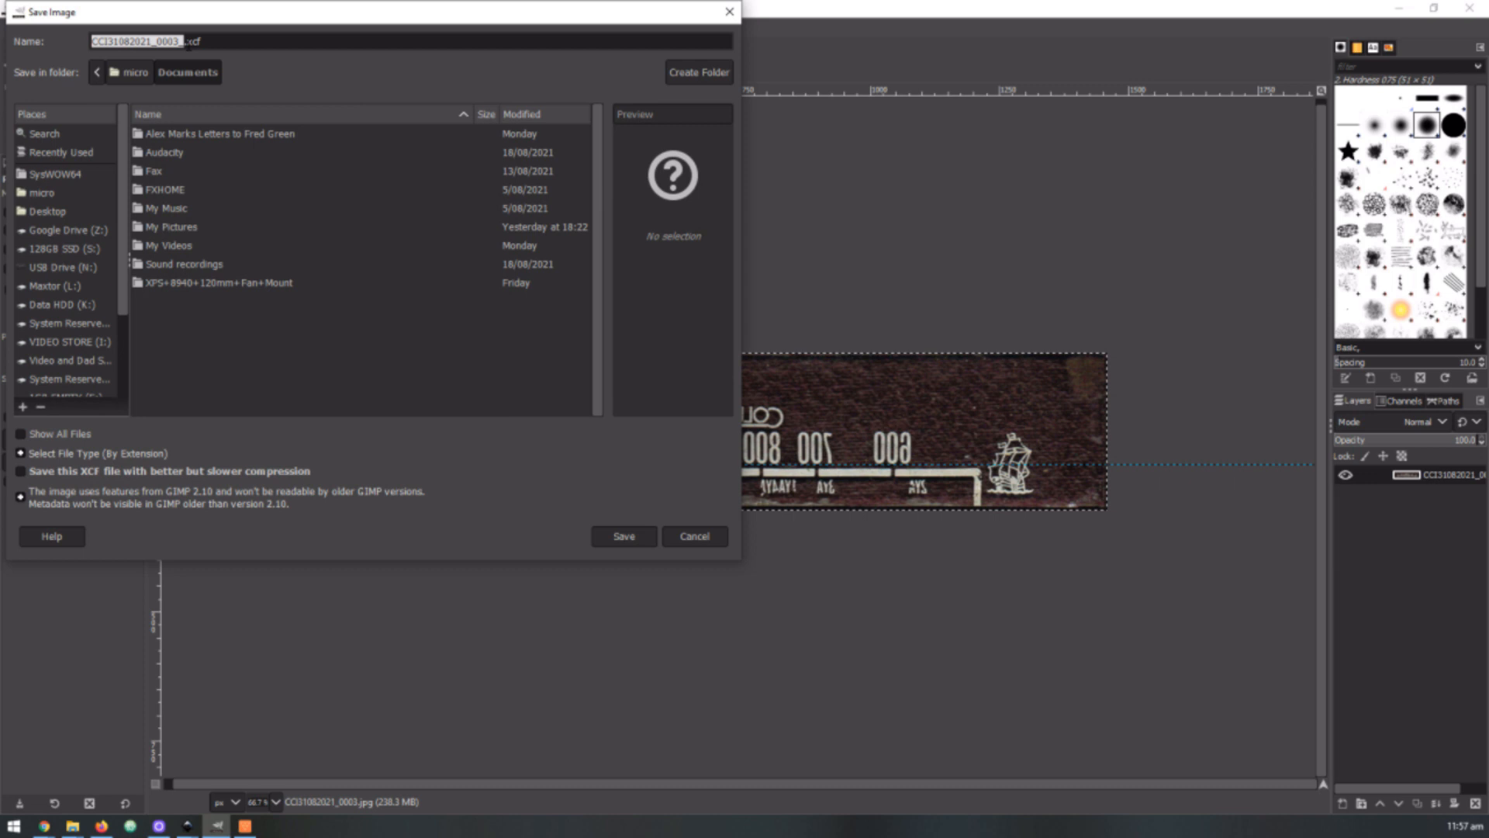
left_click_drag(204, 42, 187, 42)
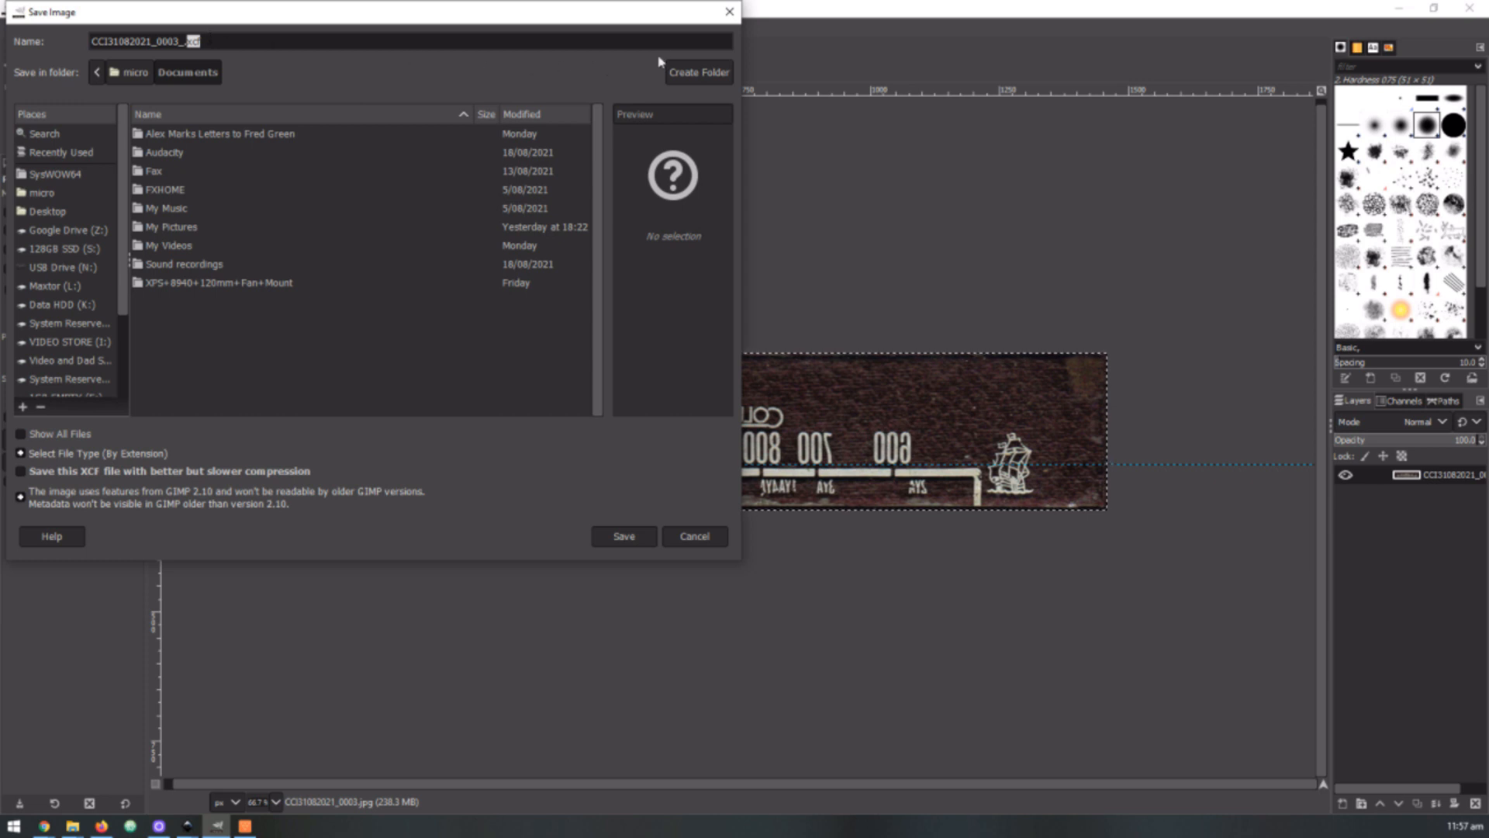
left_click(729, 12)
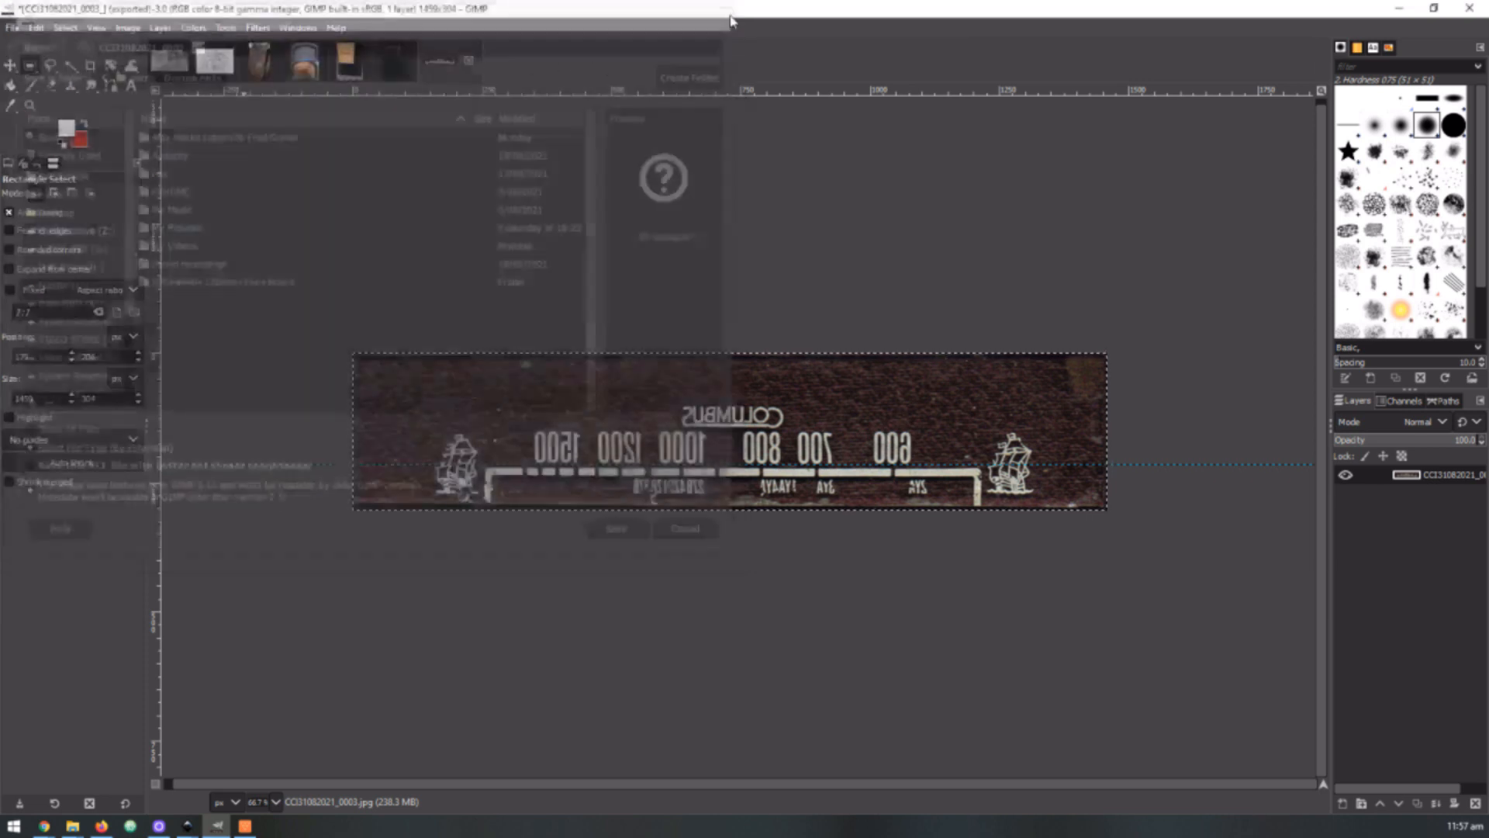
Export the cropped dial over the existing CCI31082021_0003_.jpg
left_click(13, 29)
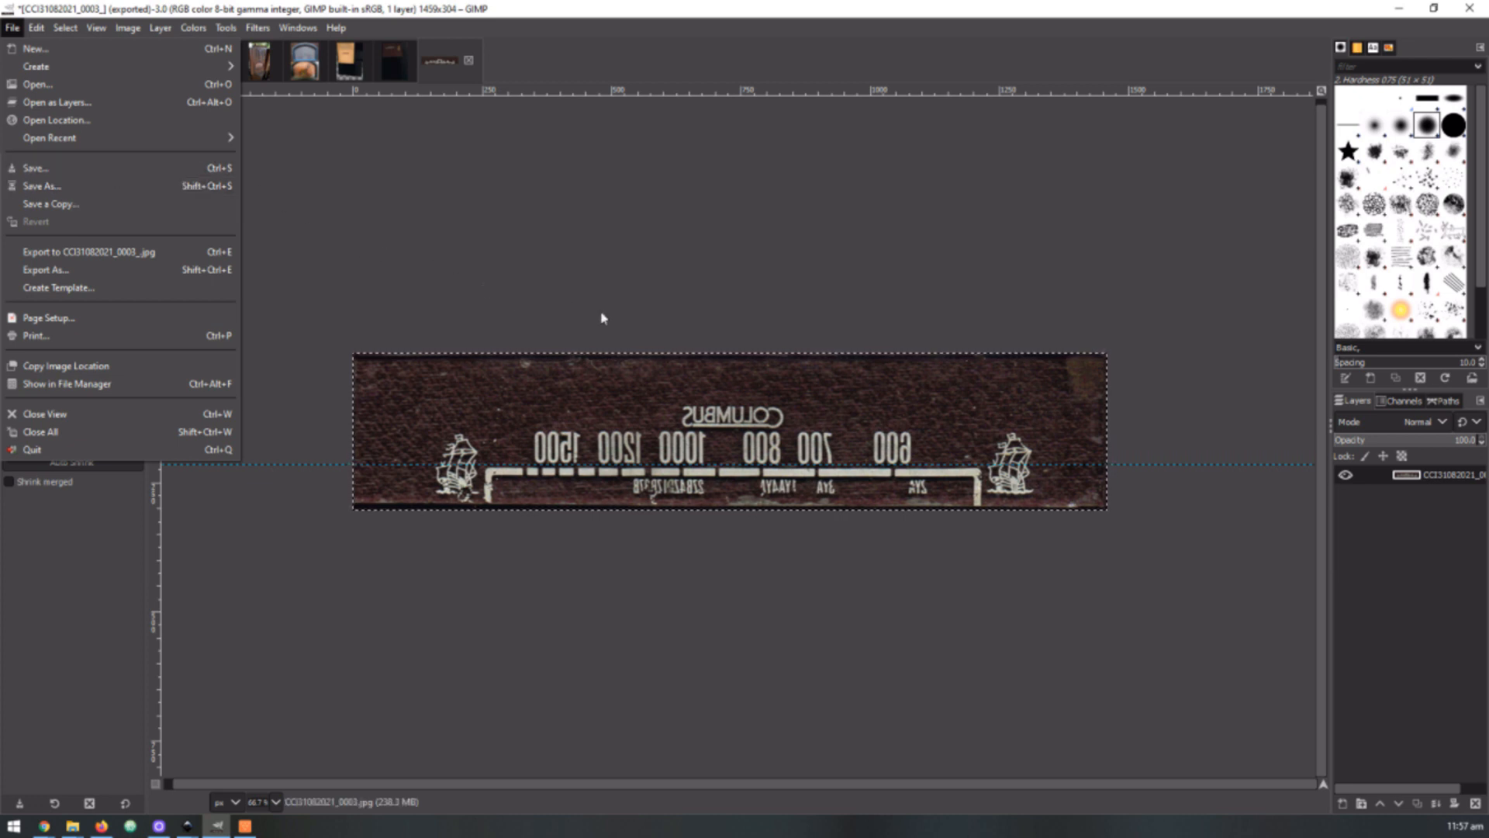
left_click(152, 253)
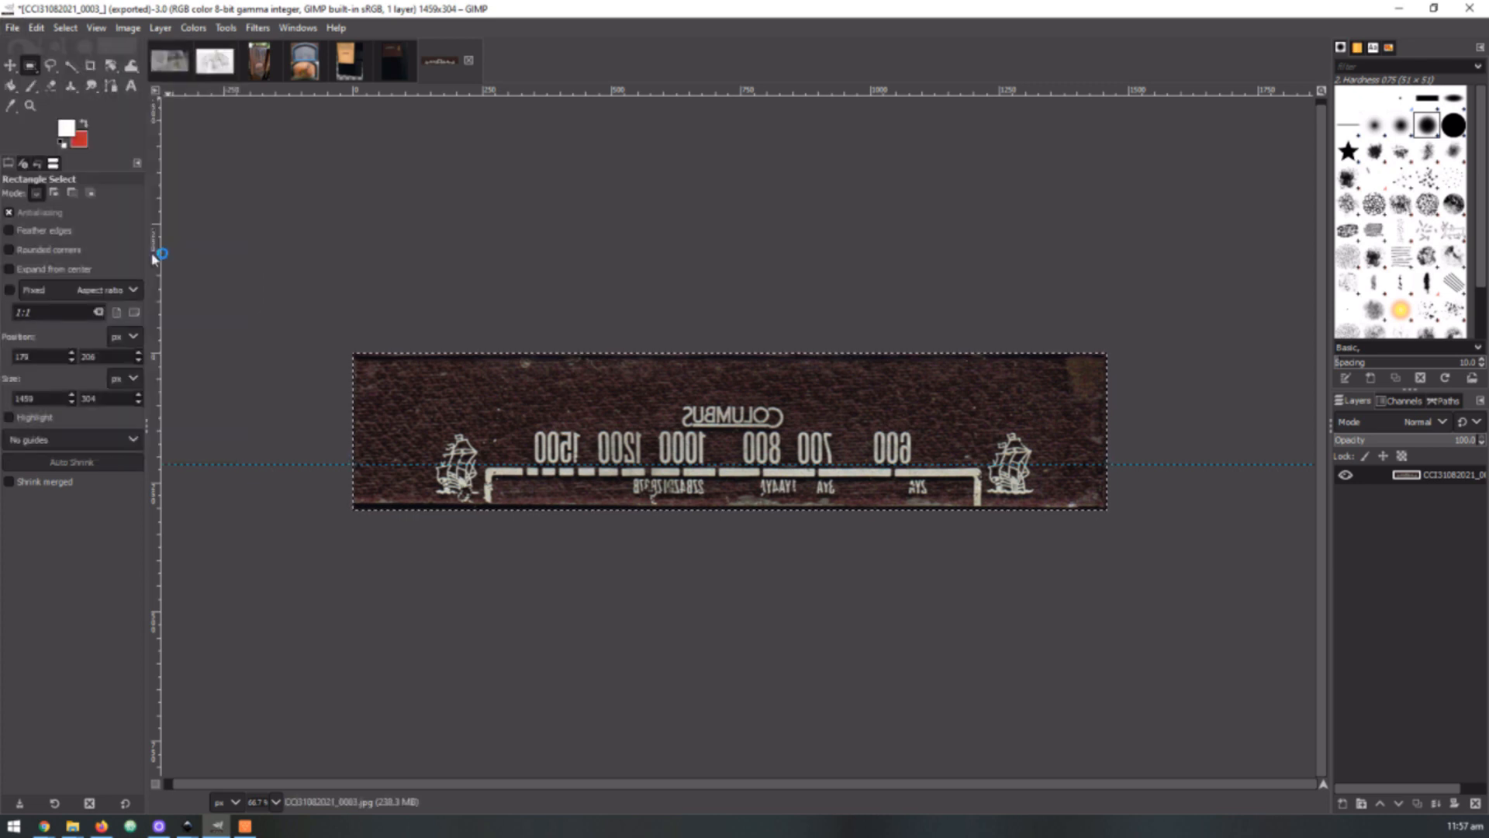
Start a separate JPEG export to the Model 6 folder, naming the file CCI31082021_0003__.jpg
left_click(12, 28)
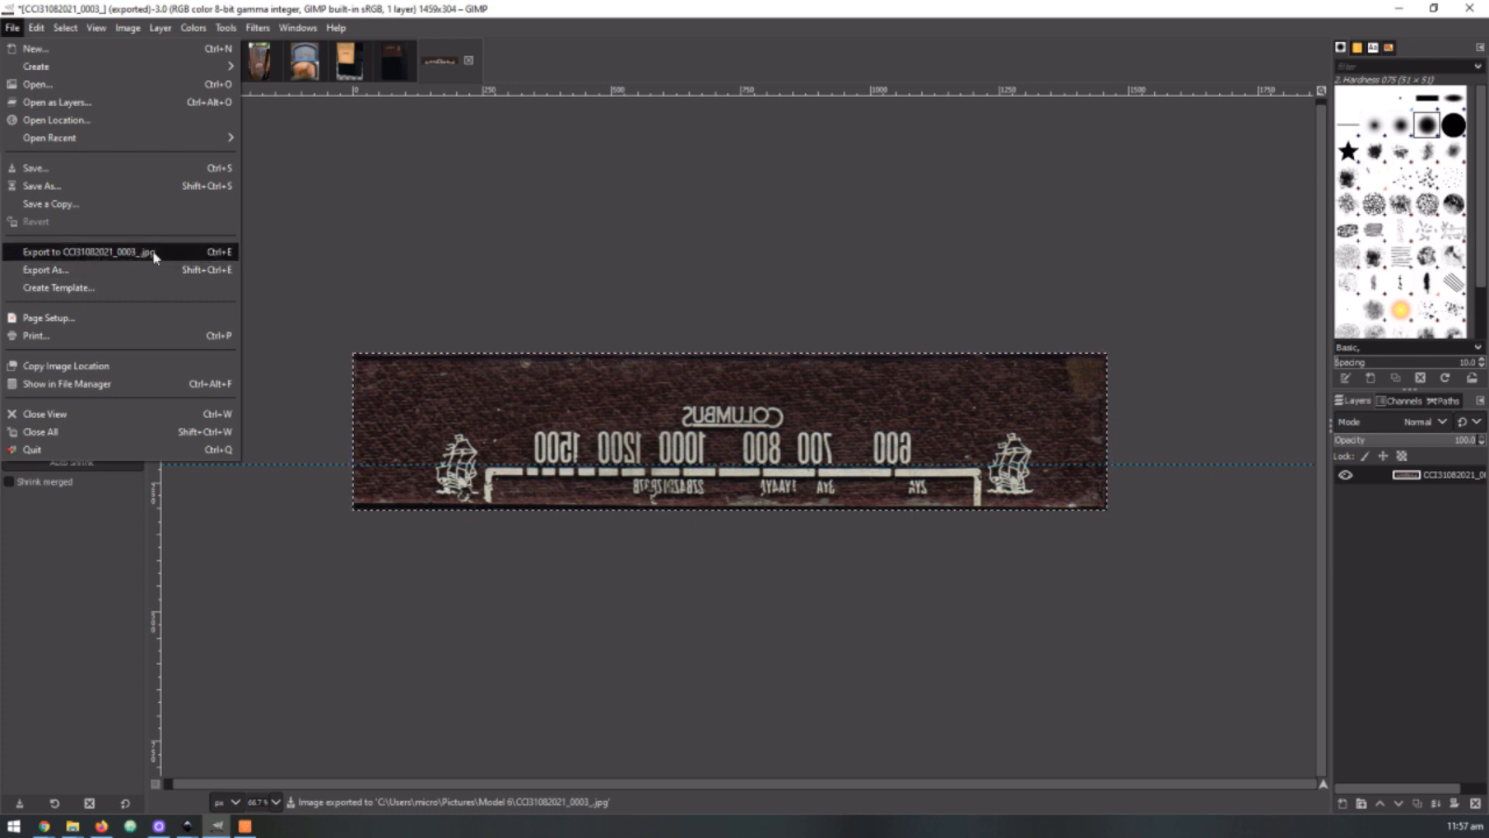
left_click(119, 275)
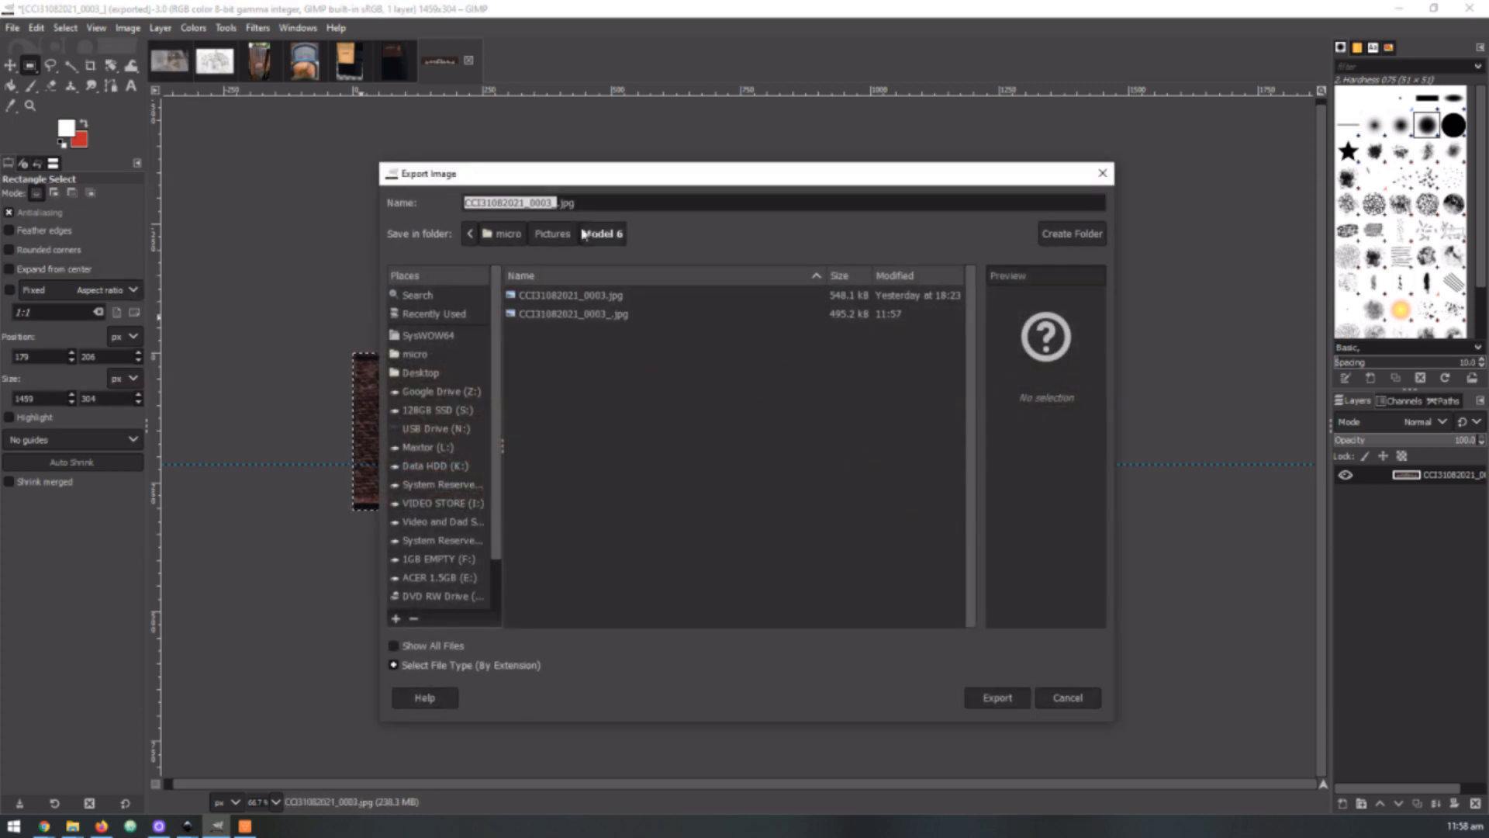
left_click(556, 202)
type("_")
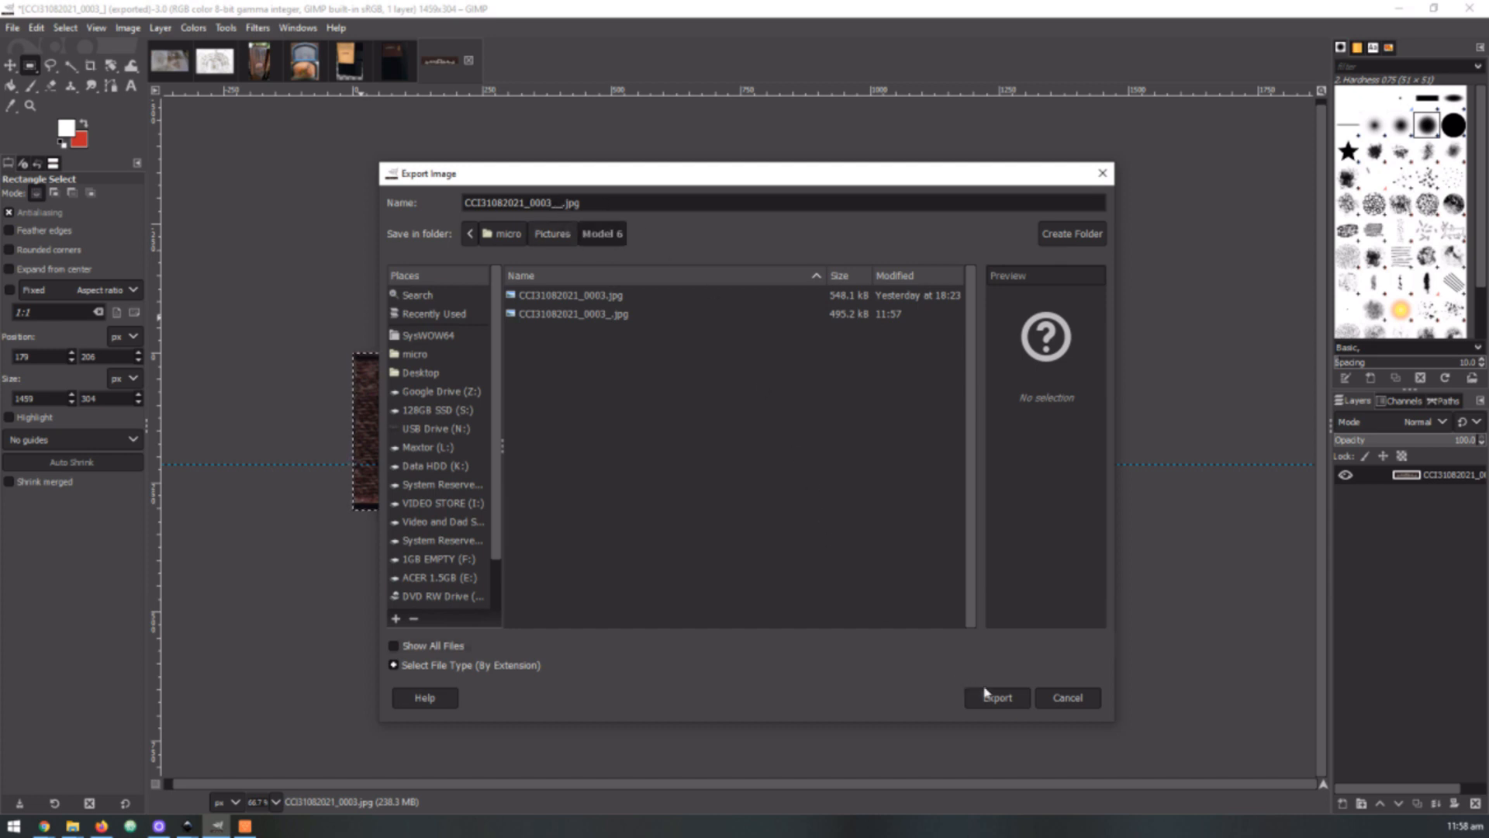
left_click(1006, 701)
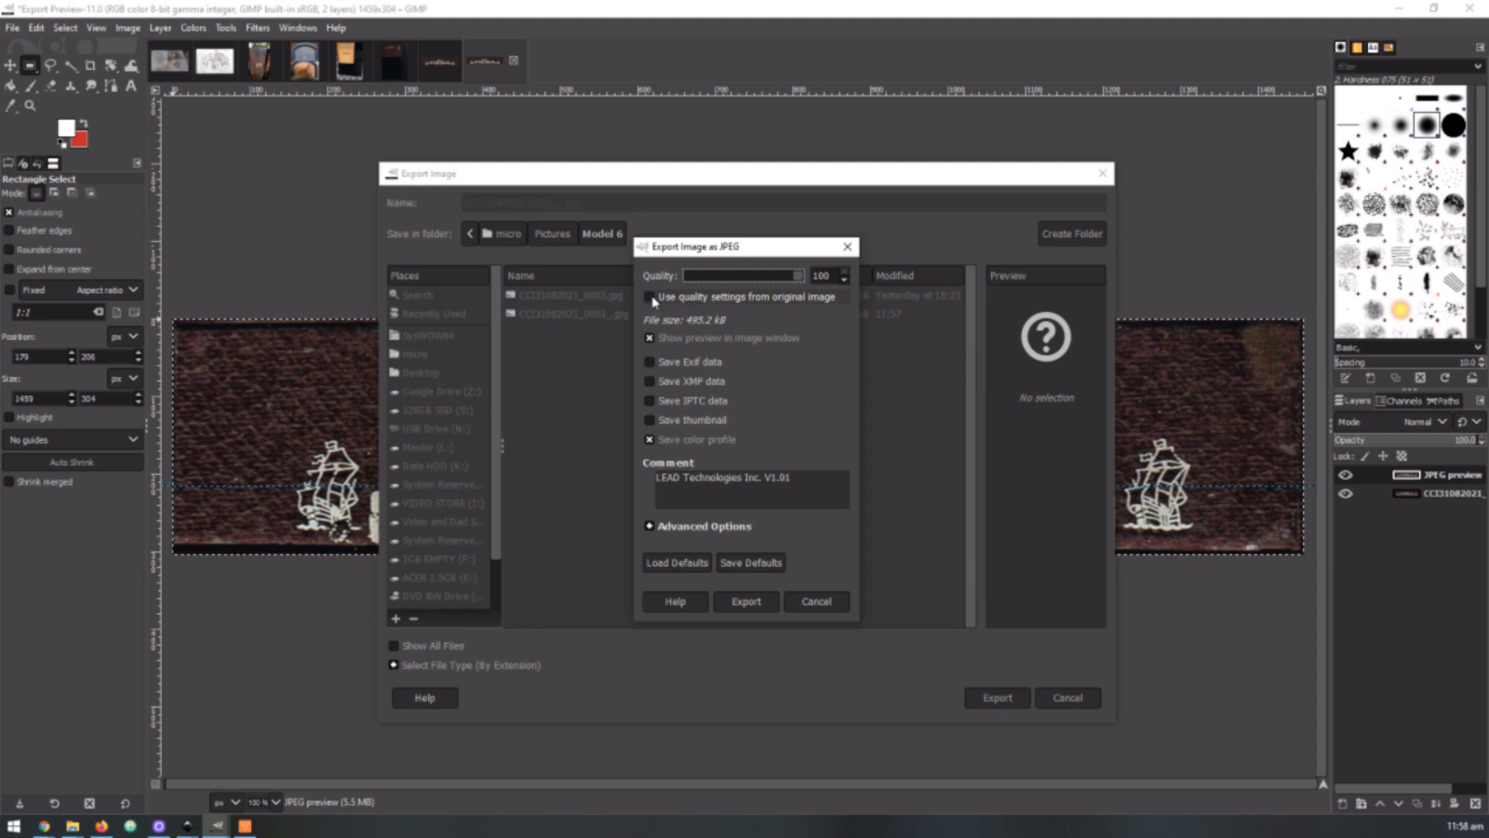
Try JPEG qualities of 0, 17 and 55 with the image preview enabled, and return the quality to 100
left_click(648, 340)
left_click(648, 340)
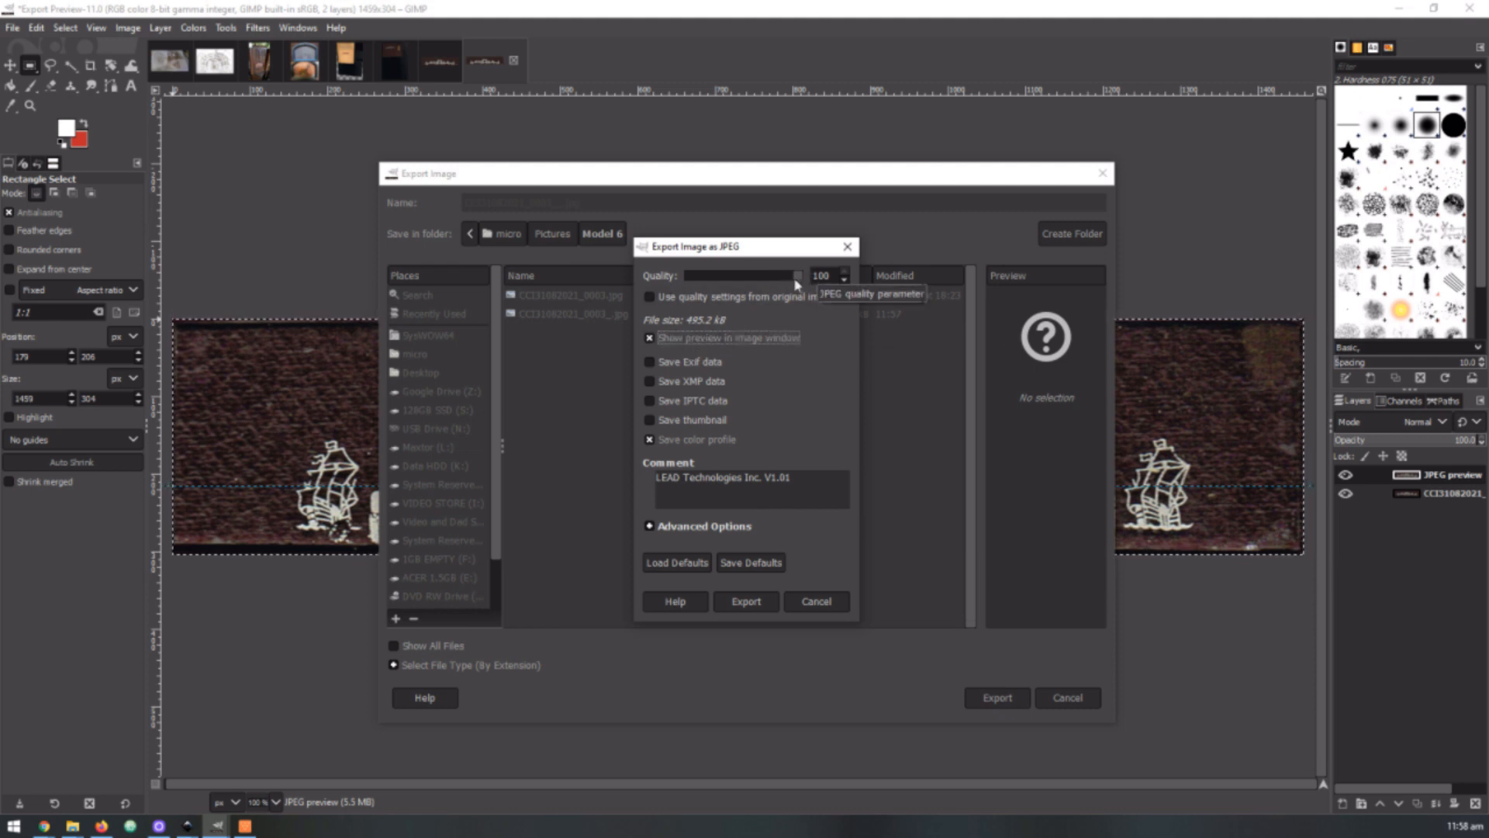
left_click_drag(798, 277, 686, 277)
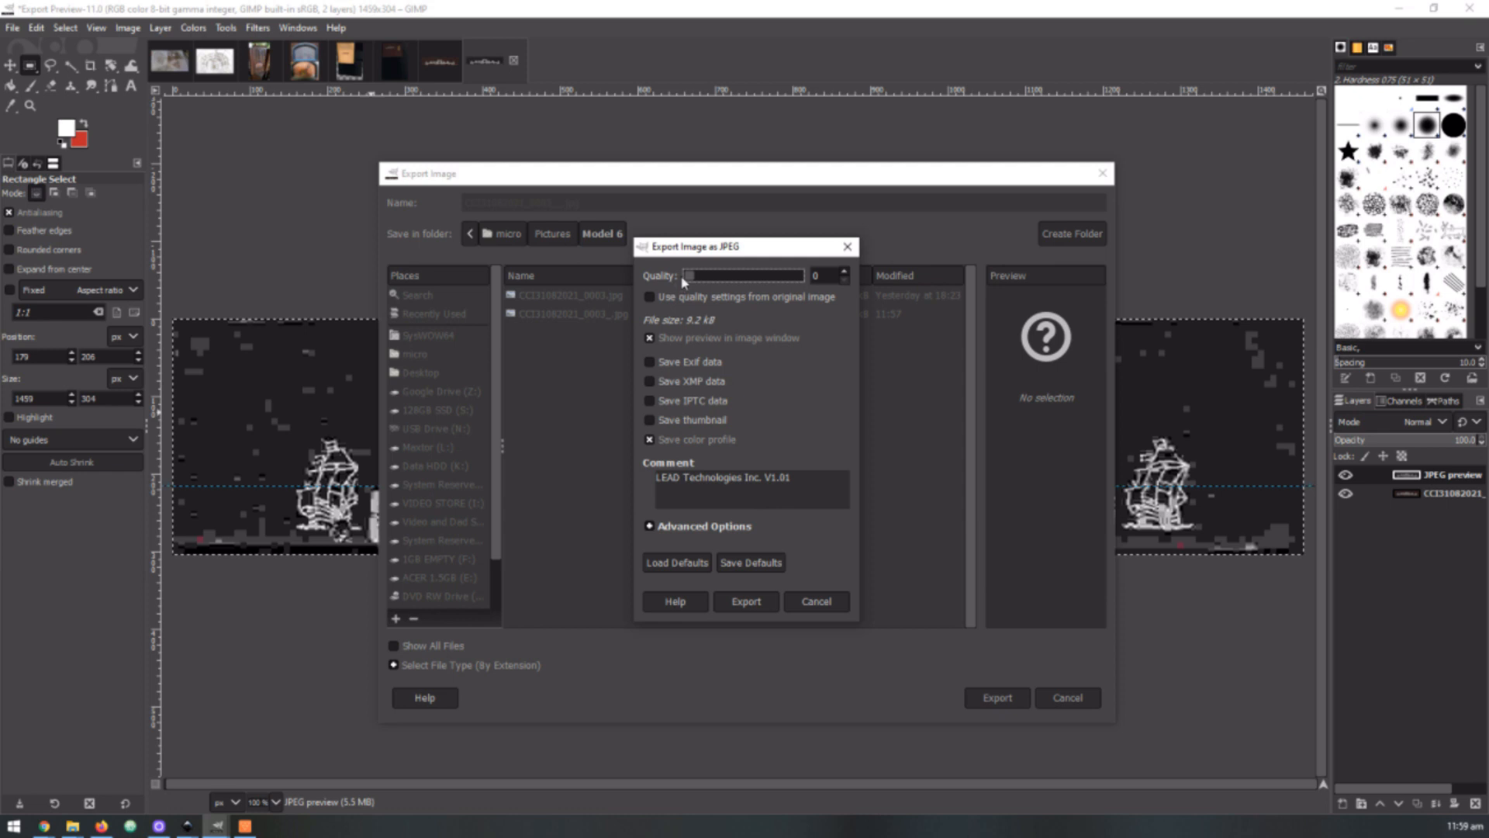
left_click_drag(692, 277, 708, 282)
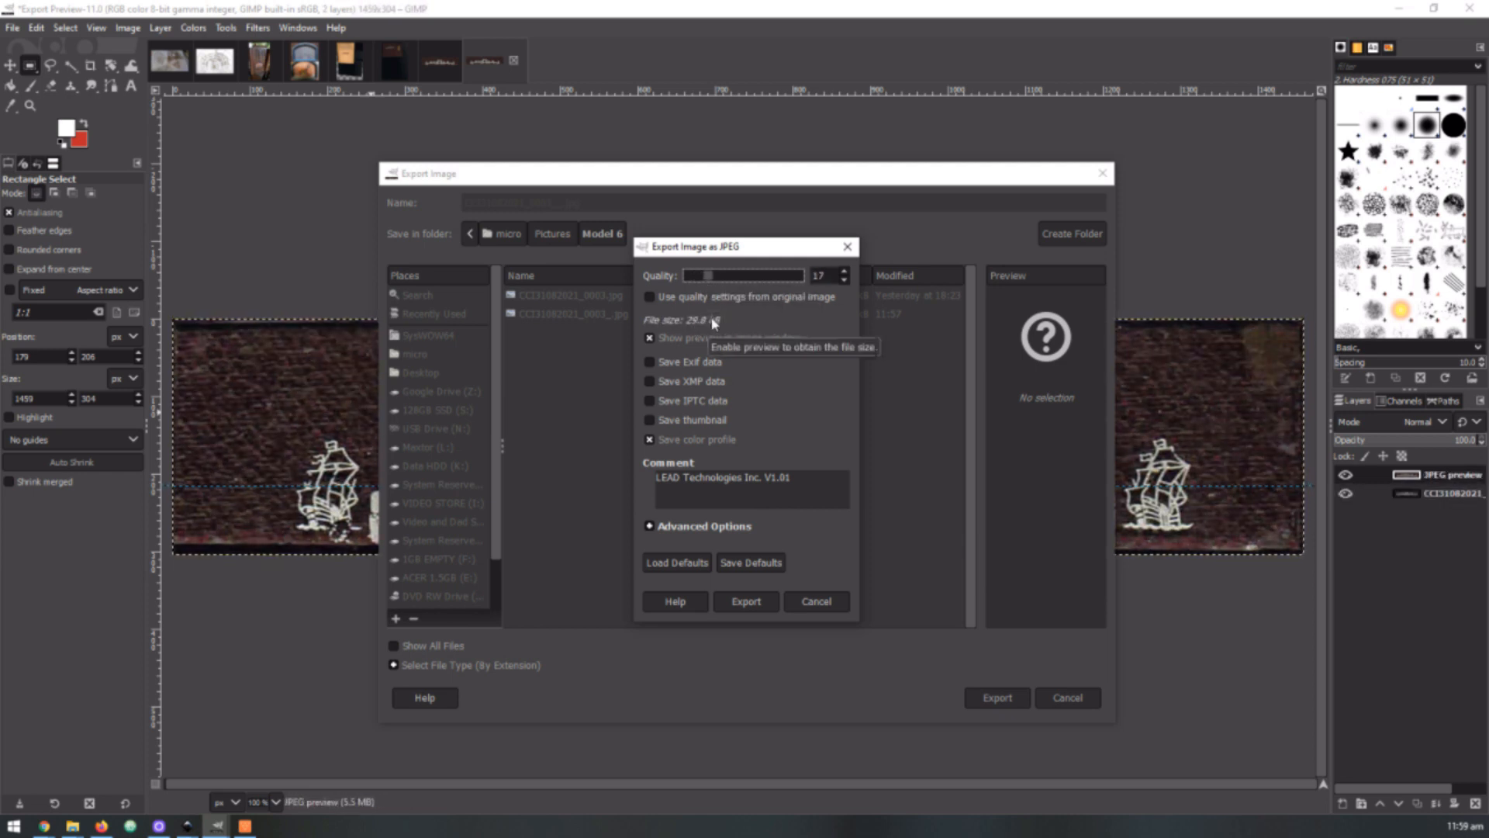
left_click_drag(708, 283, 736, 284)
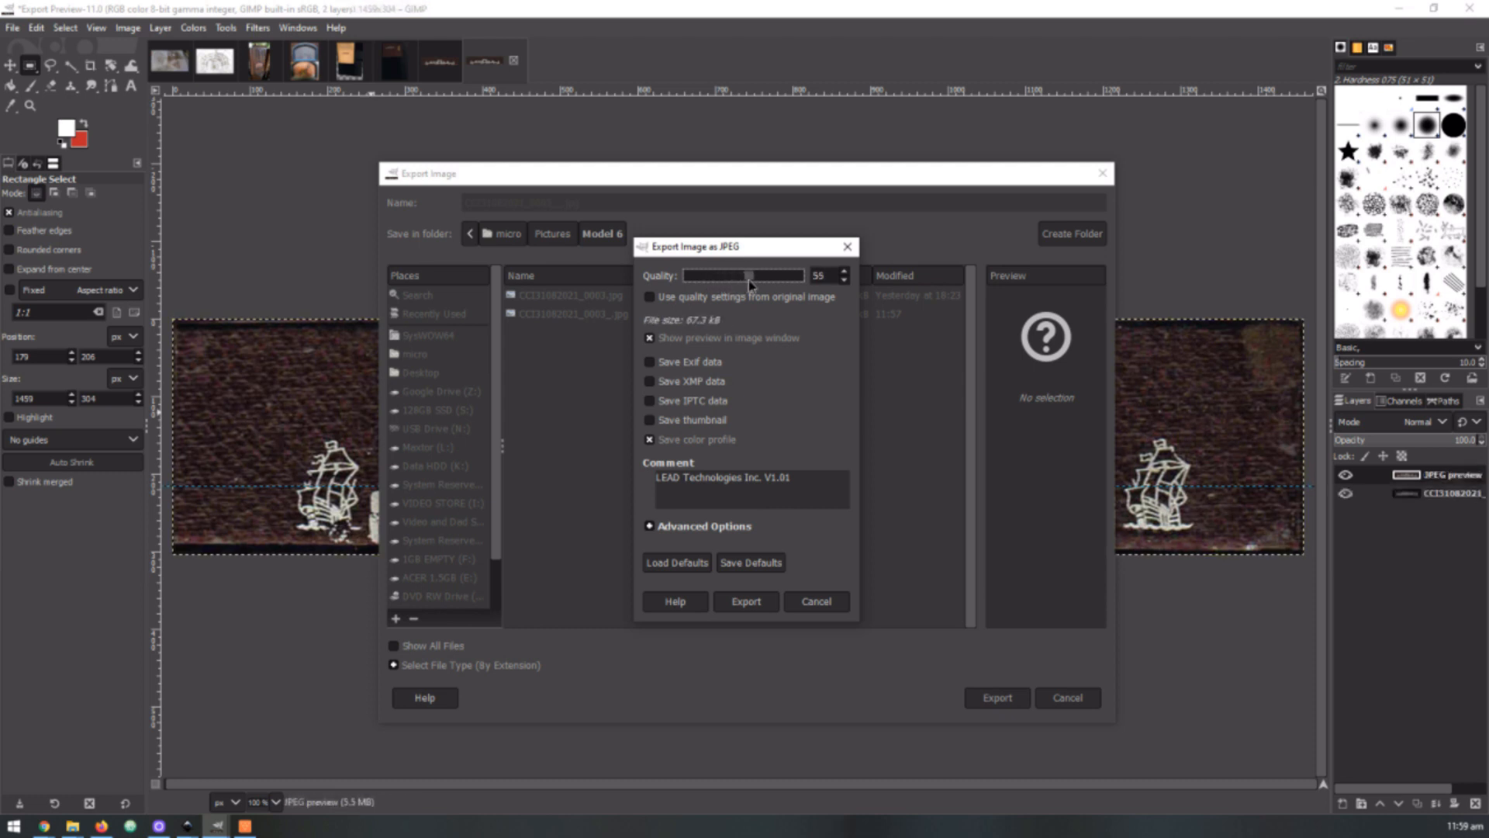
left_click_drag(747, 281, 767, 286)
left_click_drag(767, 277, 814, 280)
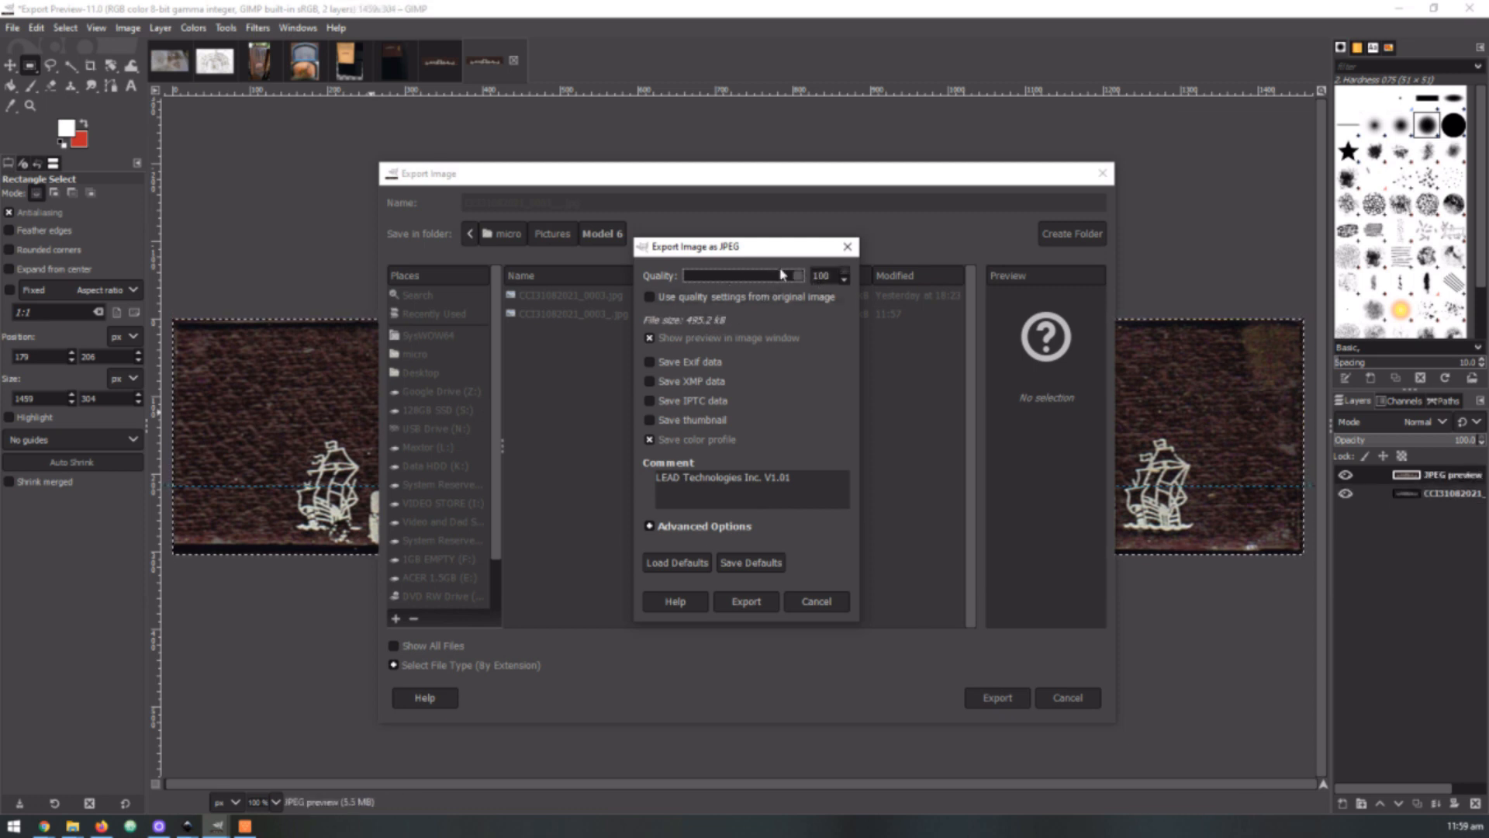
mouse_move(795, 279)
left_mouse_down()
mouse_move(763, 284)
mouse_move(819, 295)
left_mouse_up()
Turn off saving the color profile, keep Exif data excluded, and complete the JPEG export
left_click(676, 439)
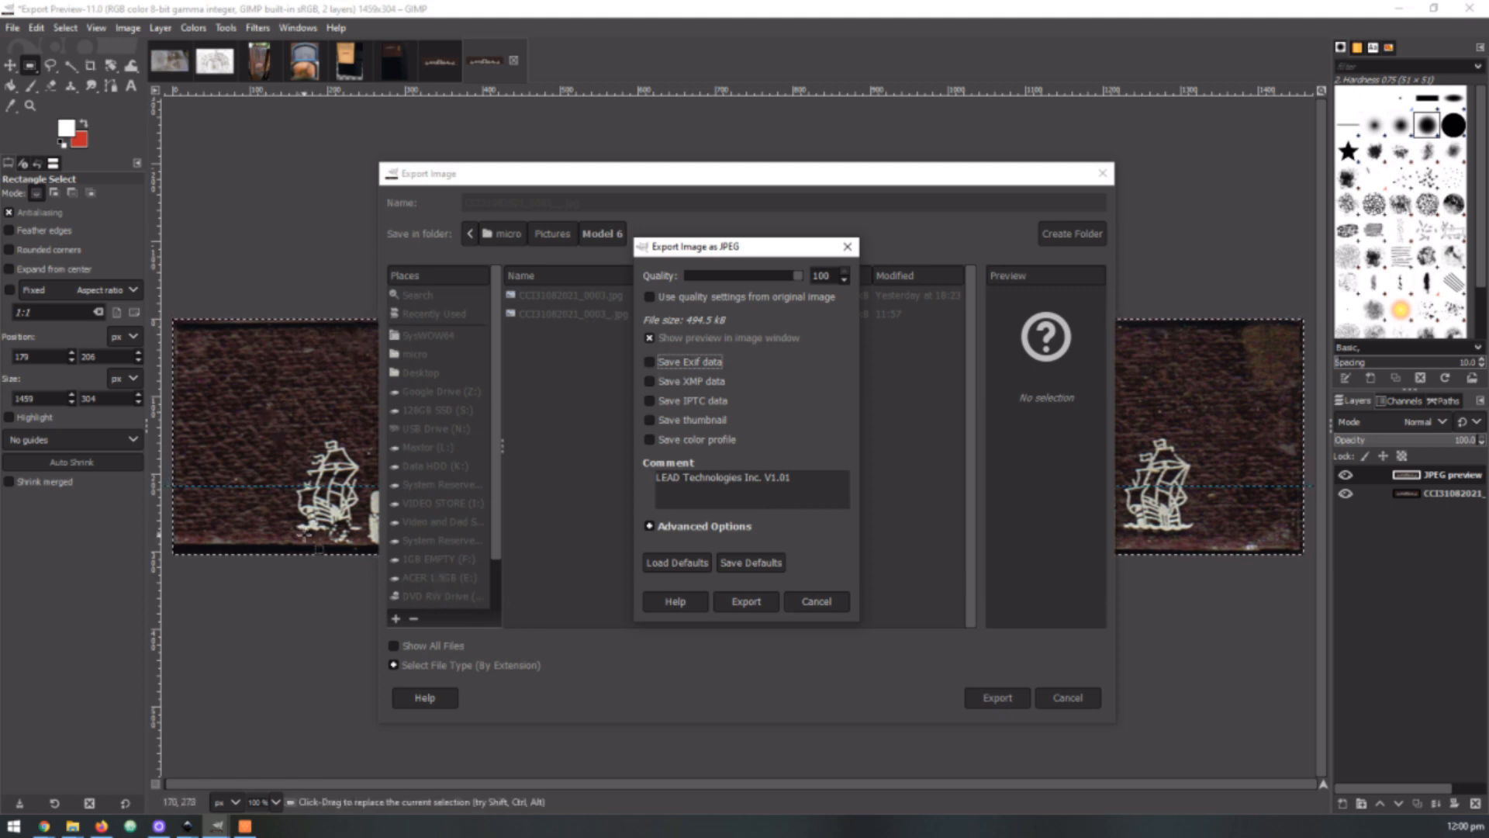
left_click(652, 362)
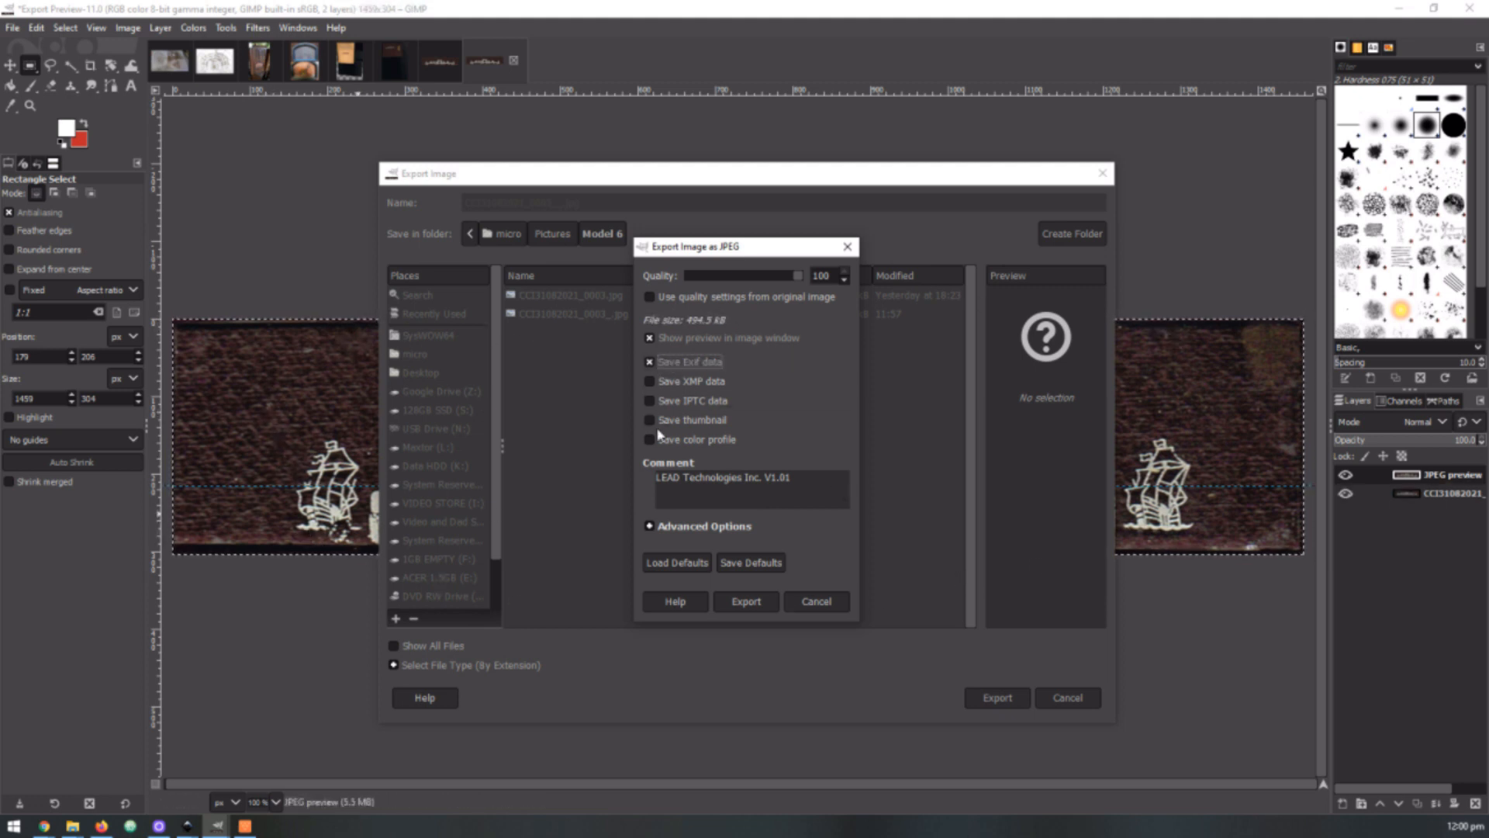
left_click(650, 363)
left_click(745, 601)
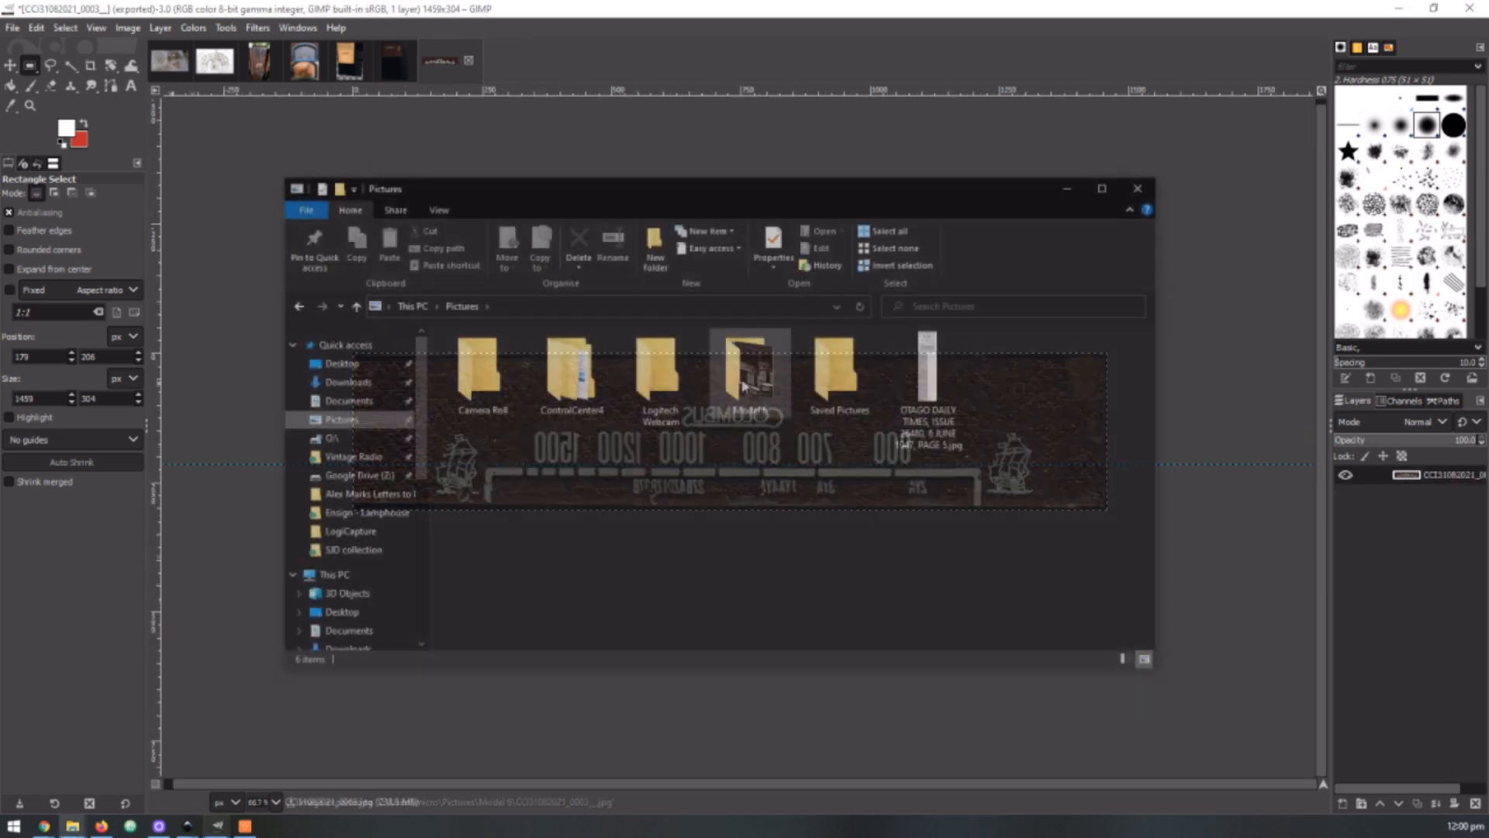
Open CCI31082021_0003__.jpg from the Model 6 folder in File Explorer, examine the cropped dial at different magnifications, and close the photo viewer
double_click(743, 380)
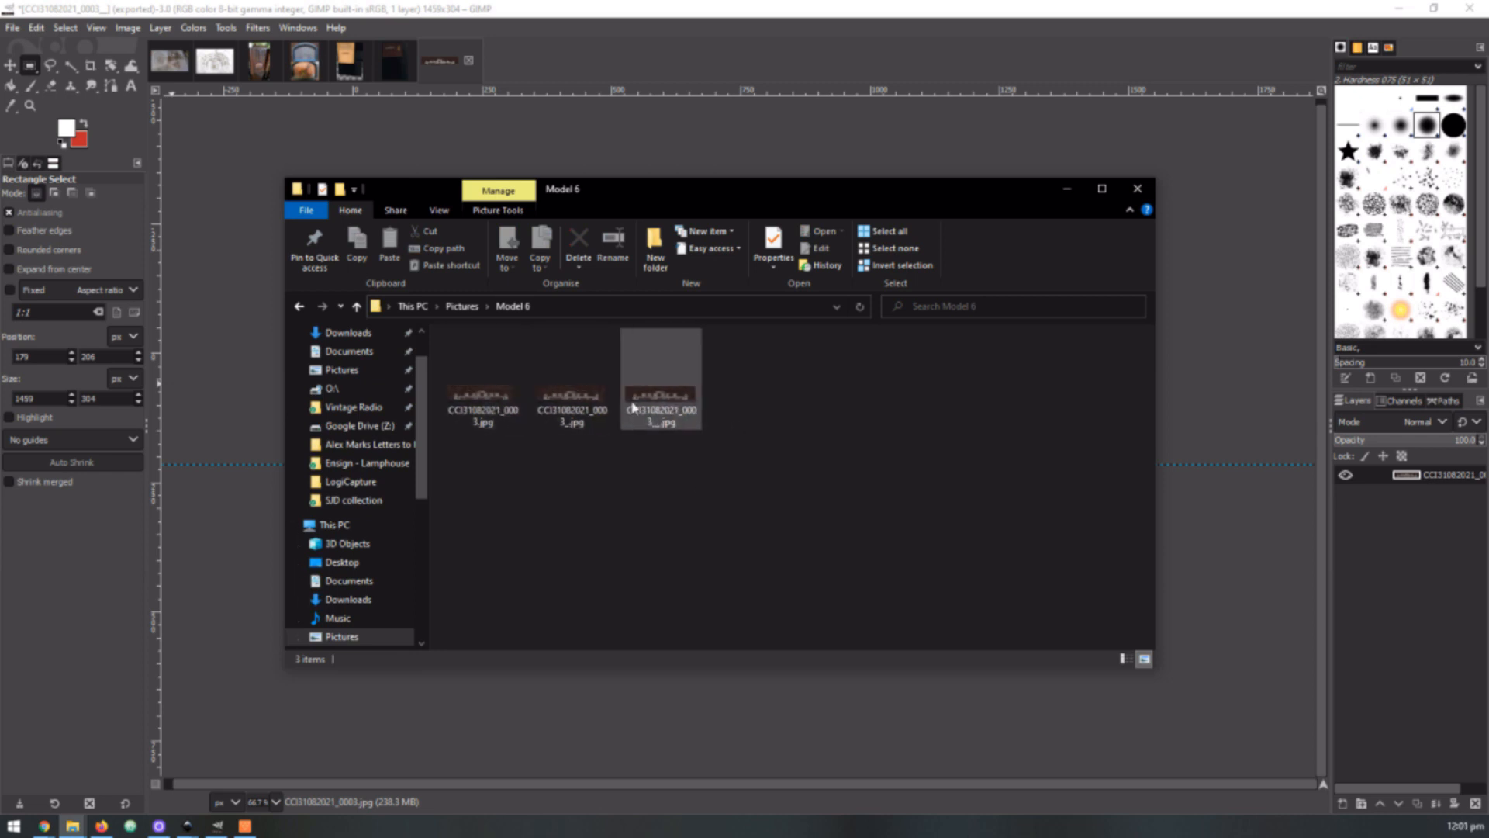
double_click(650, 405)
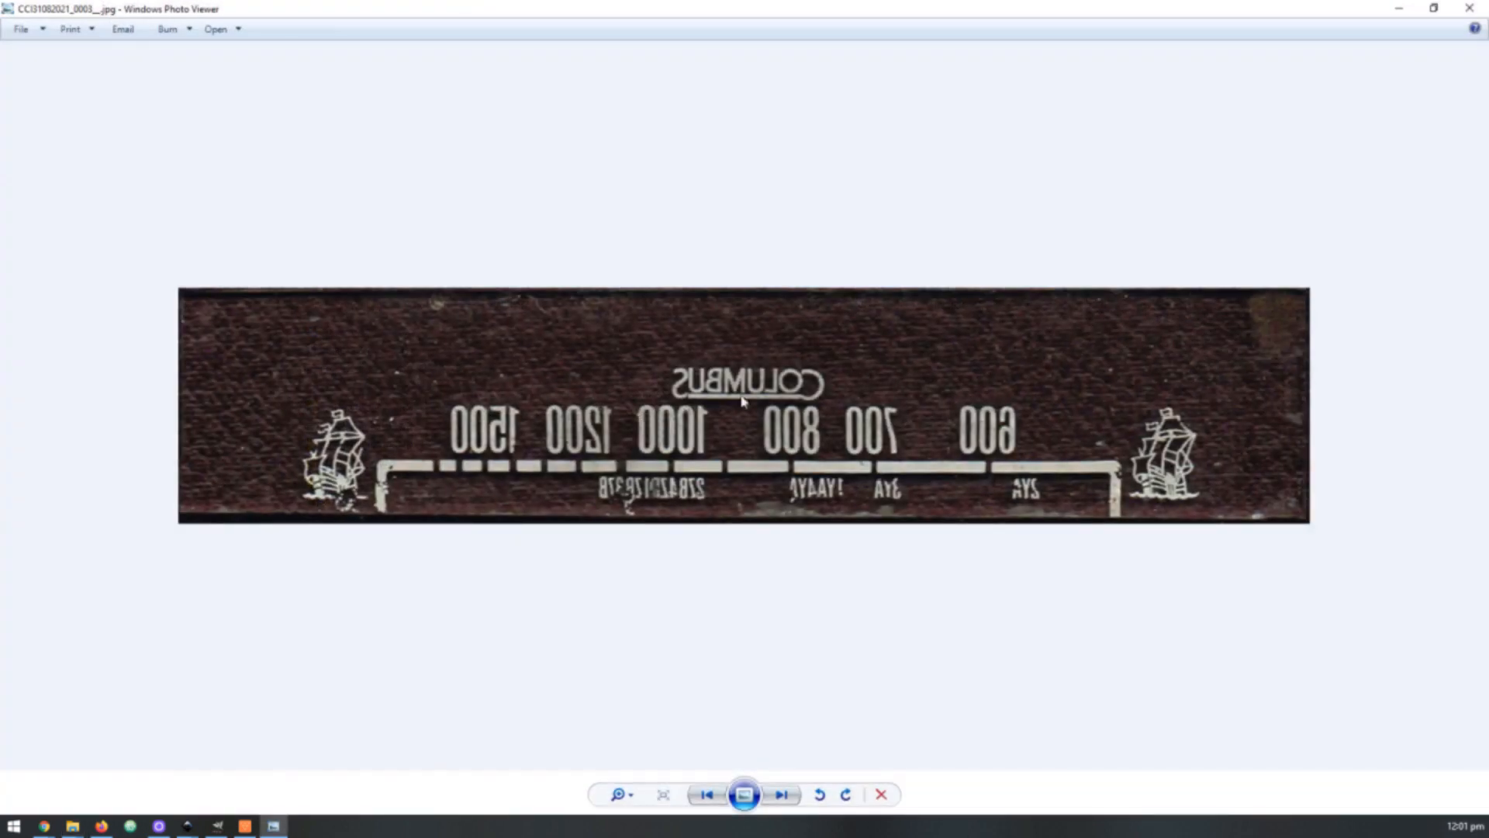
scroll(826, 419, "up", 2)
scroll(823, 418, "down", 1)
scroll(824, 419, "down", 2)
left_click(1469, 9)
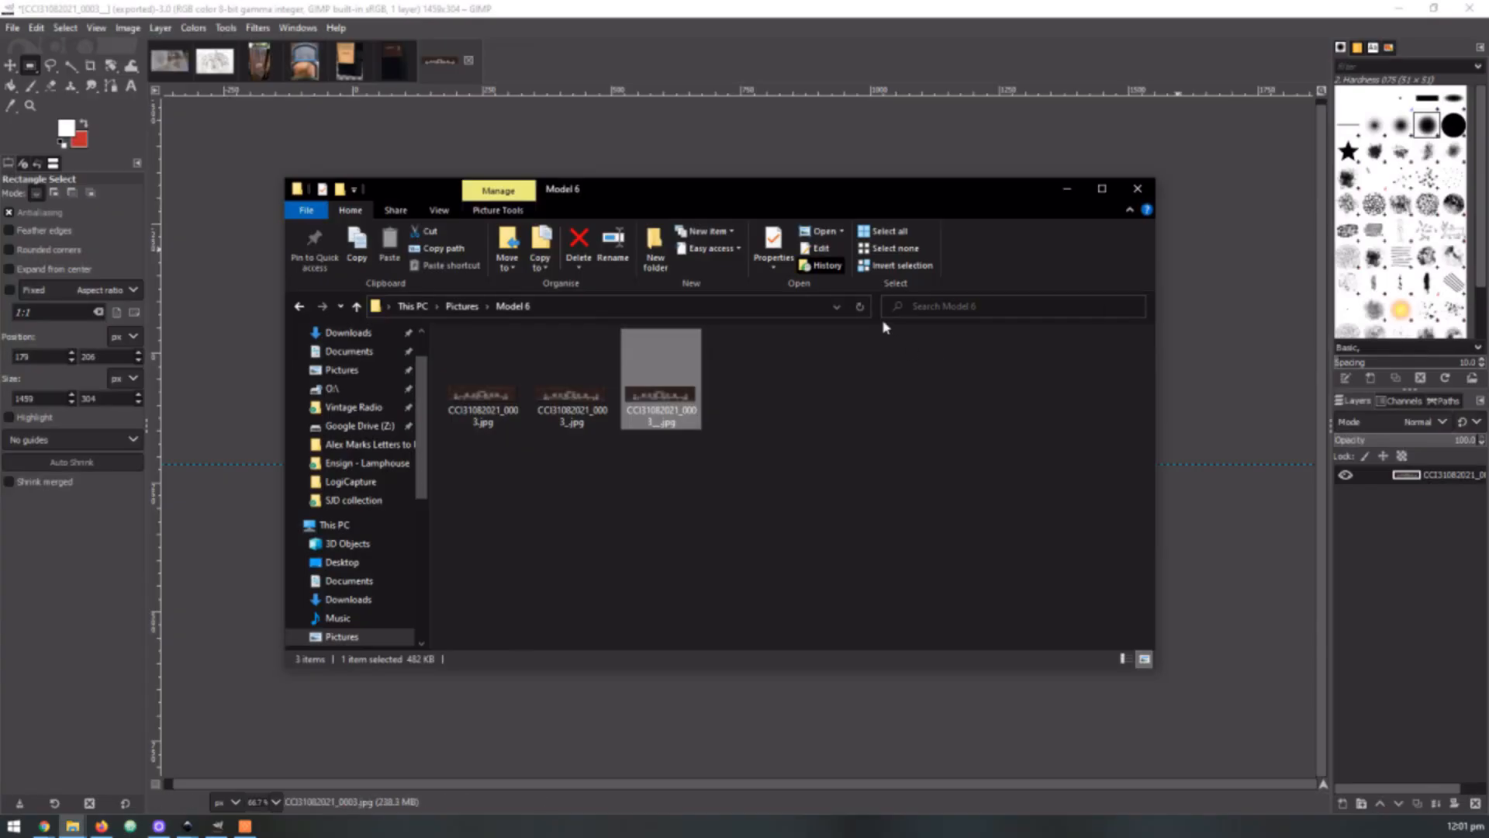